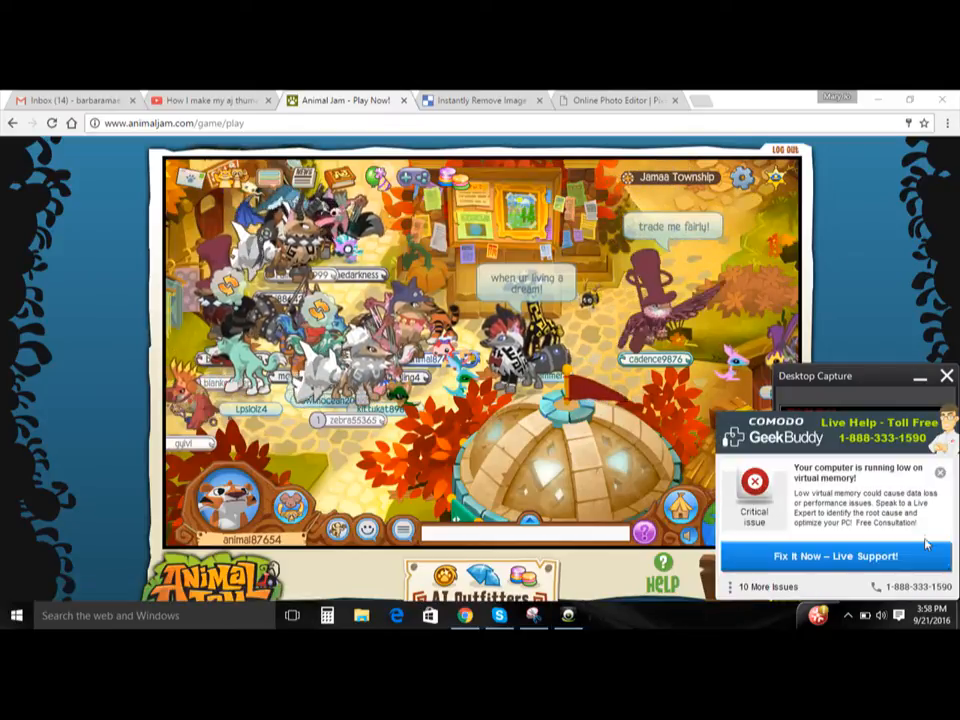
click(745, 453)
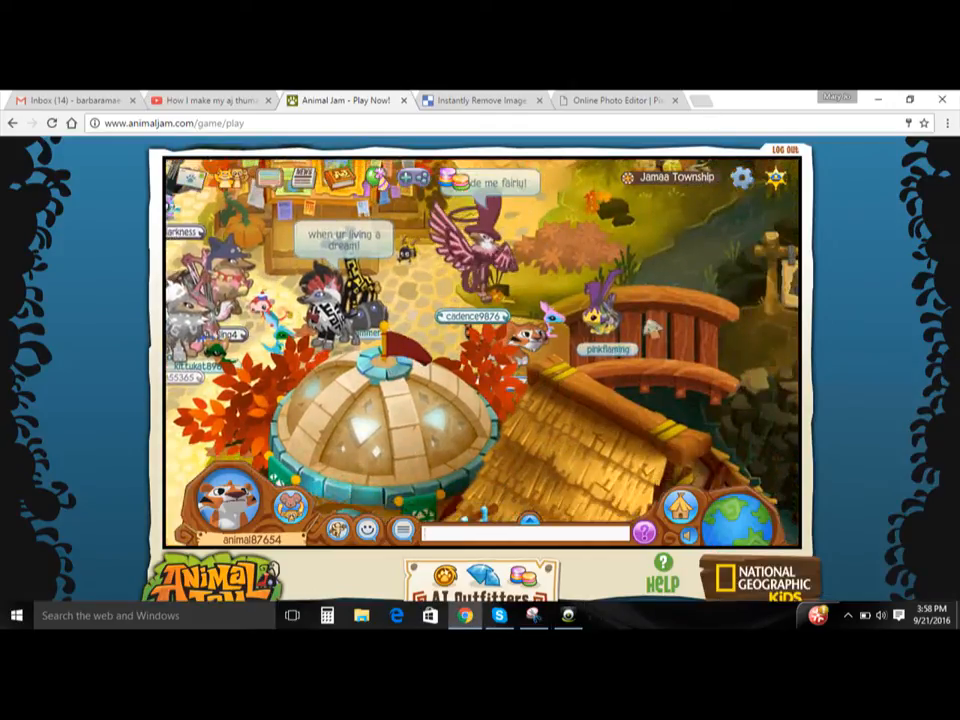
click(221, 529)
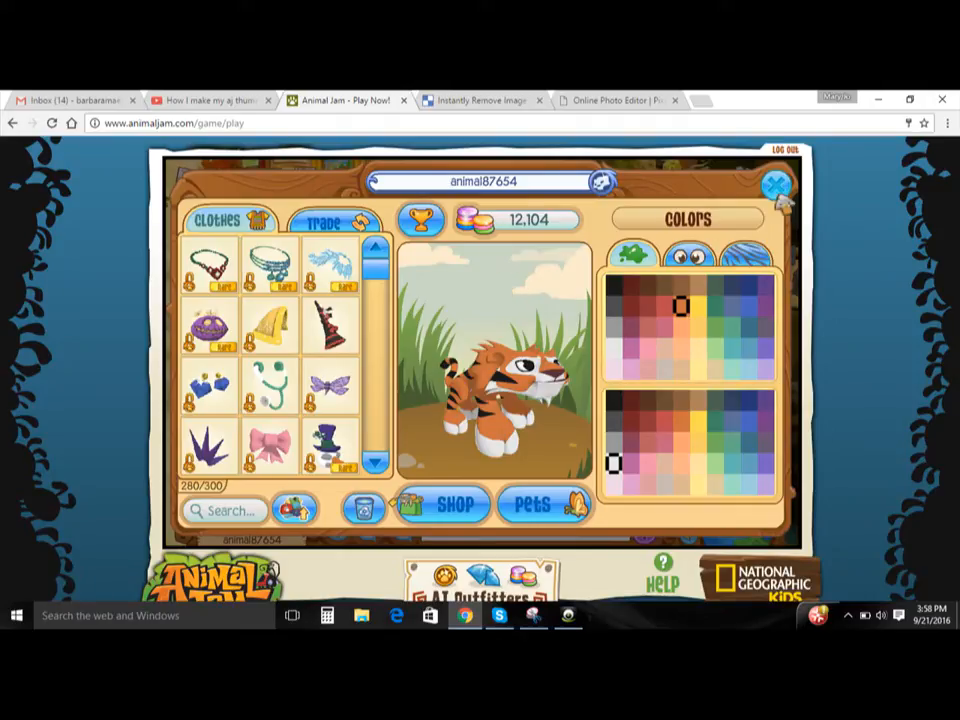
click(467, 510)
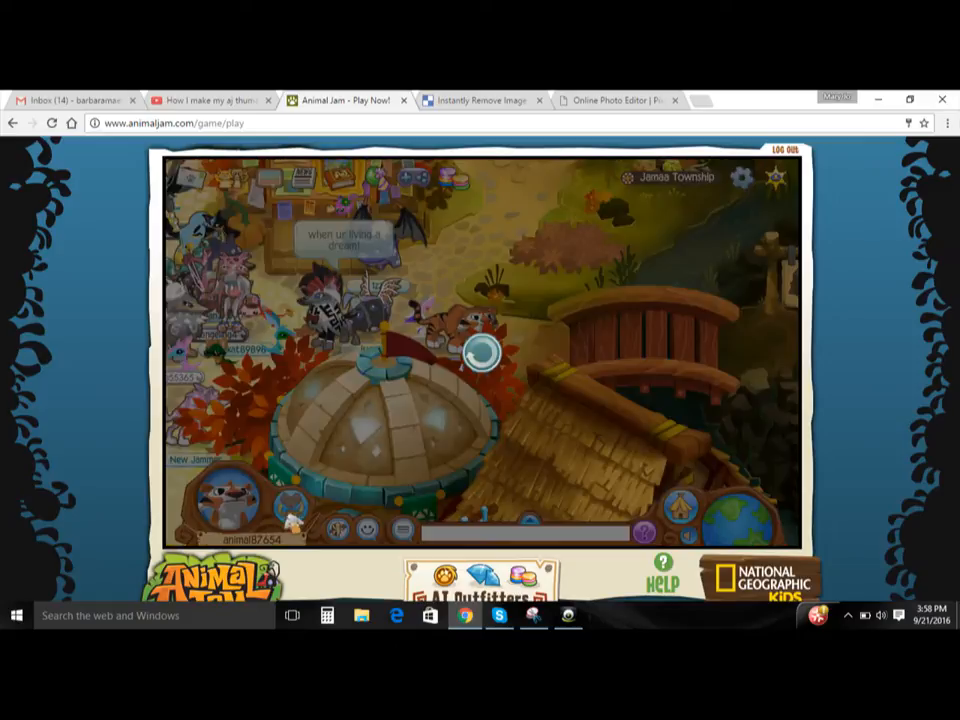
- Switch the active animal to Princess Fancyrose and go to the den
click(291, 519)
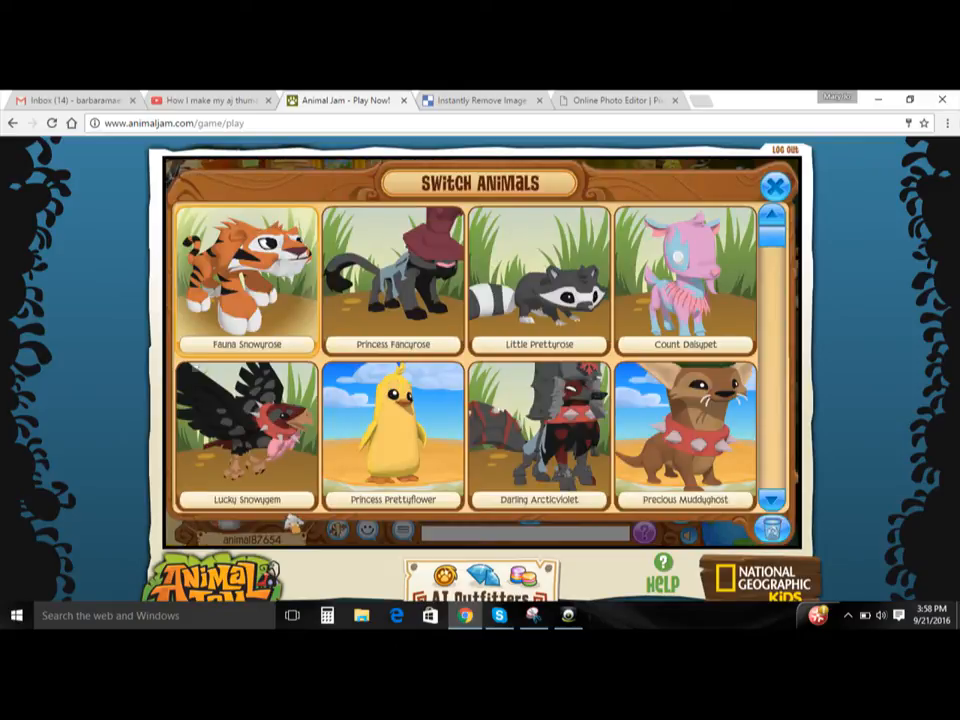
click(393, 285)
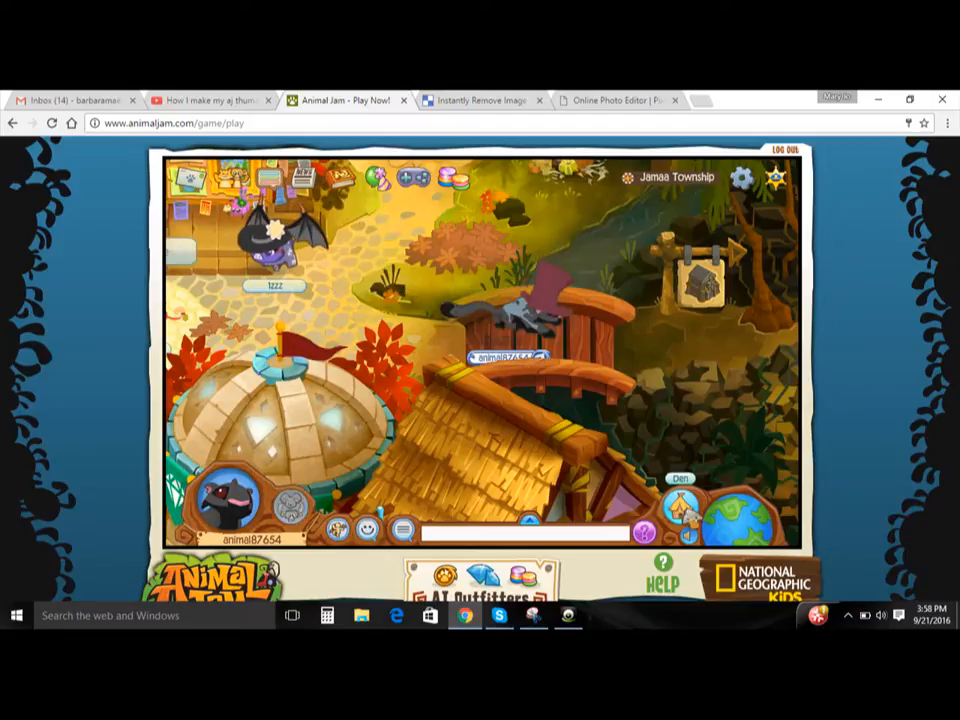
click(684, 510)
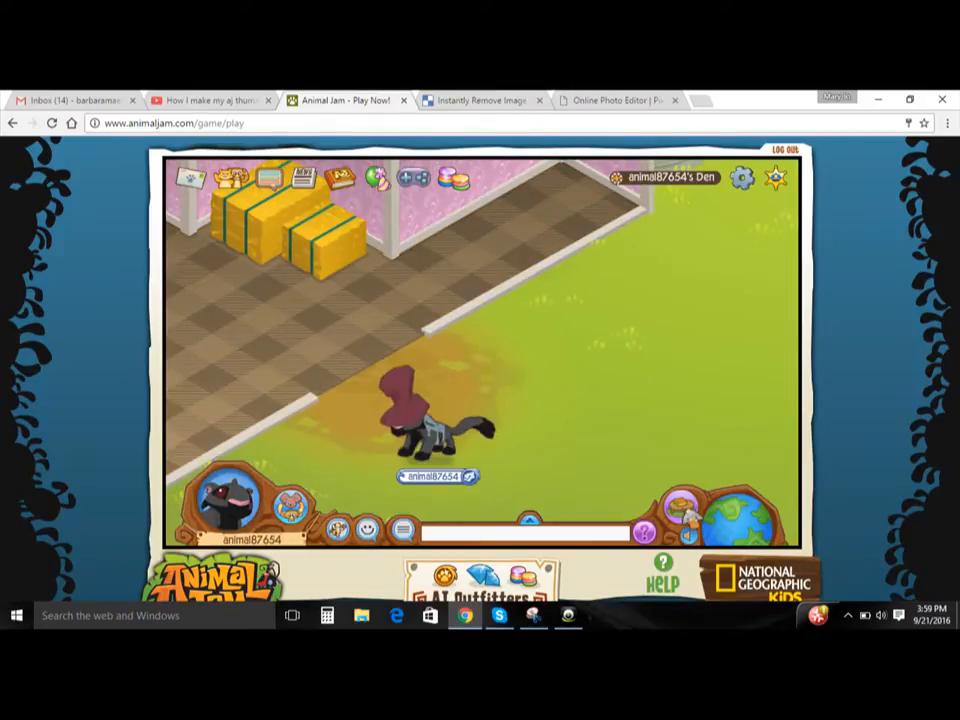
- Walk the panther across the den's lawn, away from the house
key(Right)
key(Up)
key(Right)
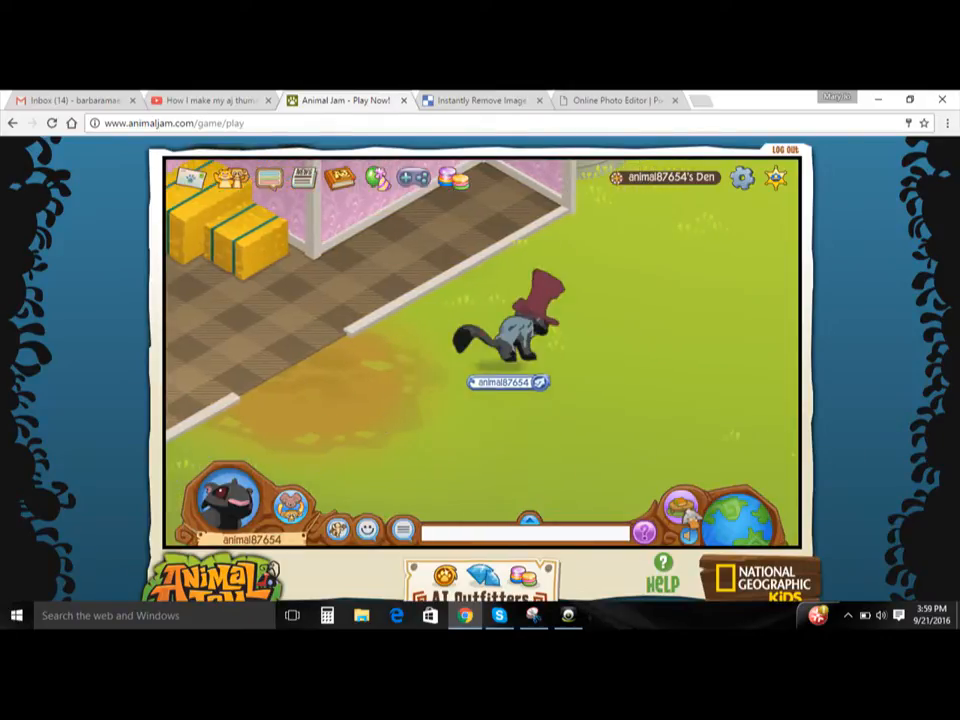
key(Right)
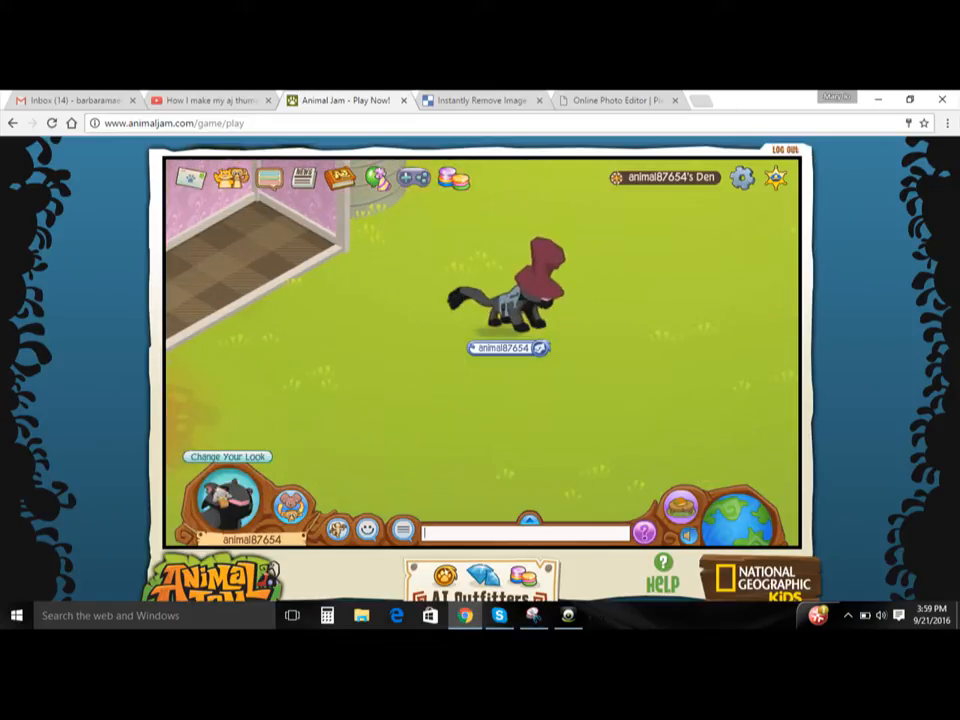
- Open the panther's look editor and capture a snip of its preview, including the hat and tail, with Snipping Tool
click(225, 497)
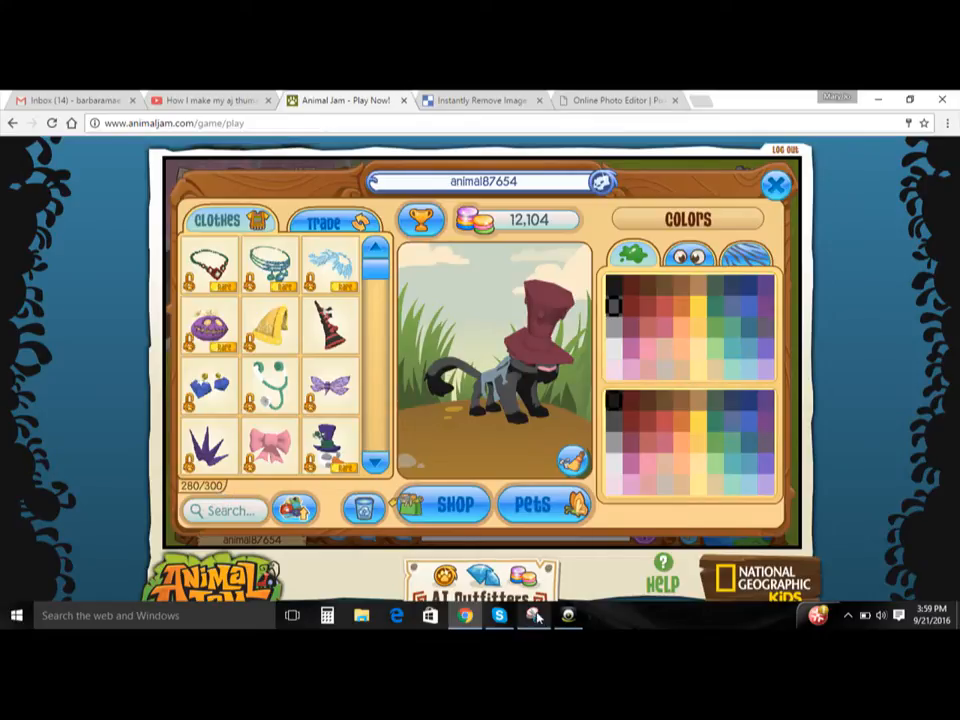
click(535, 616)
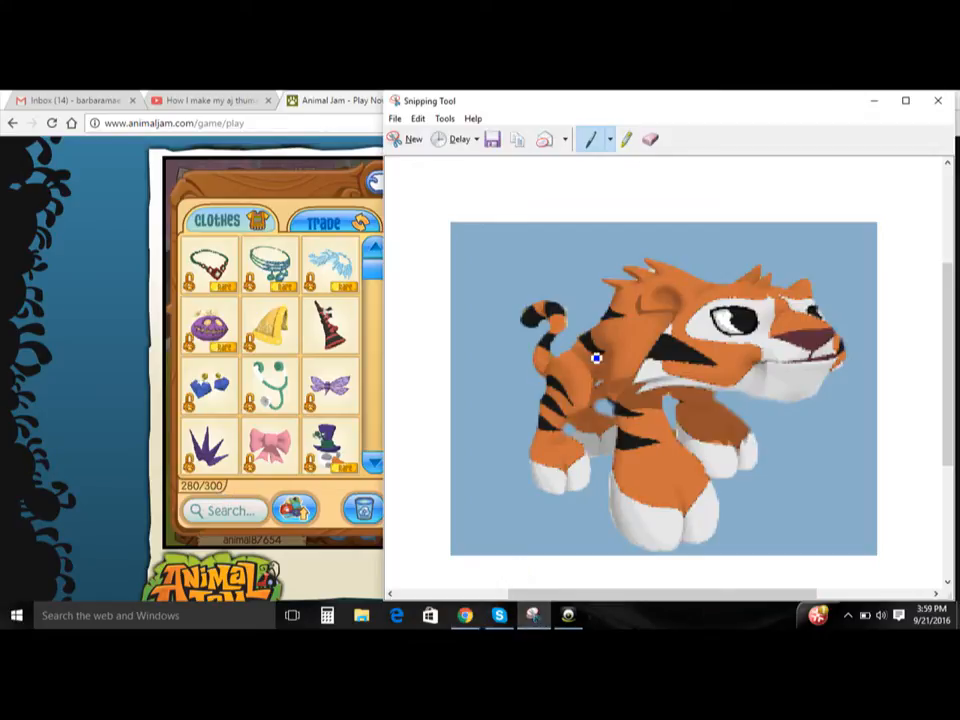
click(413, 140)
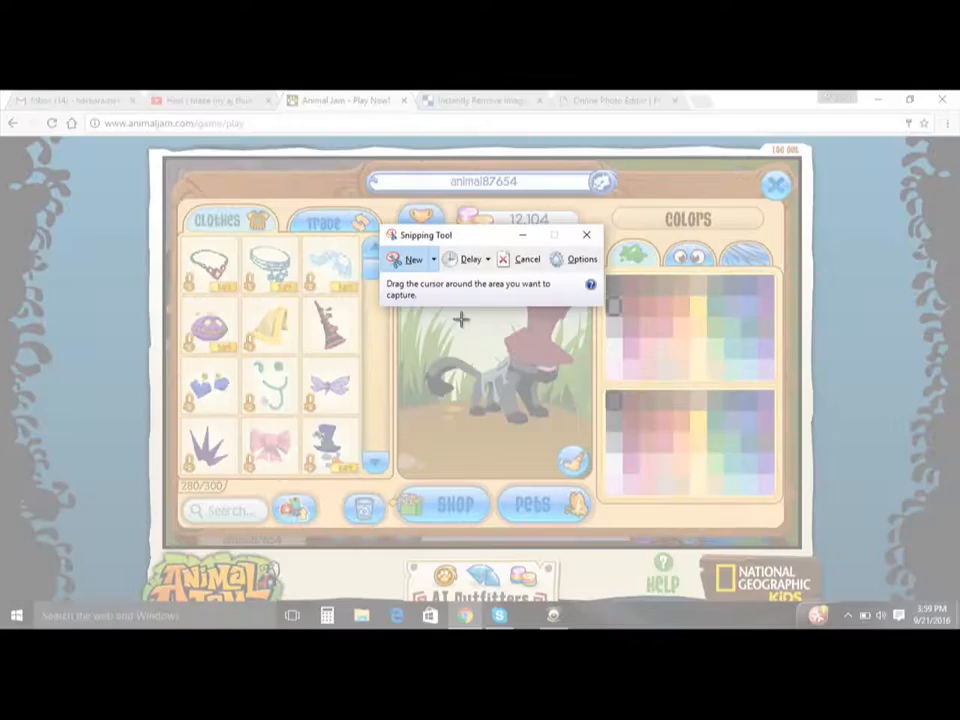
click(523, 237)
click(536, 617)
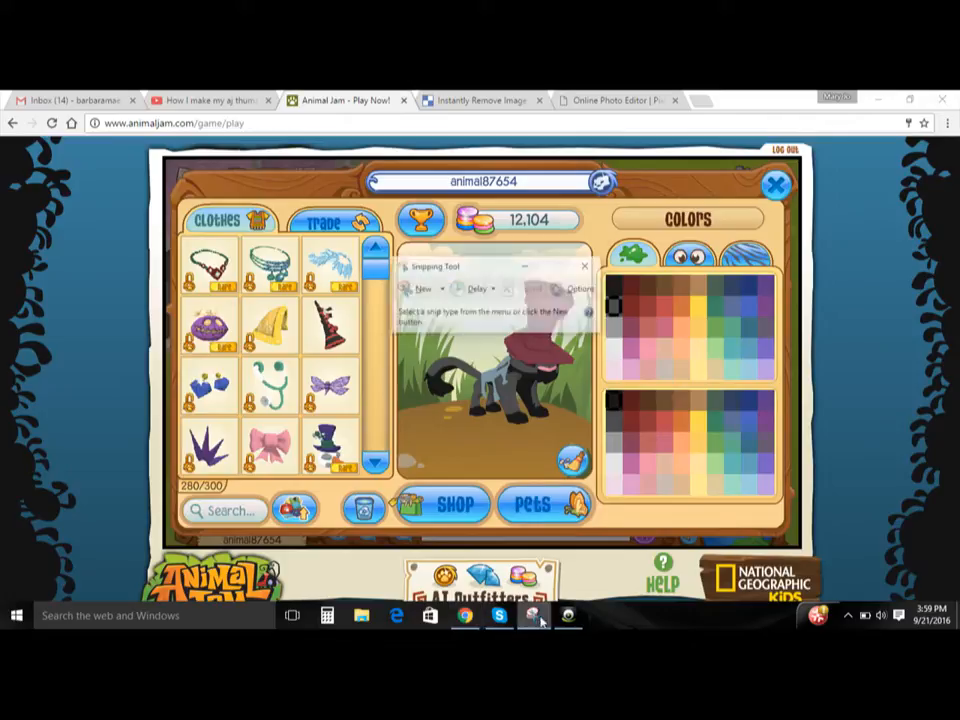
drag(486, 241, 745, 247)
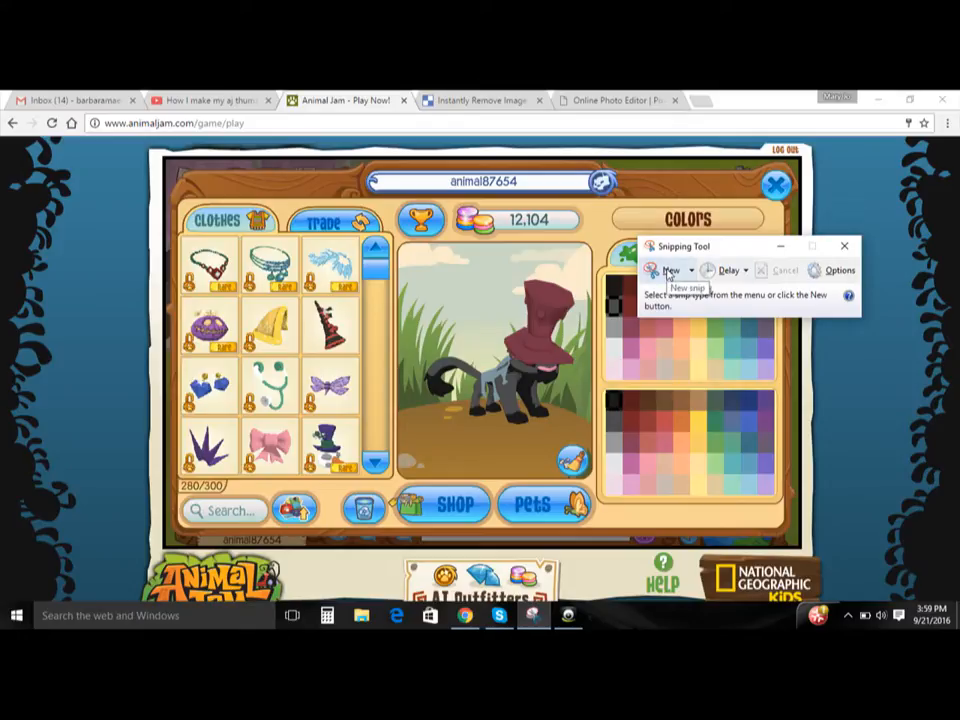
click(668, 271)
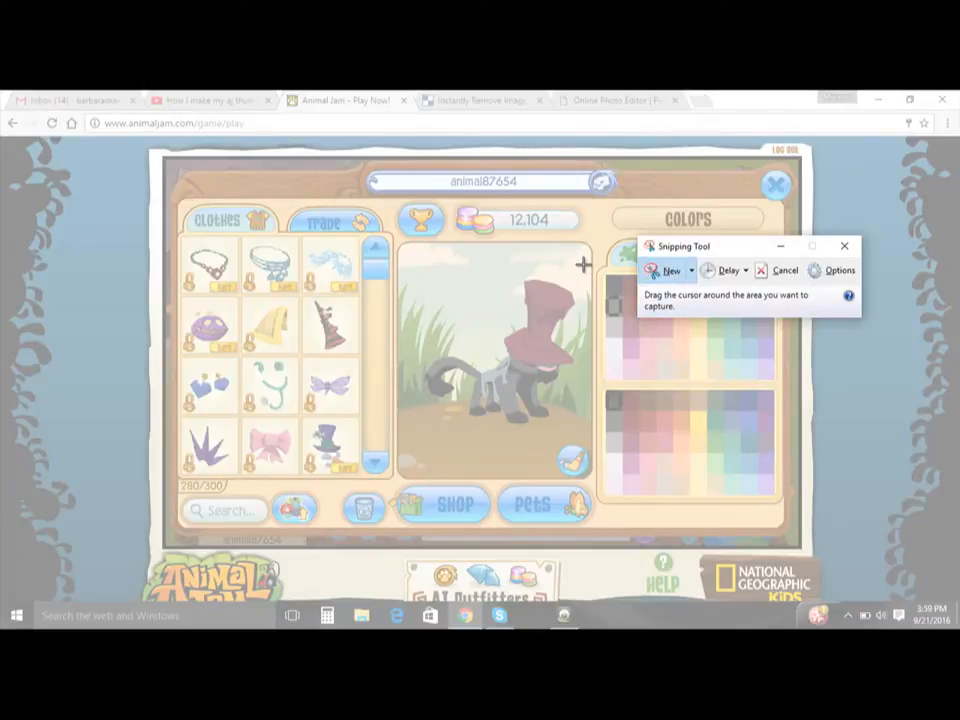
drag(585, 260, 411, 446)
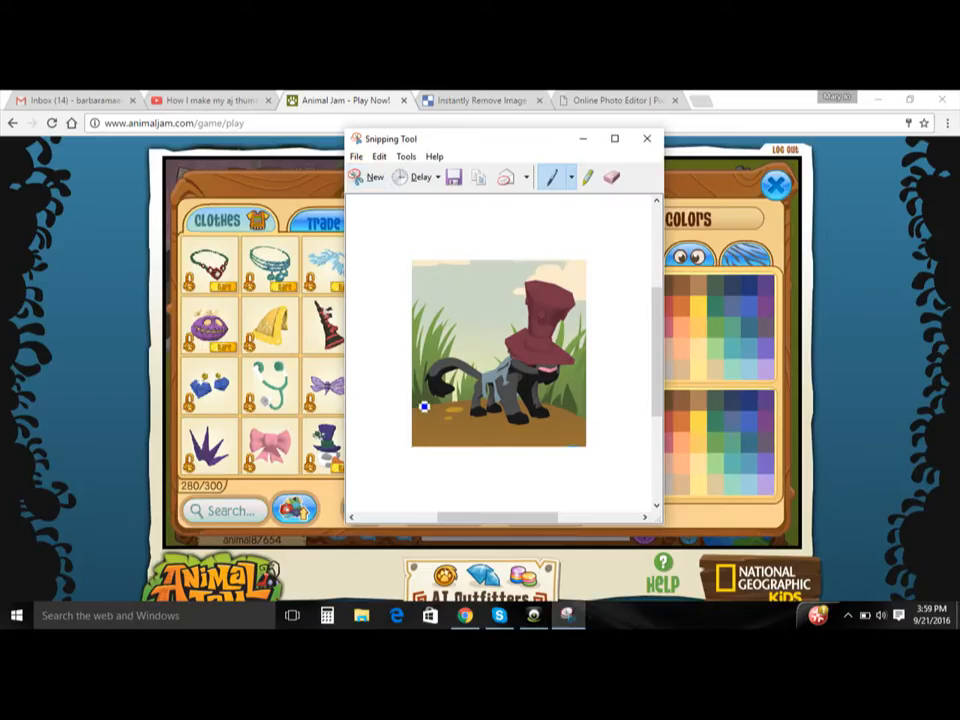
- Save the snip as the PNG file Capturehf4ujnebu in the Pictures folder and minimize Snipping Tool
click(456, 183)
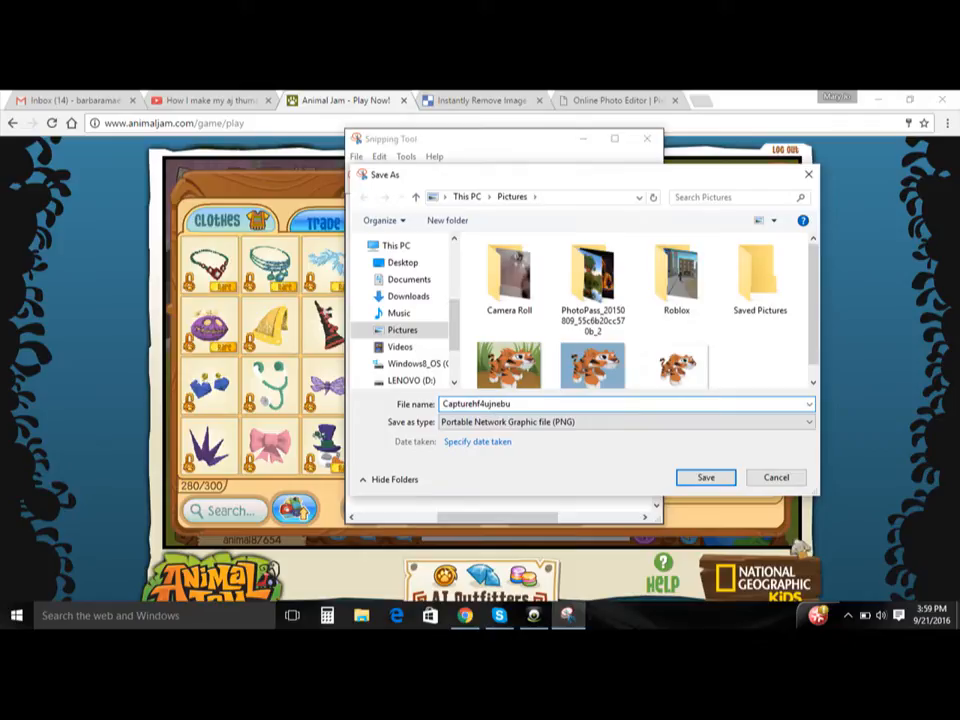
click(708, 478)
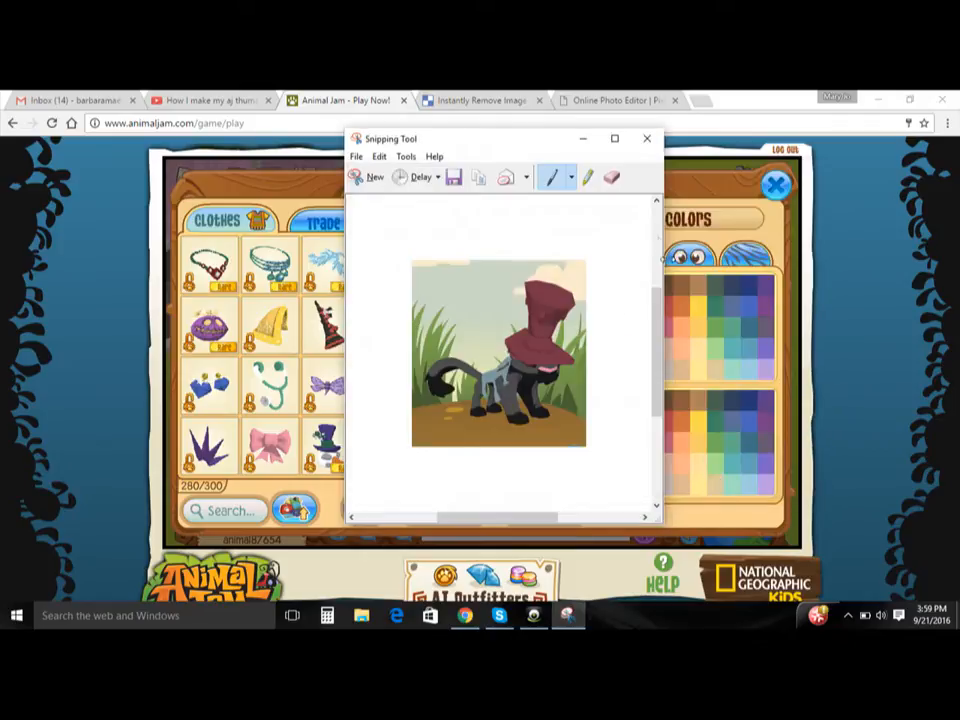
click(583, 140)
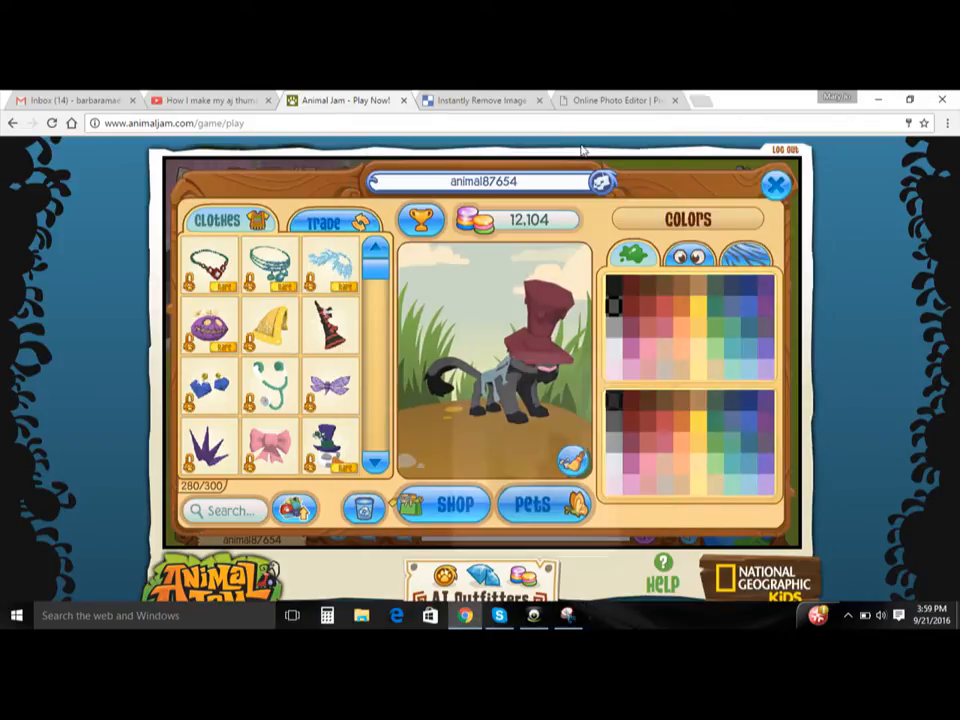
- Open clippingmagic.com in a new browser tab and close the old Clipping Magic tab
click(464, 100)
click(697, 101)
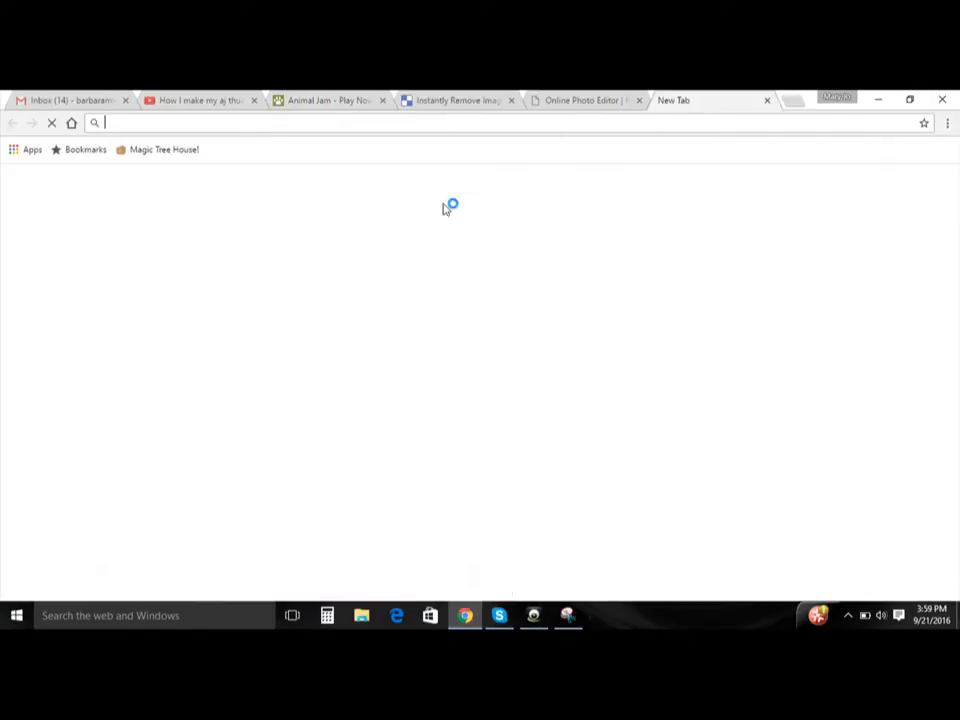
text(clippign)
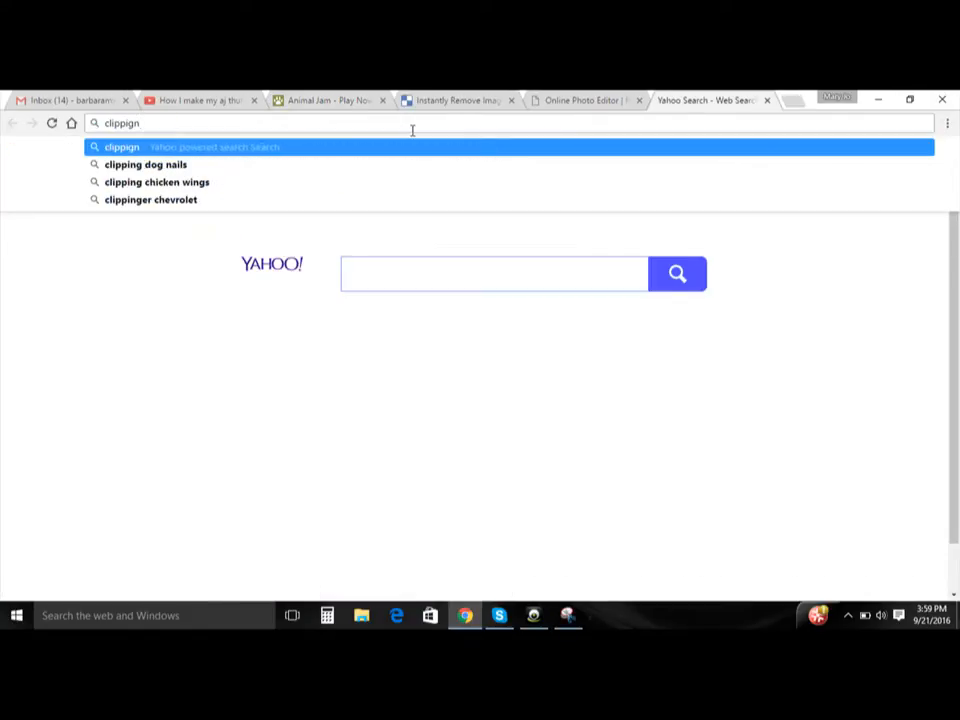
key(BackSpace)
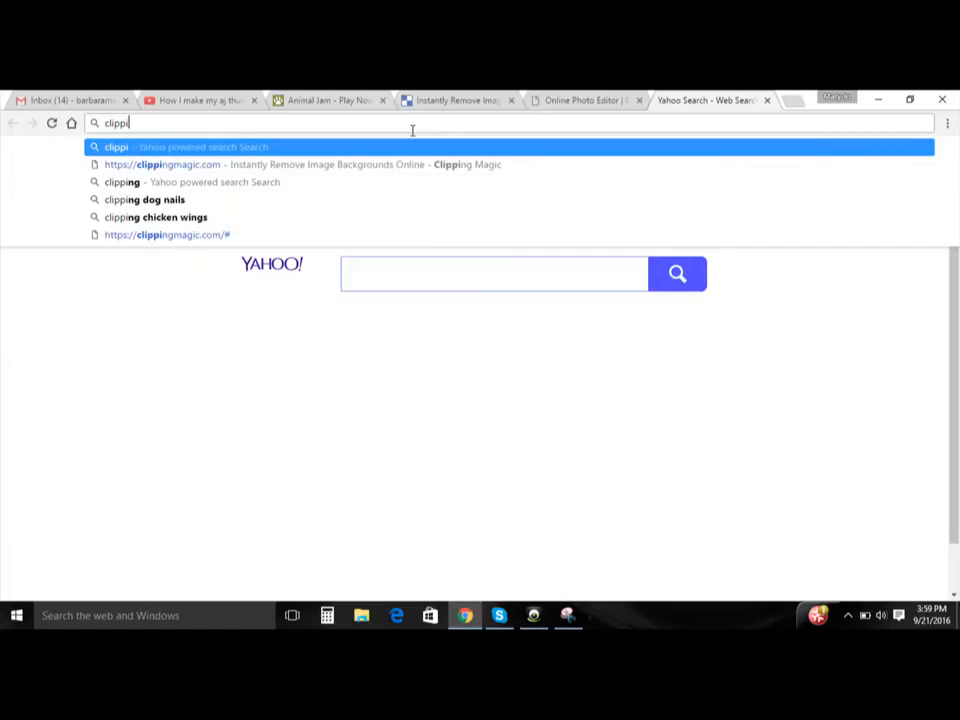
key(Down)
key(Return)
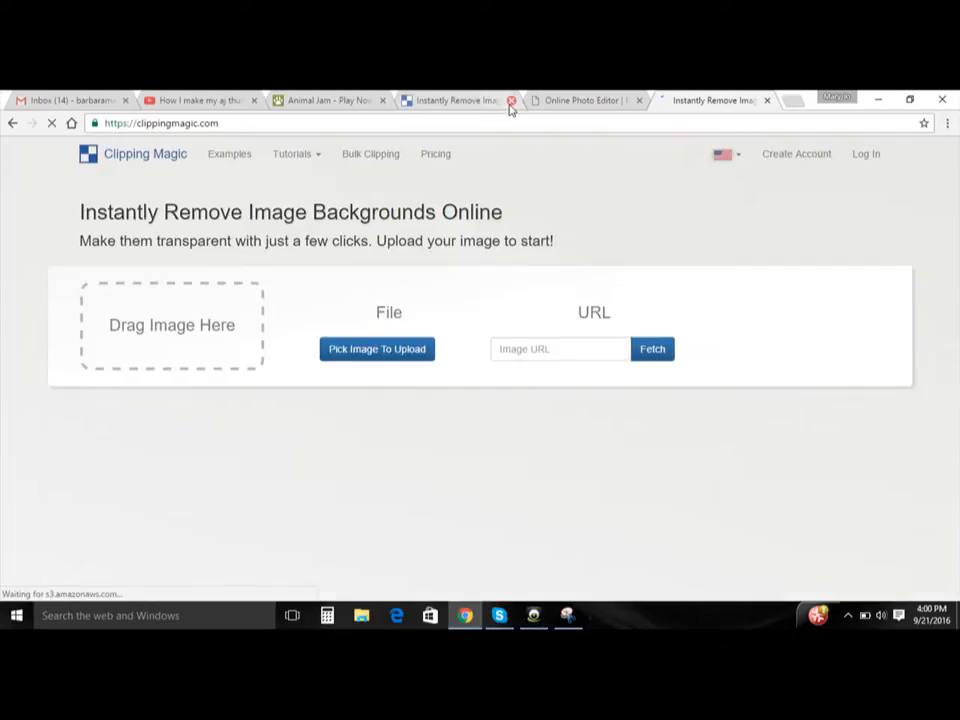
click(511, 101)
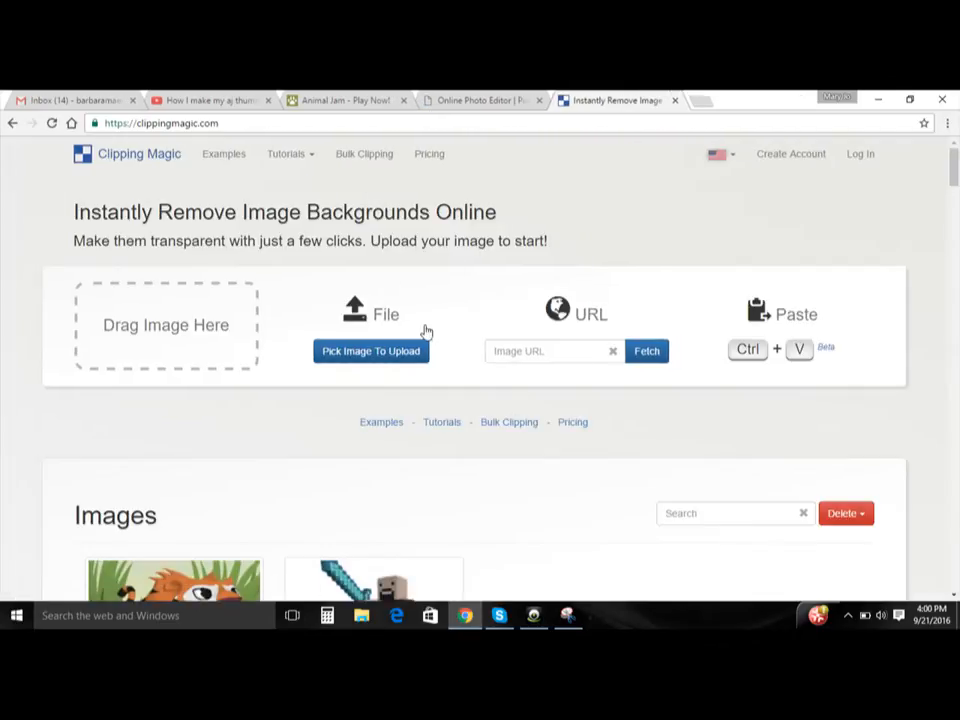
- Upload Capturehf4ujnebu from the Pictures folder and mark the panther's hat, body, legs and tail as foreground to keep
click(378, 356)
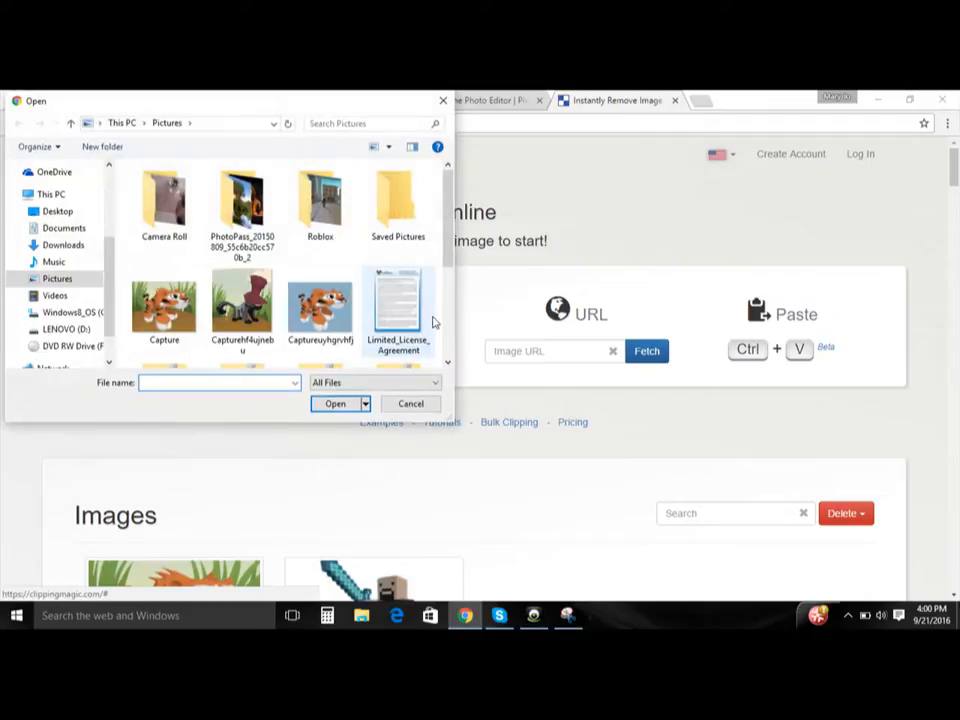
double_click(262, 308)
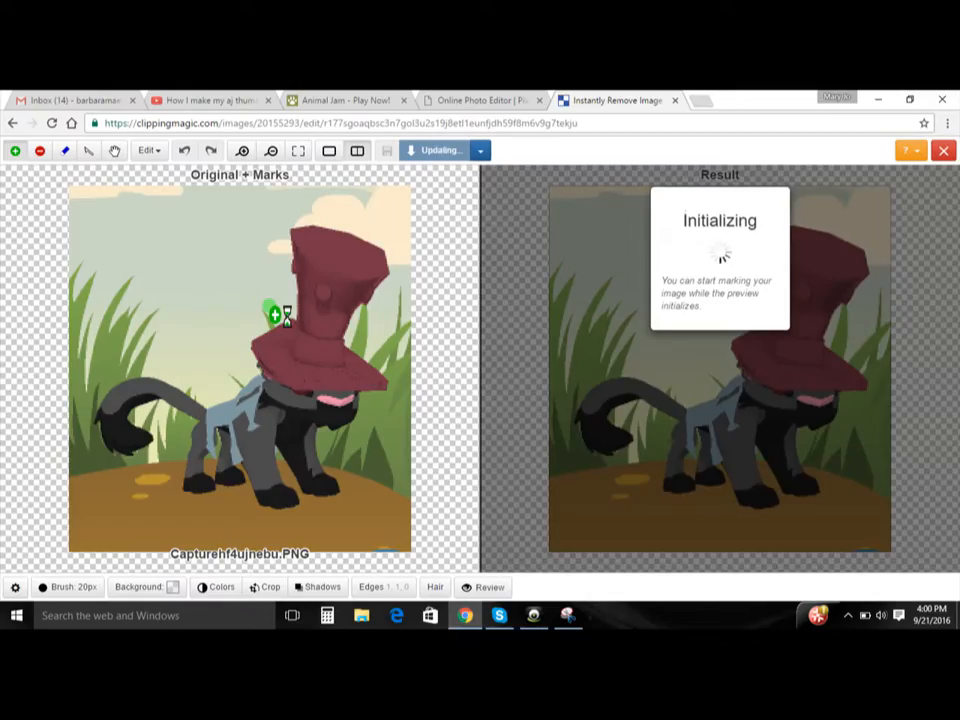
mouse_move(265, 303)
mouse_down()
mouse_move(323, 343)
mouse_move(334, 339)
mouse_move(328, 311)
mouse_move(299, 342)
mouse_move(329, 340)
mouse_move(345, 240)
mouse_move(334, 282)
mouse_move(319, 249)
mouse_move(372, 278)
mouse_move(325, 299)
mouse_move(329, 366)
mouse_move(281, 412)
mouse_move(296, 404)
mouse_move(261, 452)
mouse_move(267, 467)
mouse_move(253, 428)
mouse_move(229, 429)
mouse_move(206, 460)
mouse_move(218, 478)
mouse_move(226, 482)
mouse_move(220, 434)
mouse_move(200, 432)
mouse_move(198, 415)
mouse_move(165, 404)
mouse_move(141, 402)
mouse_move(128, 433)
mouse_move(226, 423)
mouse_move(284, 472)
mouse_move(319, 472)
mouse_move(313, 502)
mouse_move(303, 468)
mouse_move(313, 407)
mouse_move(331, 439)
mouse_move(358, 402)
mouse_move(300, 359)
mouse_up()
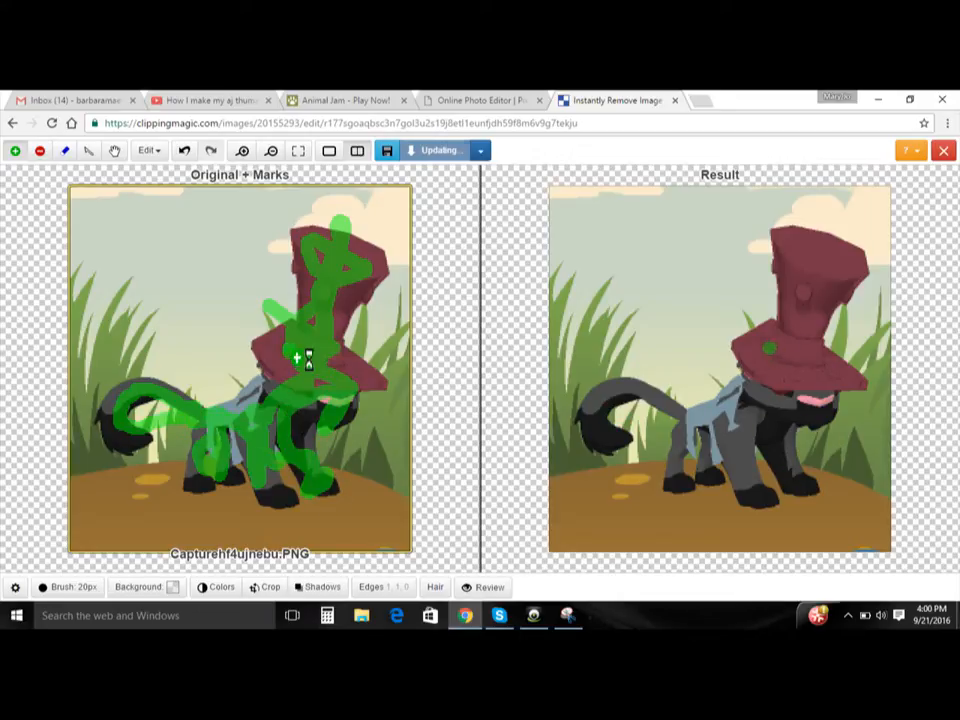
- Mark the sky, clouds, grass and ground around the panther and its hat as background to remove
key(r)
click(212, 280)
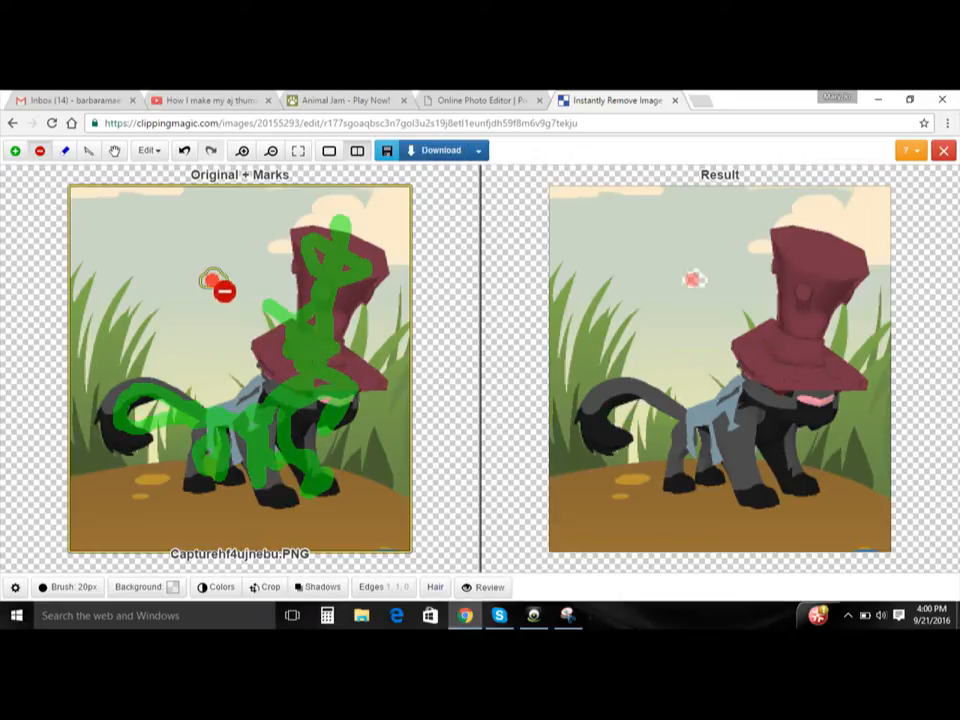
mouse_move(205, 300)
mouse_down()
mouse_move(225, 369)
mouse_move(201, 397)
mouse_up()
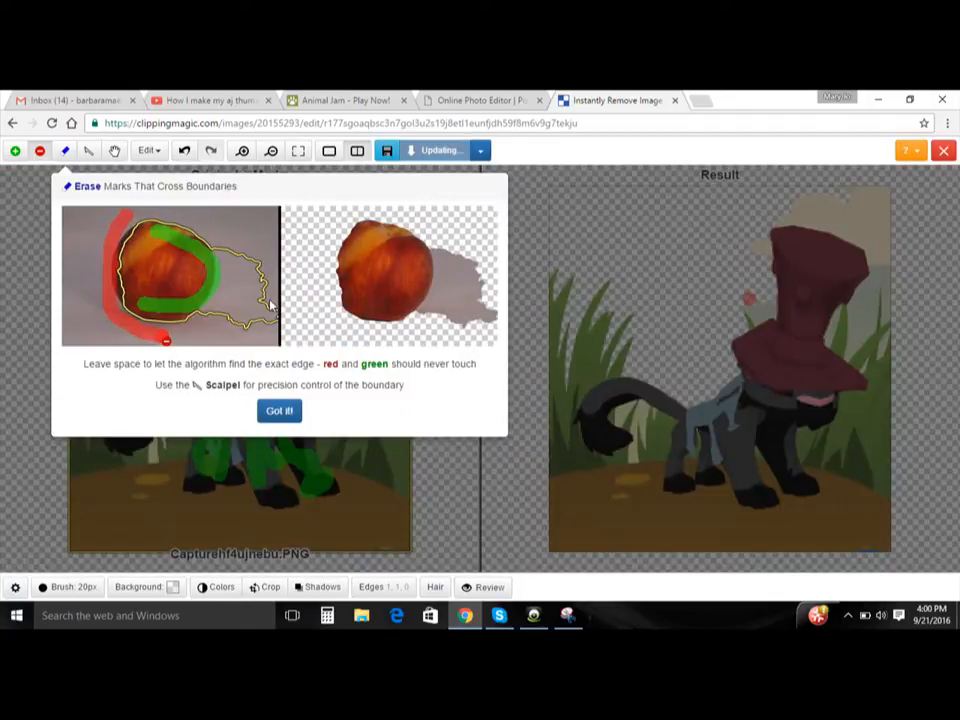
click(280, 408)
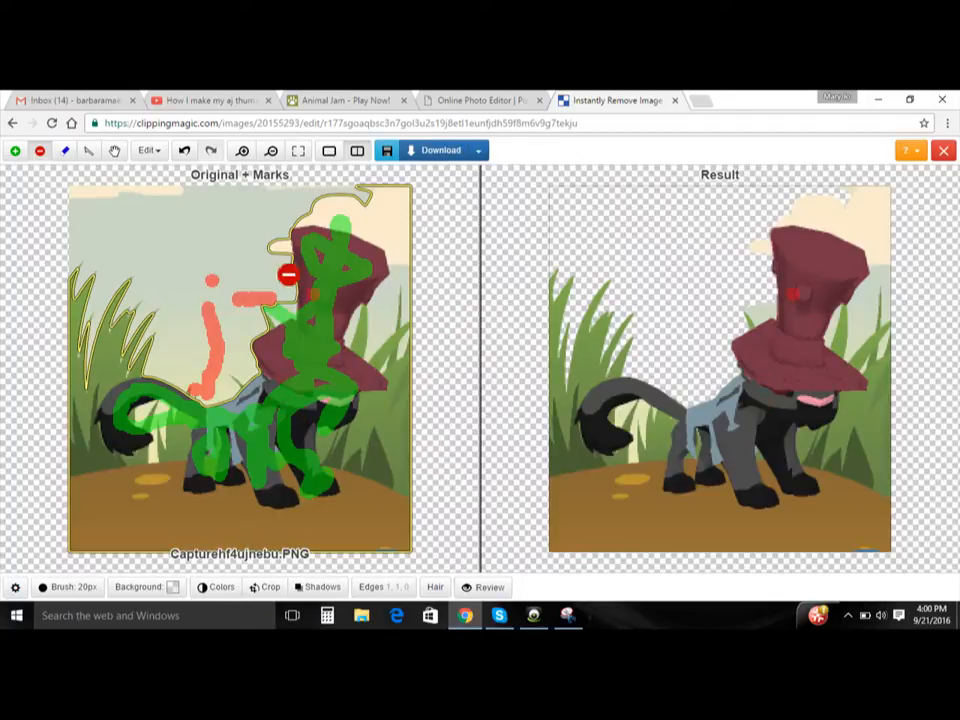
click(249, 246)
click(269, 246)
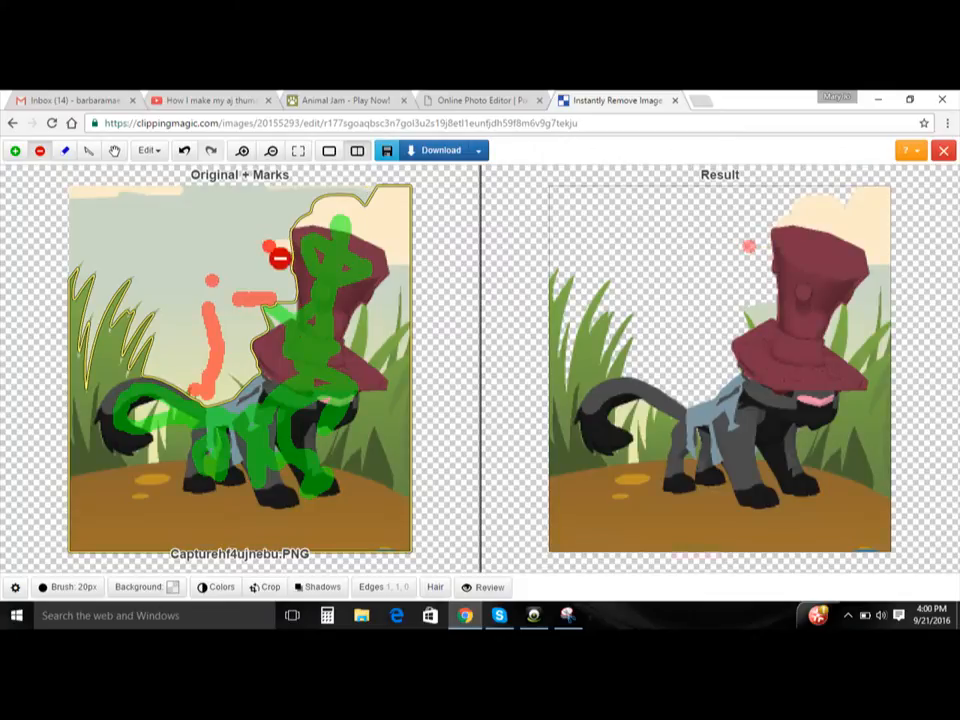
click(270, 297)
click(271, 305)
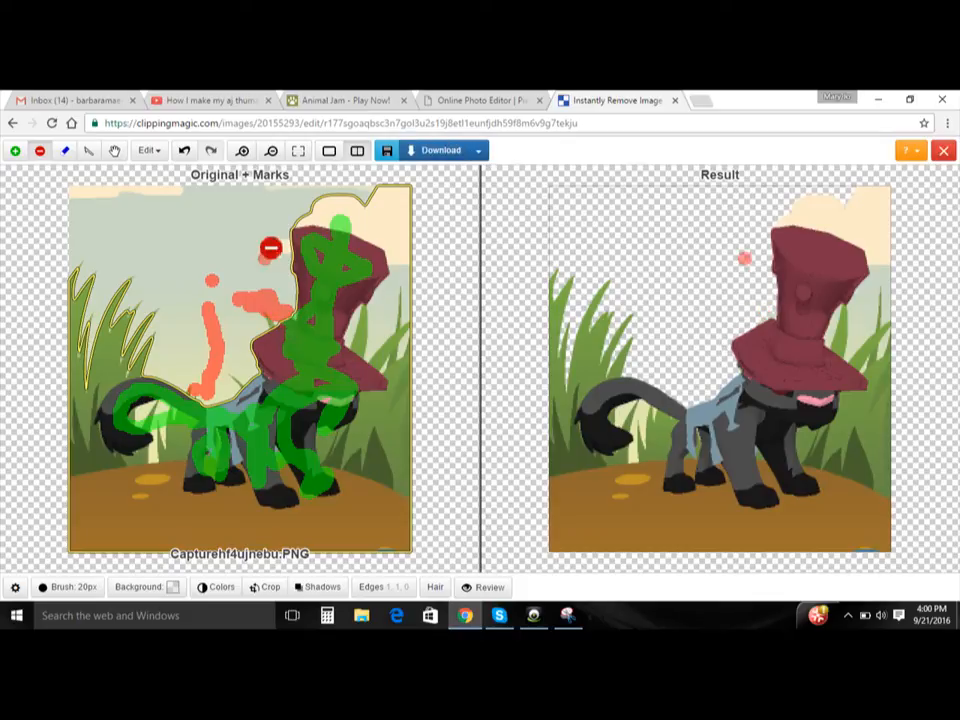
mouse_move(292, 210)
mouse_down()
mouse_move(376, 227)
mouse_move(376, 239)
mouse_move(342, 229)
mouse_move(367, 230)
mouse_move(407, 267)
mouse_move(421, 317)
mouse_move(415, 470)
mouse_move(392, 519)
mouse_move(385, 493)
mouse_move(330, 443)
mouse_move(350, 485)
mouse_move(338, 480)
mouse_move(365, 481)
mouse_move(349, 528)
mouse_move(352, 484)
mouse_up()
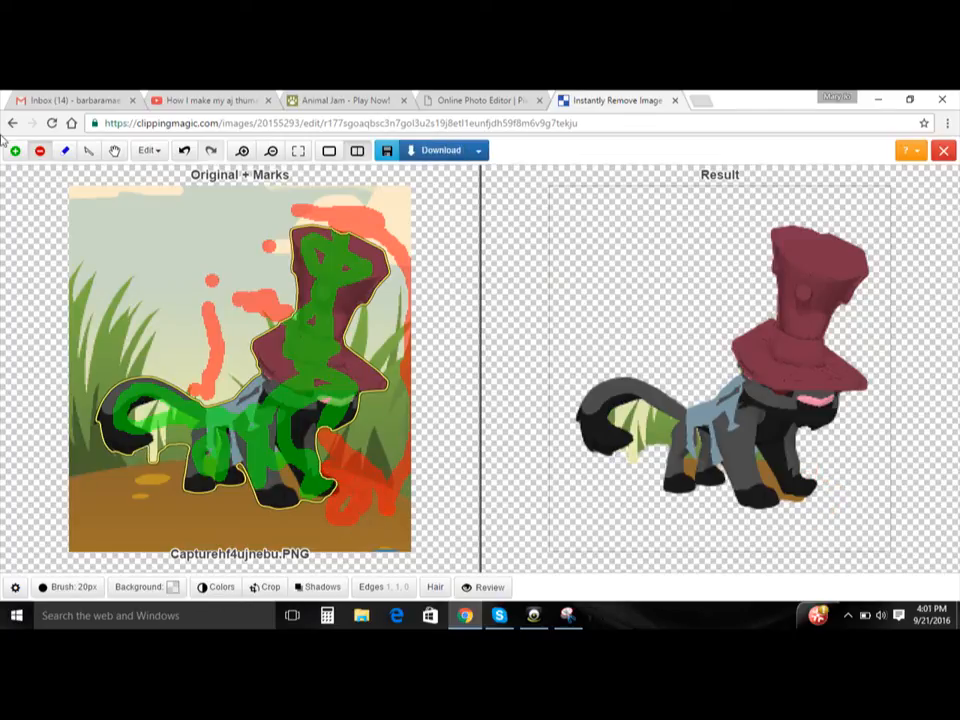
- Undo the excess background marks on the ground beside the panther's front paws and try a smaller background spot under the front paw
click(182, 152)
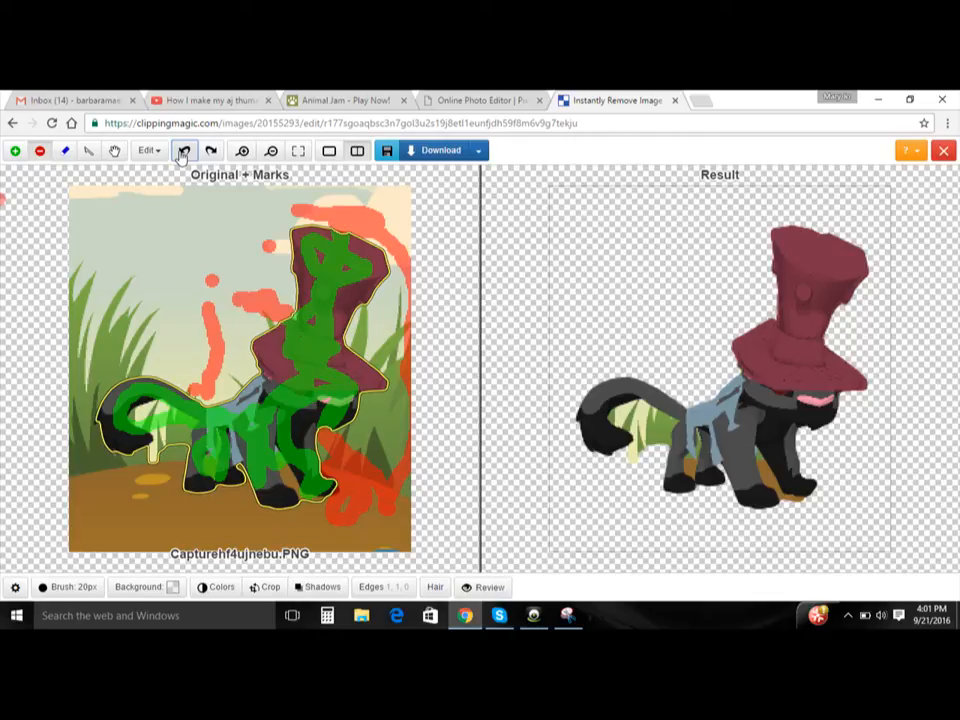
click(182, 152)
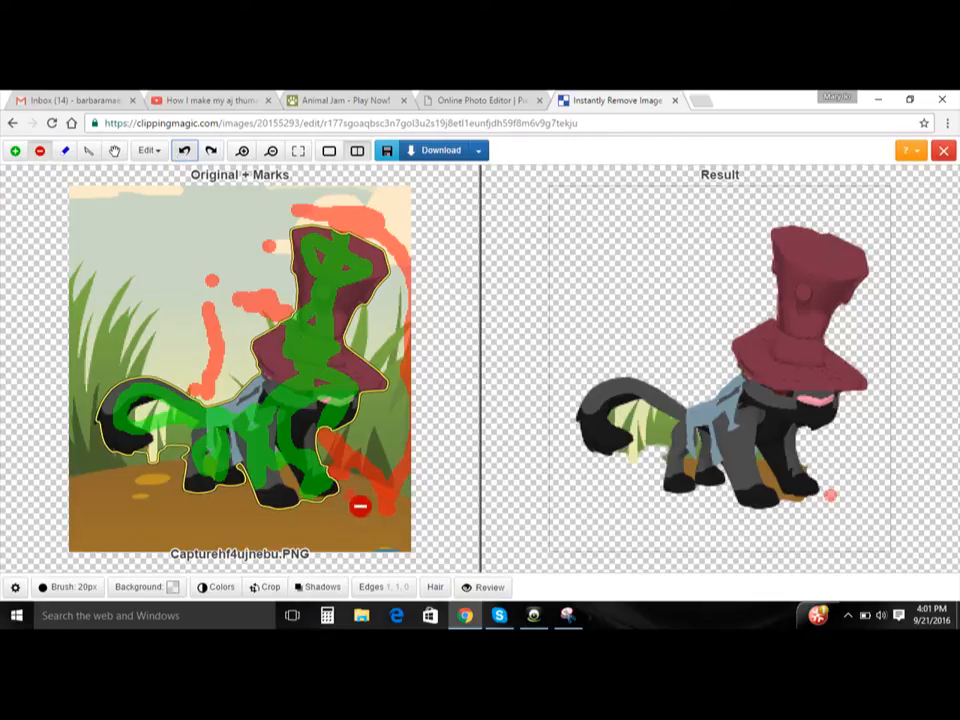
click(329, 517)
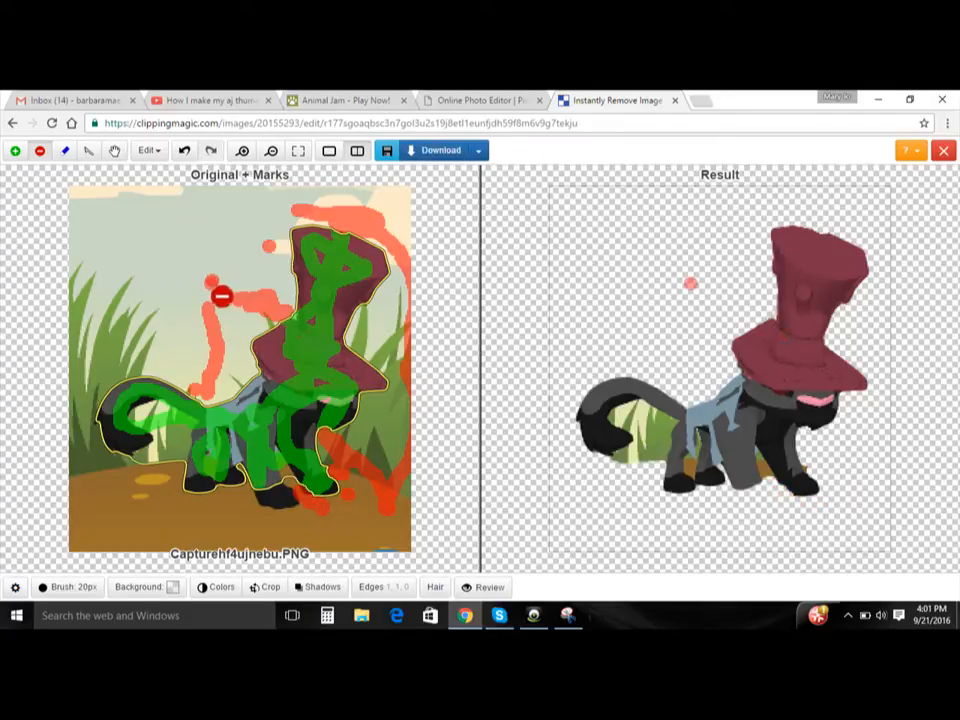
click(185, 151)
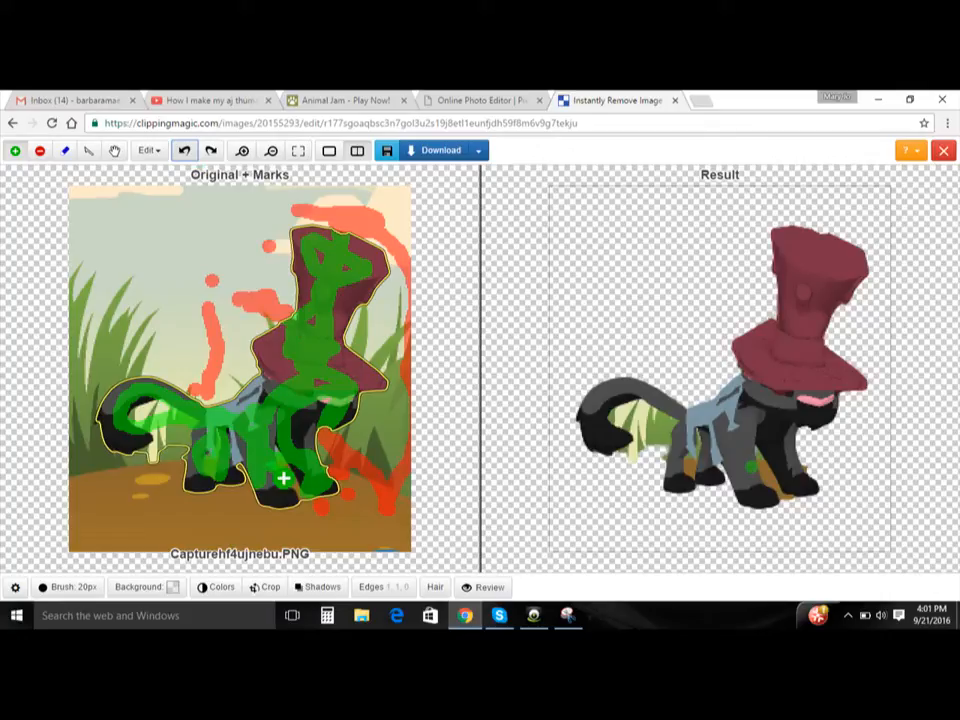
- Mark the nearer front paw as foreground and the ground beneath and between the front legs as background
mouse_move(284, 496)
mouse_down()
mouse_move(290, 508)
mouse_move(273, 483)
mouse_move(300, 506)
mouse_up()
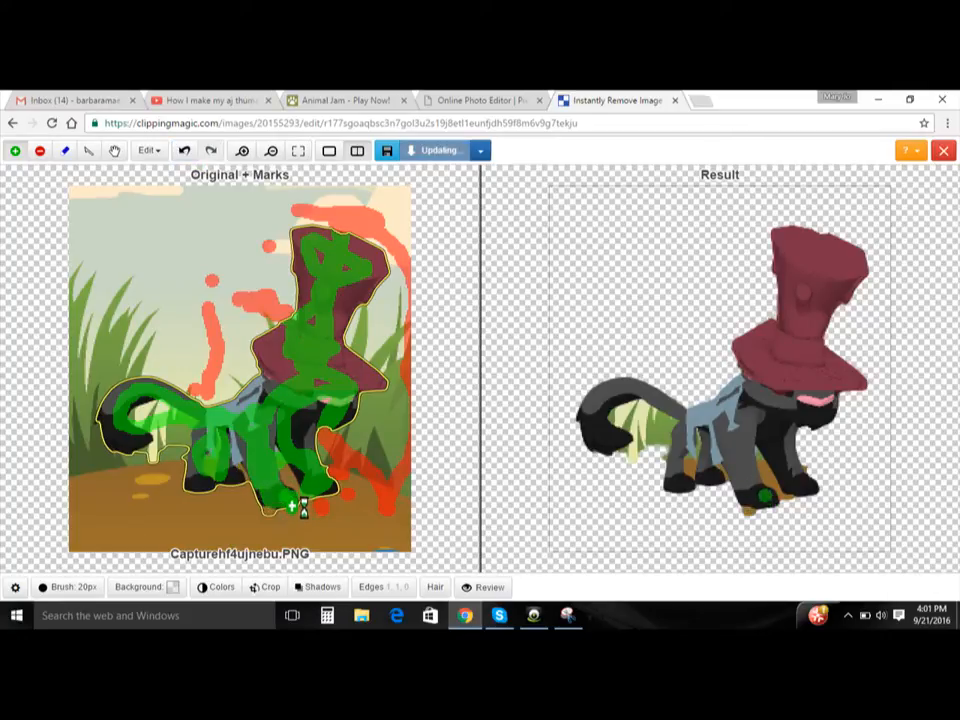
right_click(258, 477)
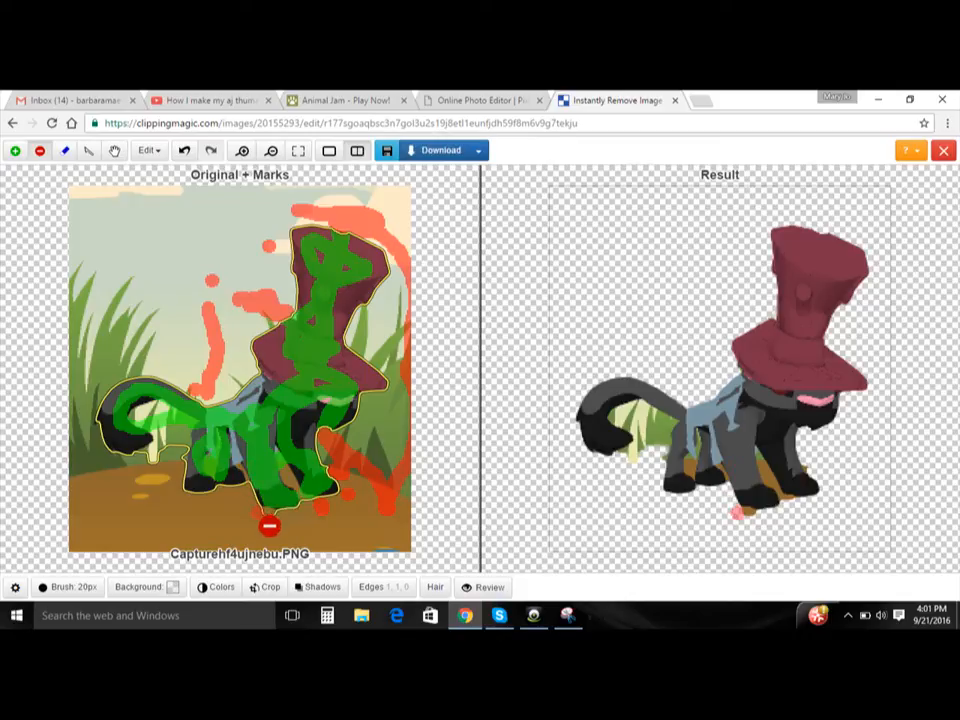
click(263, 516)
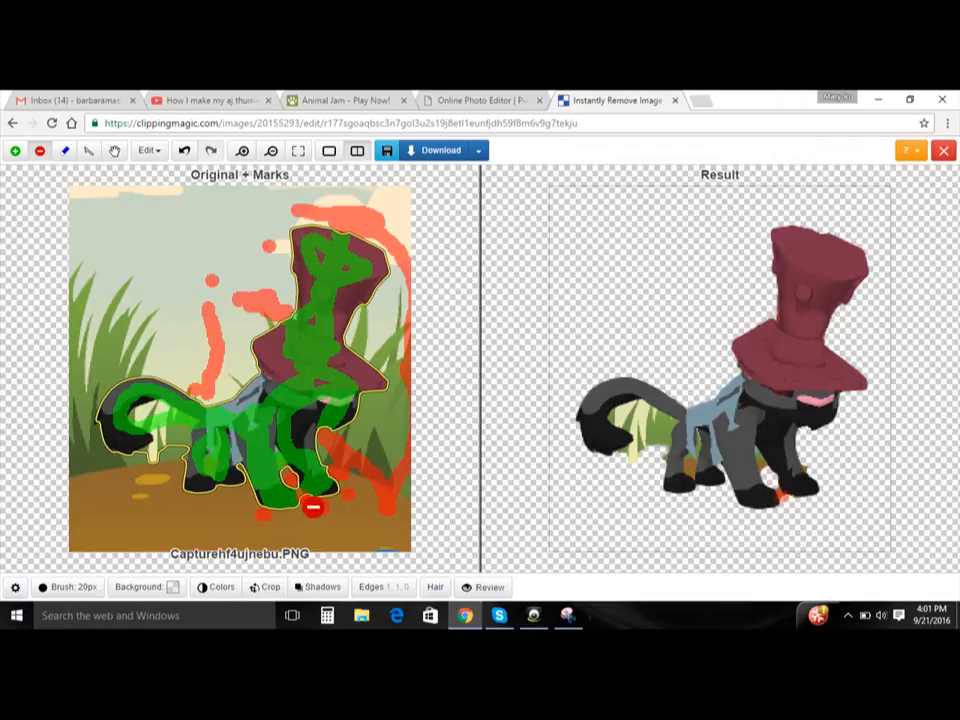
click(312, 506)
click(293, 479)
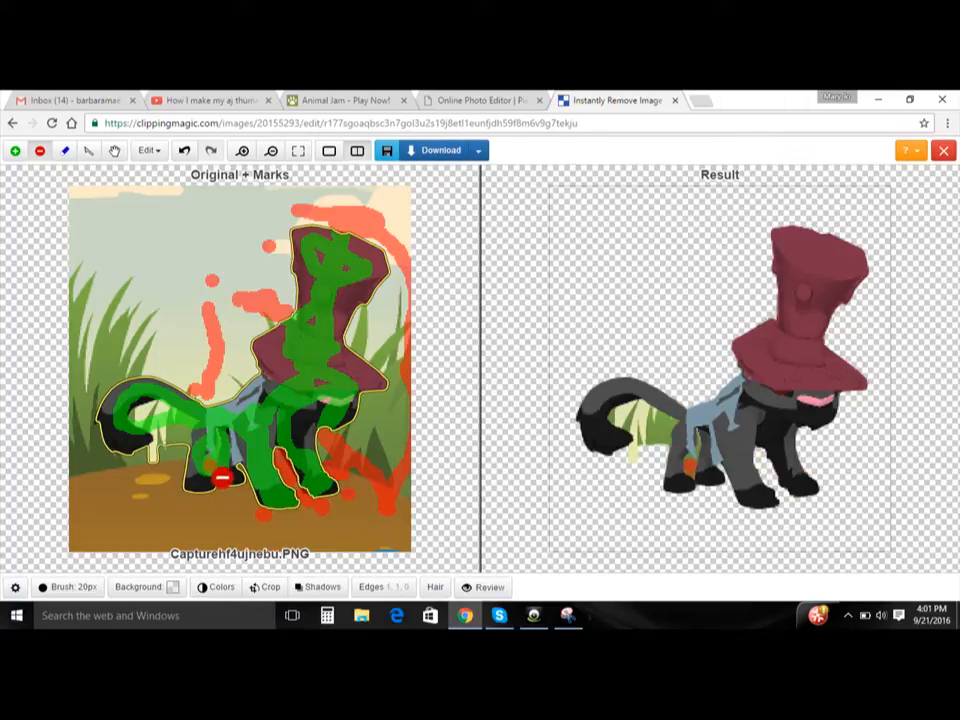
- Undo the background mark tried between the hind legs and mark the rear hind paw as foreground to keep
drag(222, 479, 212, 471)
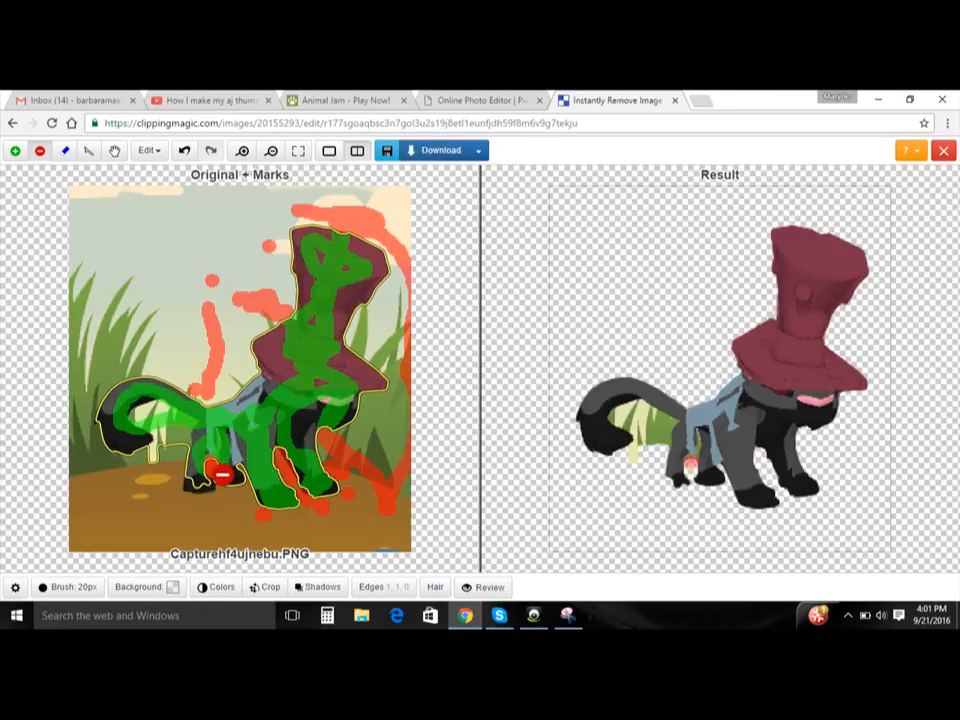
click(185, 152)
click(15, 151)
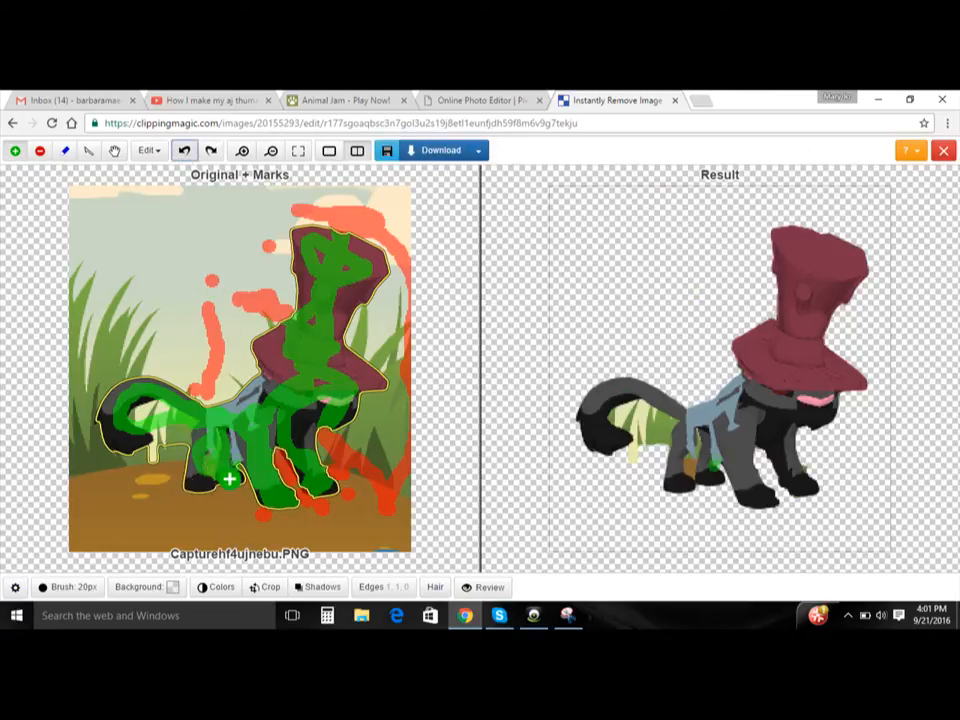
drag(216, 489, 205, 490)
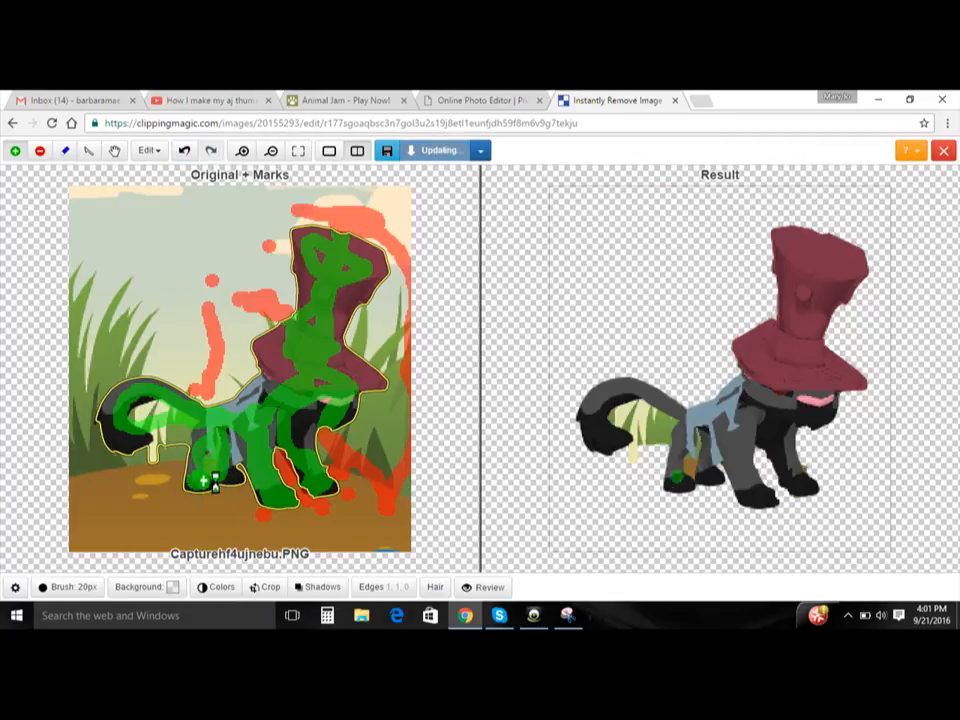
- Mark the gap between the panther's hind legs as background, from the ground up to the belly
right_click(209, 474)
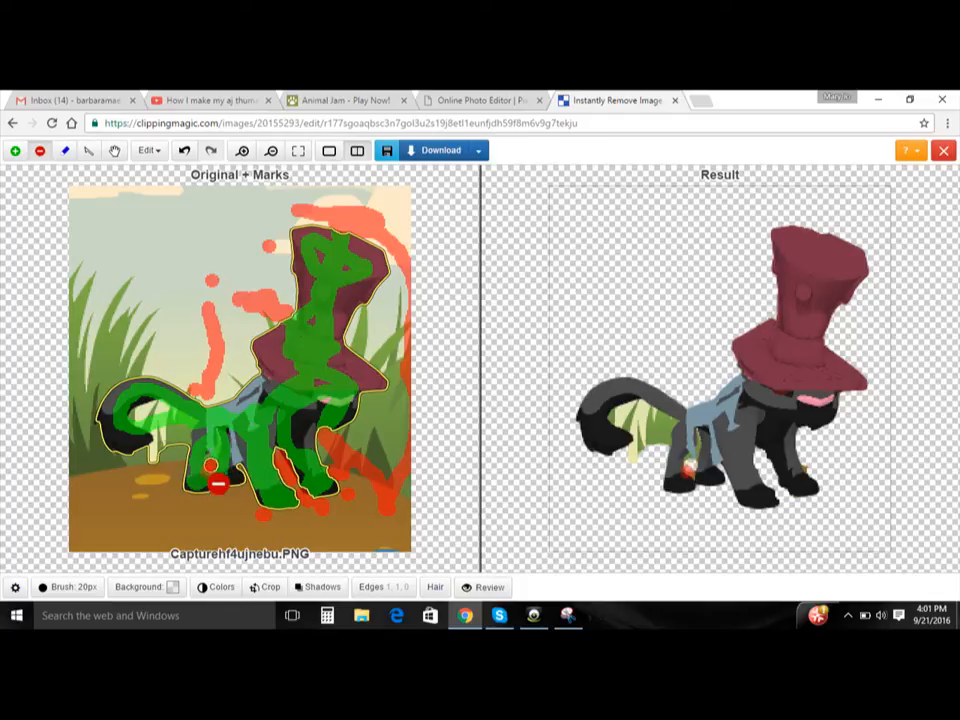
click(222, 479)
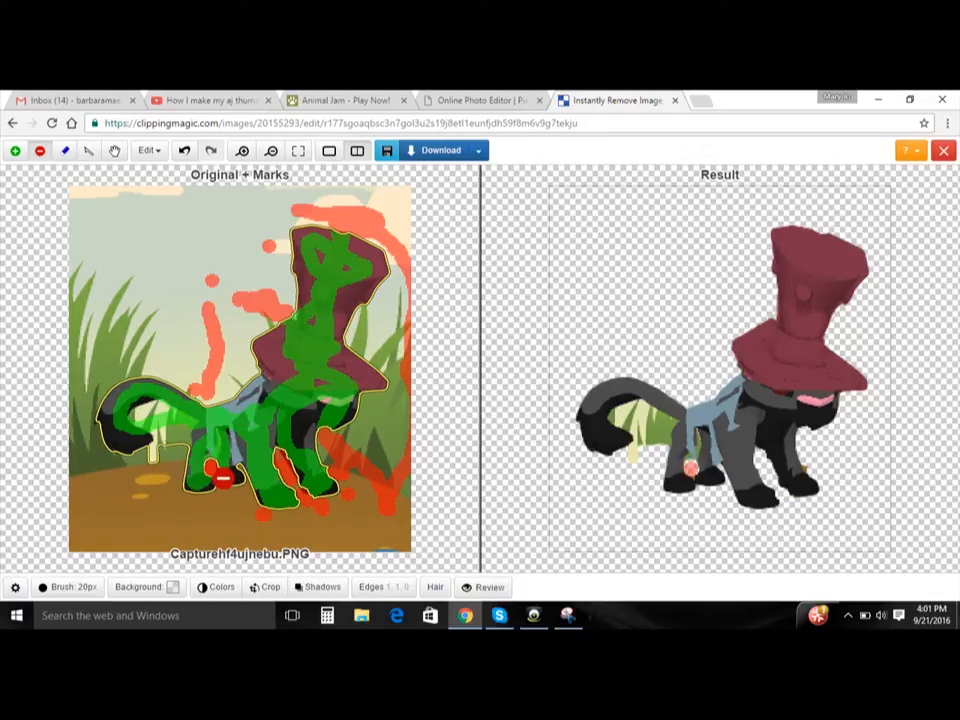
click(218, 466)
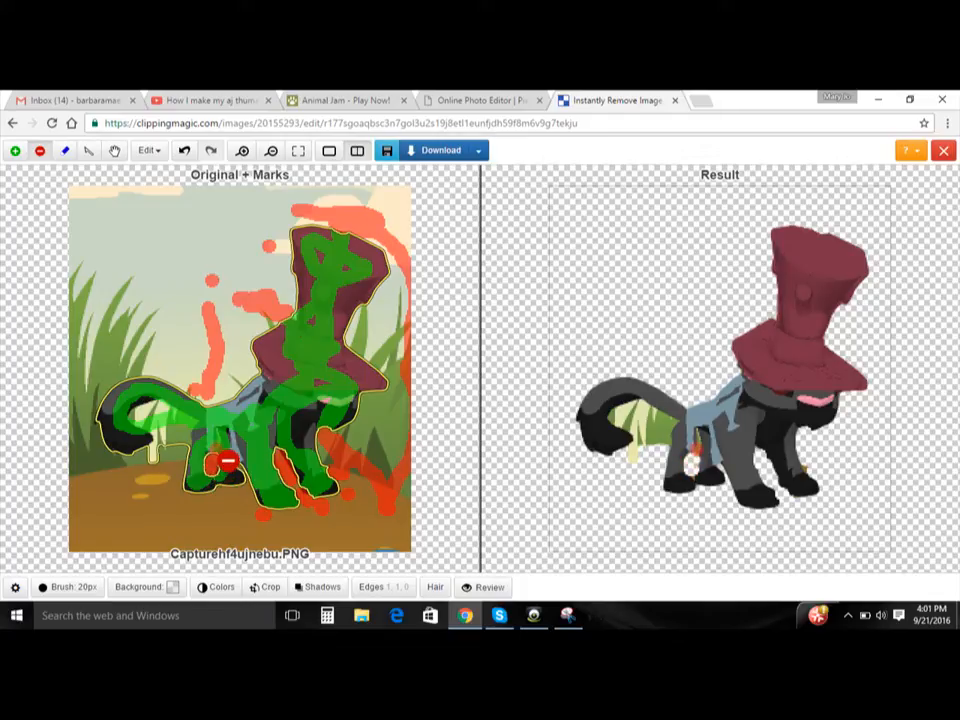
drag(196, 470, 228, 462)
click(215, 443)
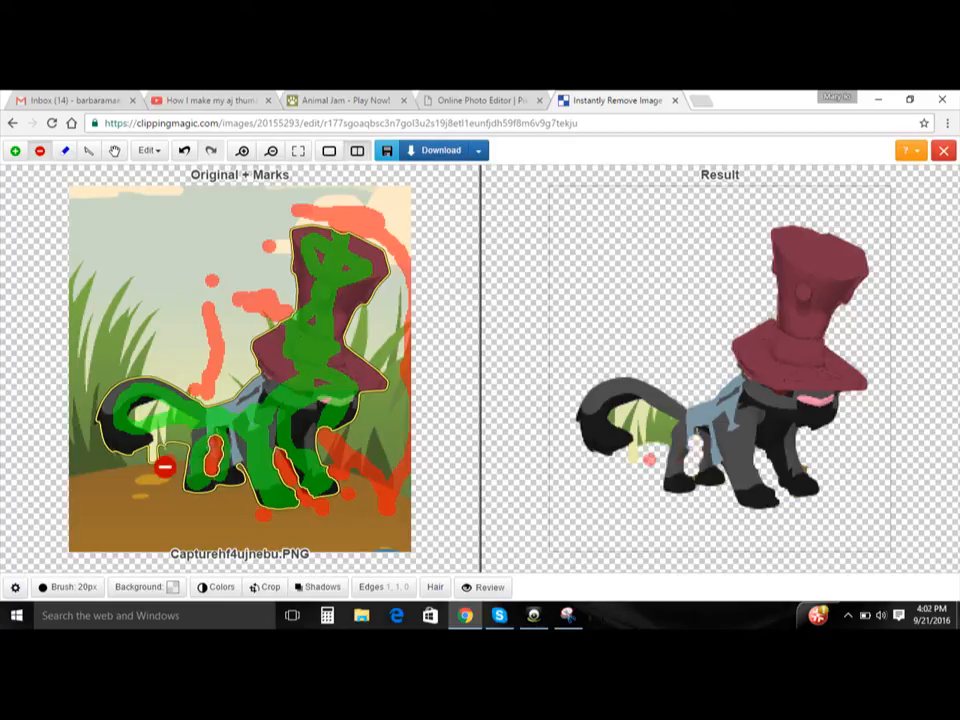
- Mark the grass inside the tail curl and behind the hind leg as background, and touch up the area beside the front leg
click(176, 444)
mouse_move(175, 445)
mouse_down()
mouse_move(159, 465)
mouse_move(150, 425)
mouse_move(201, 435)
mouse_move(179, 428)
mouse_up()
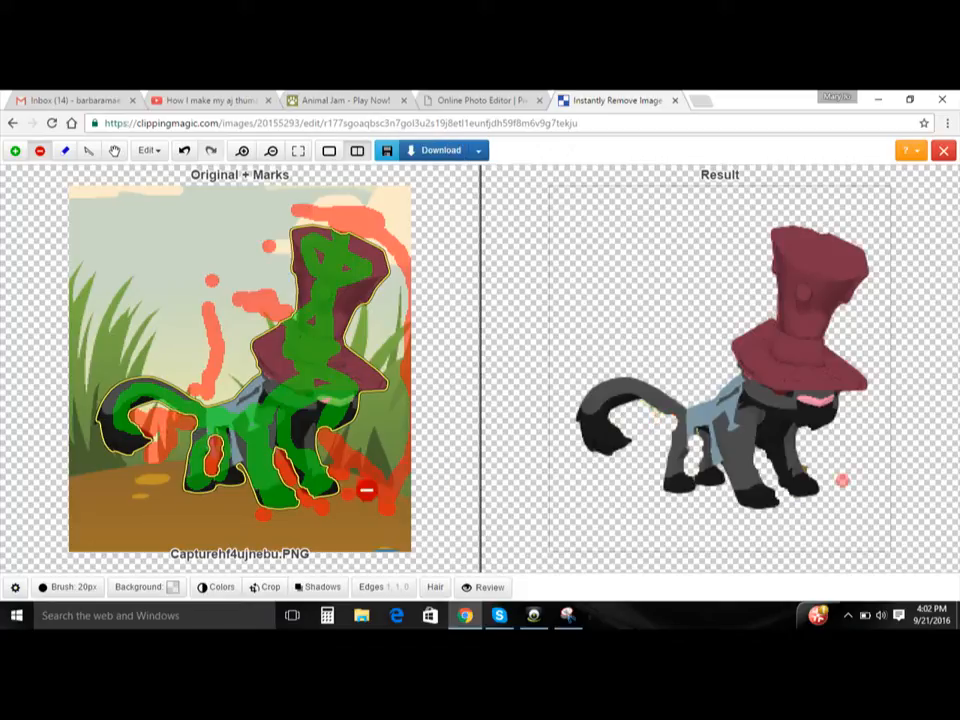
click(341, 467)
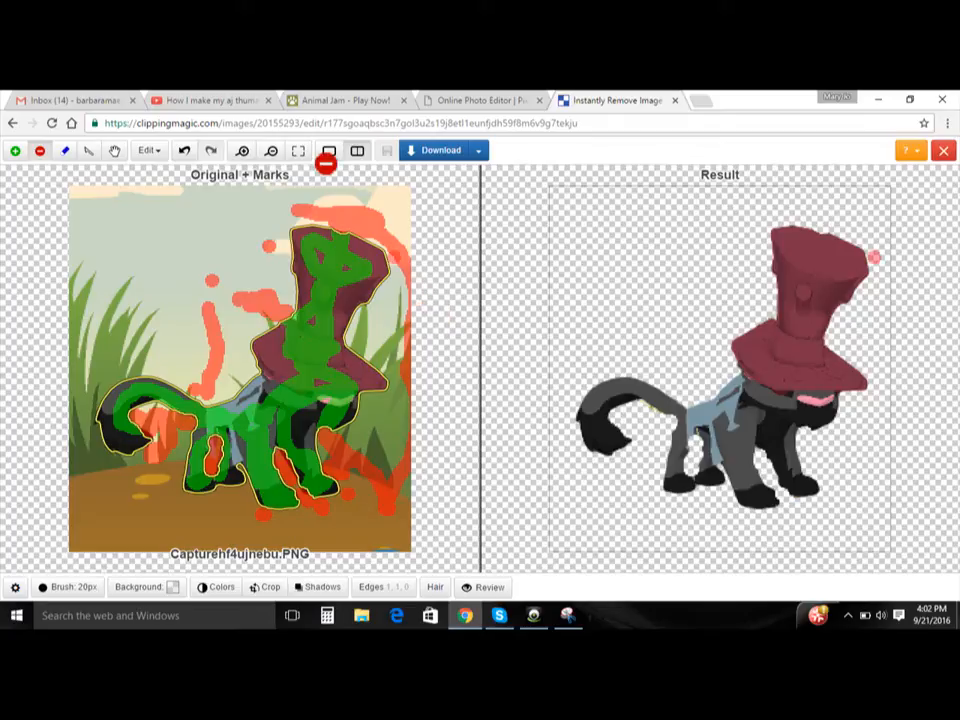
- Try to download the clipped panther from Clipping Magic and return to the editor from the subscription page
click(174, 100)
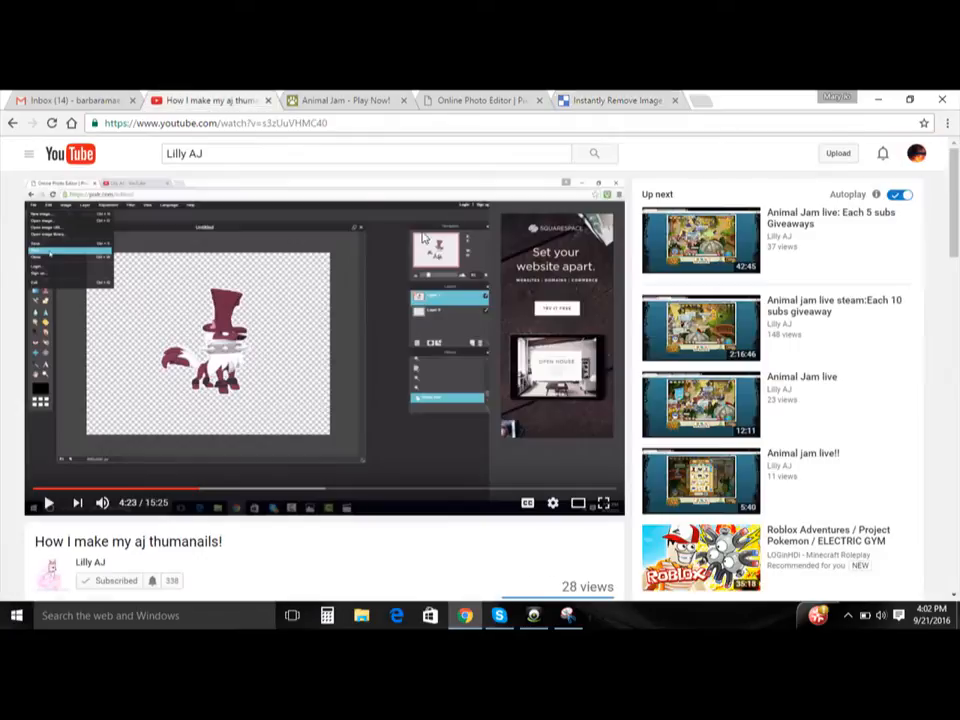
click(448, 104)
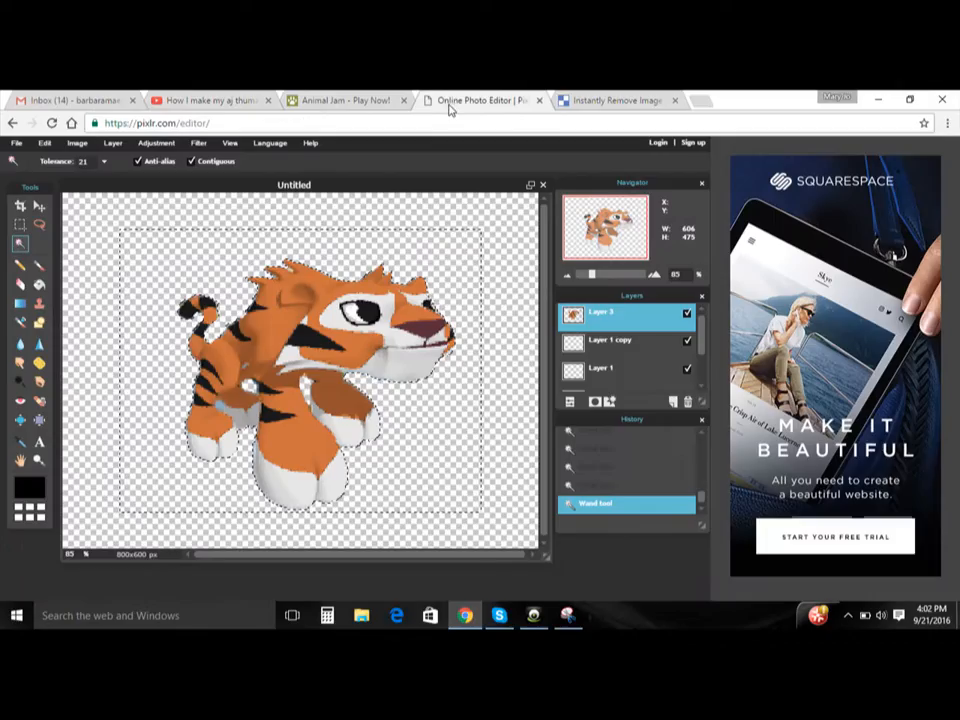
click(561, 104)
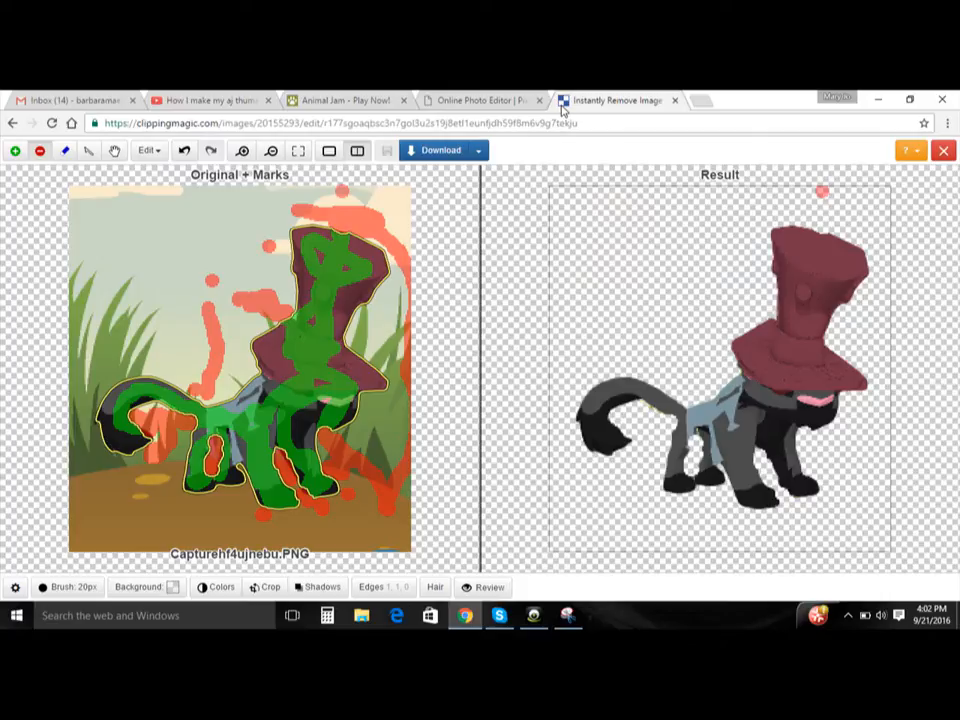
click(443, 151)
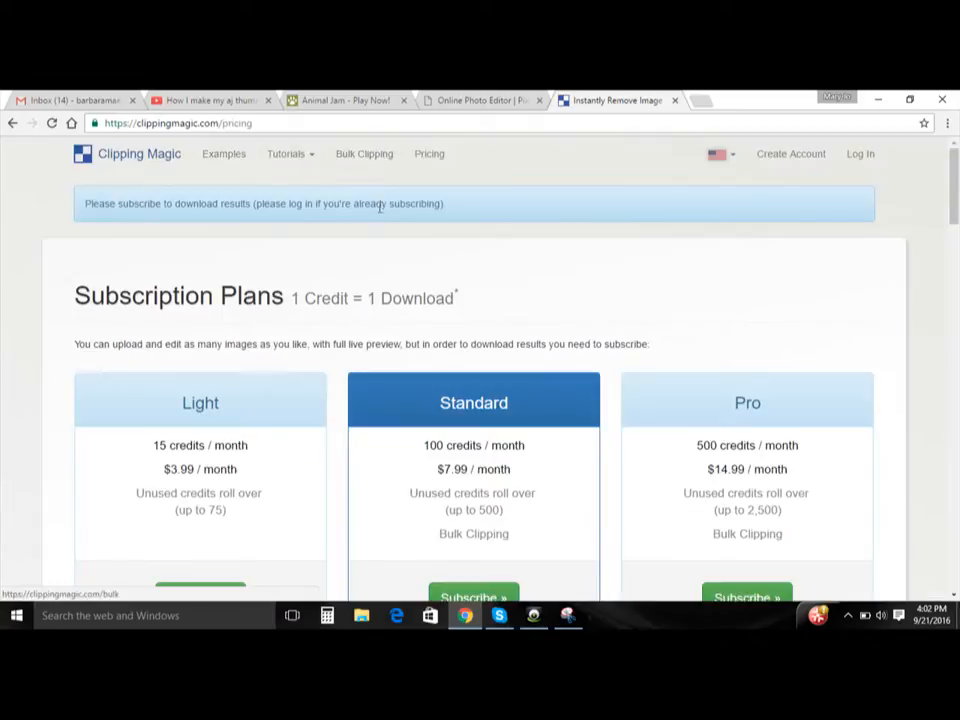
click(13, 123)
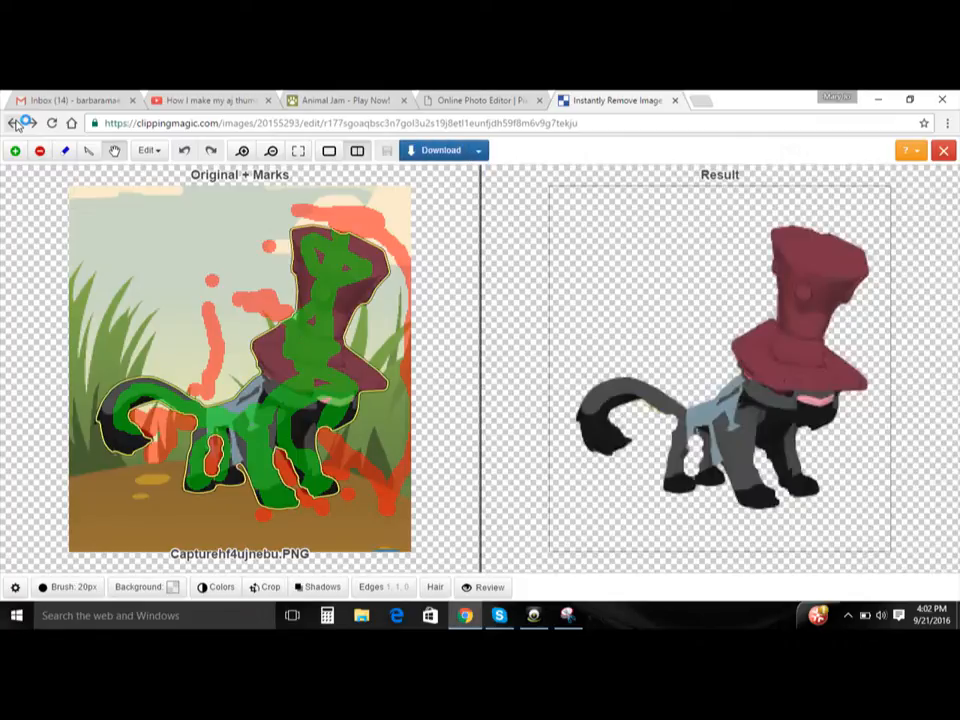
click(567, 615)
click(368, 182)
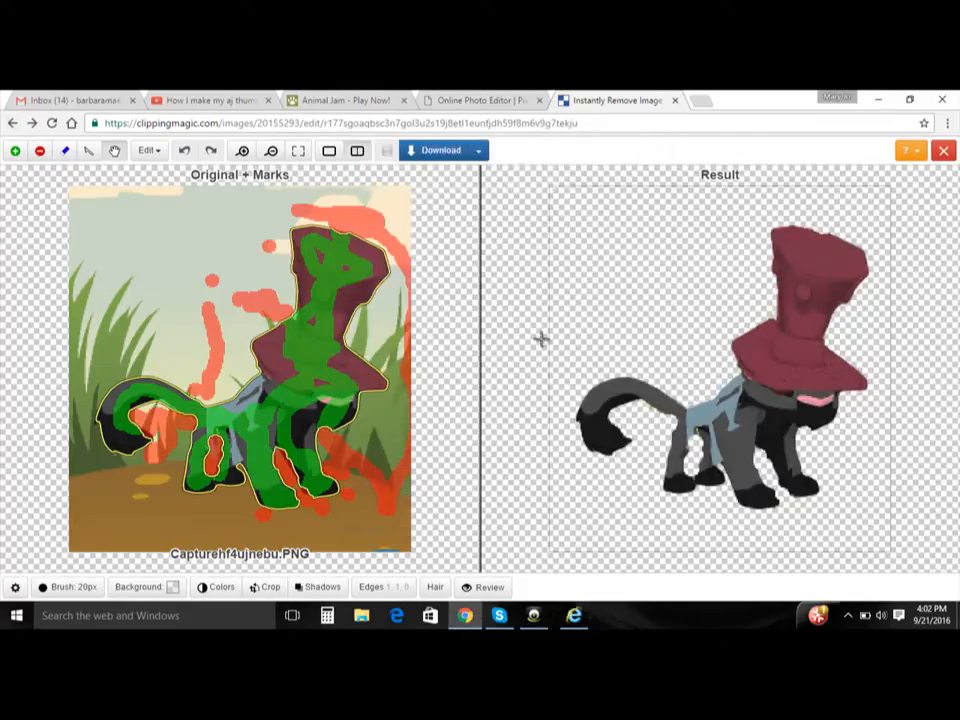
drag(724, 247, 828, 193)
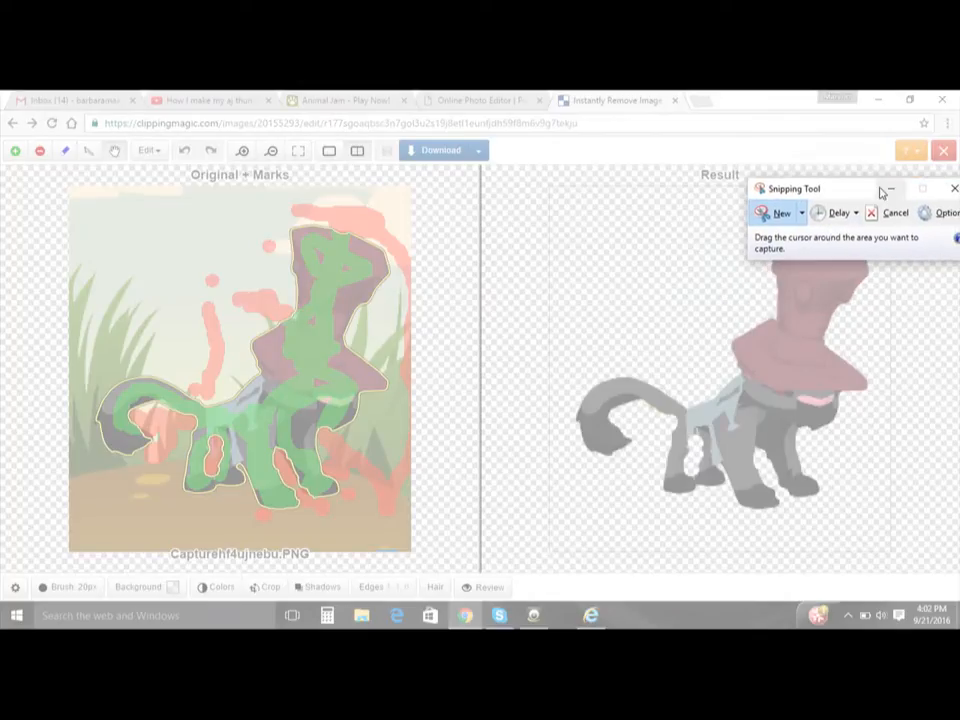
click(887, 191)
click(134, 586)
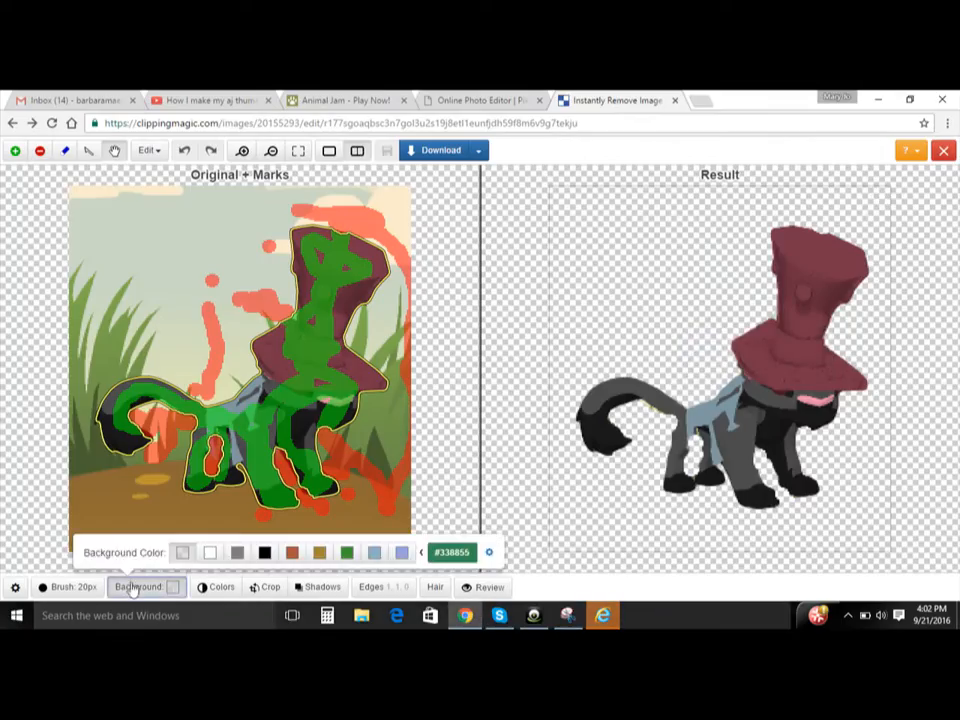
- Dismiss the scam alert in Internet Explorer and leave the phishing page
click(603, 617)
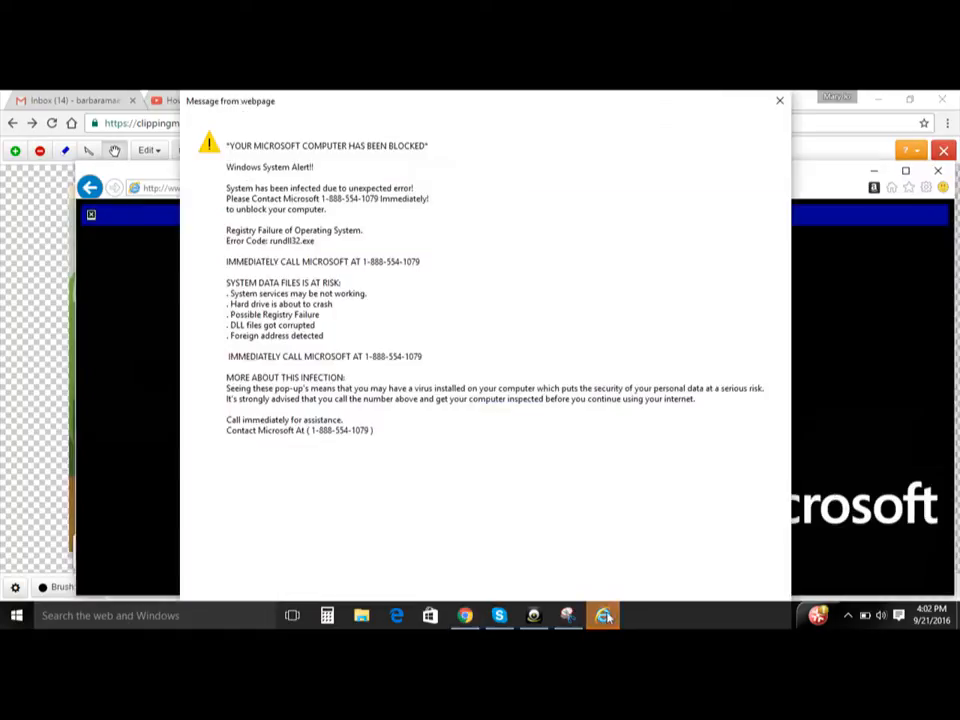
click(780, 103)
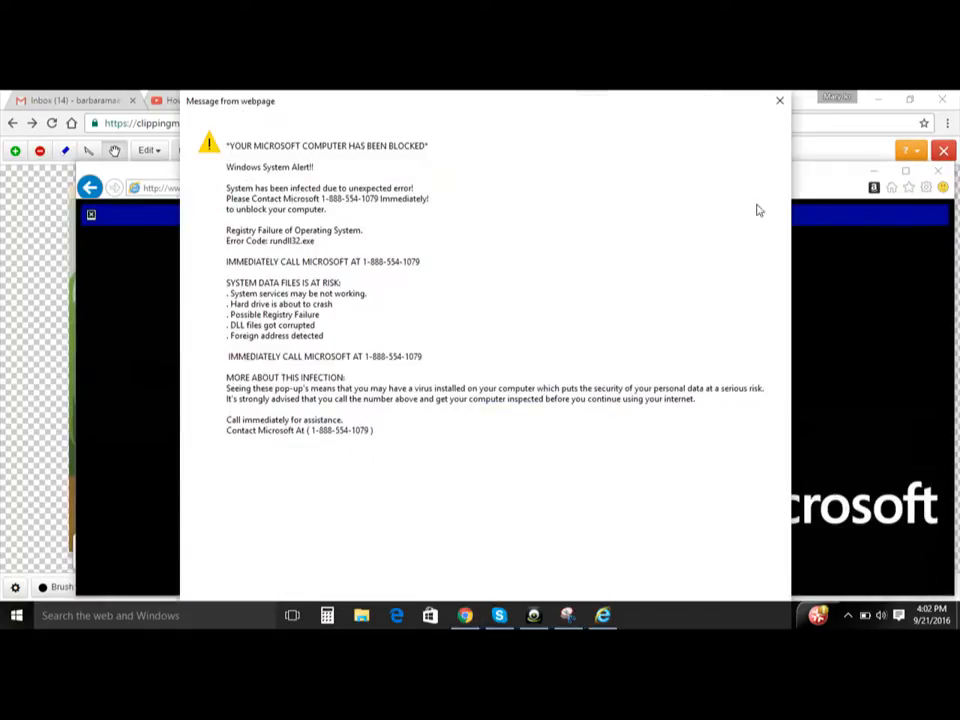
click(824, 153)
mouse_move(607, 617)
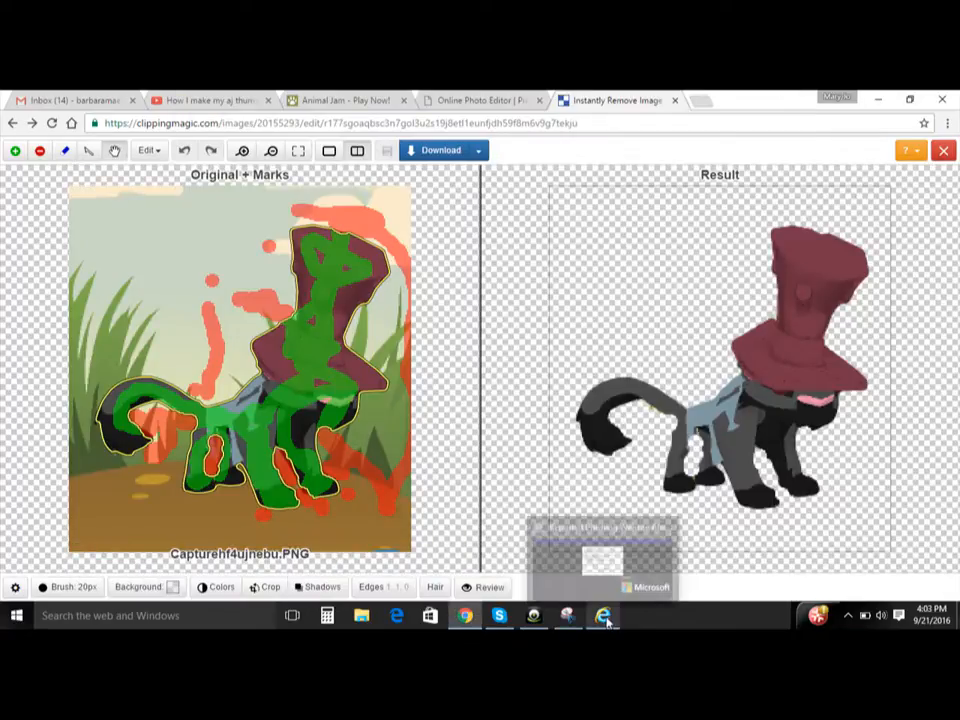
click(636, 566)
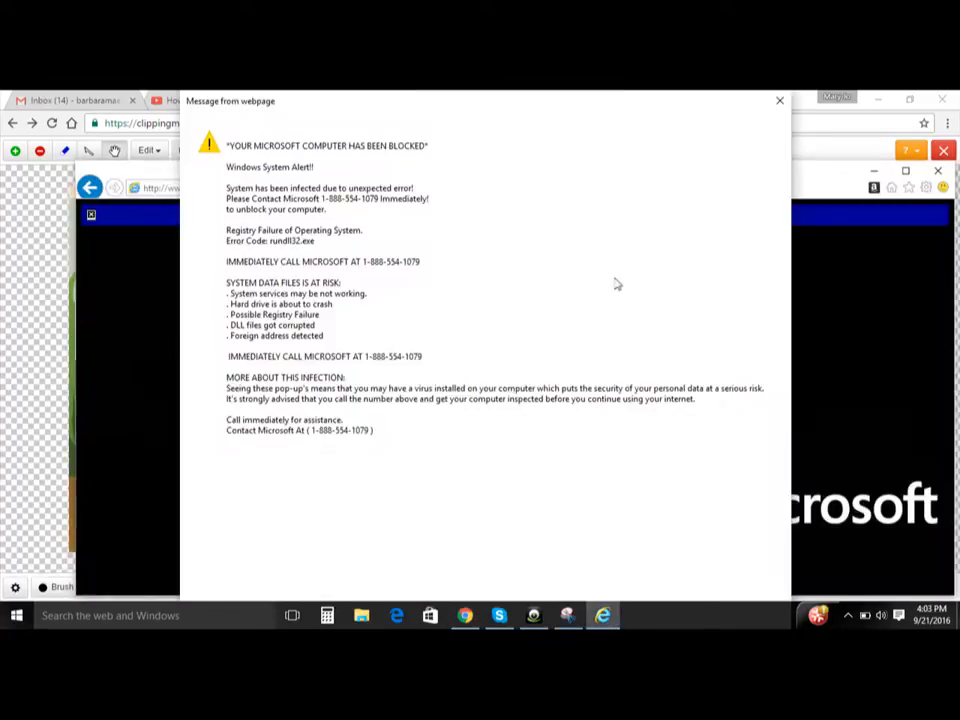
click(779, 100)
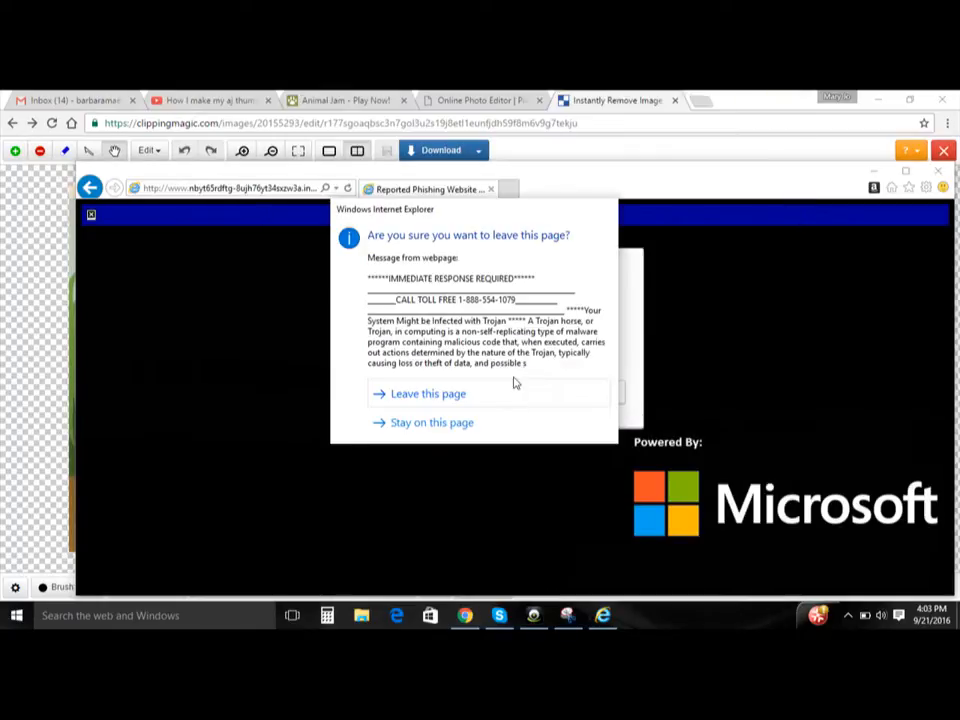
click(512, 399)
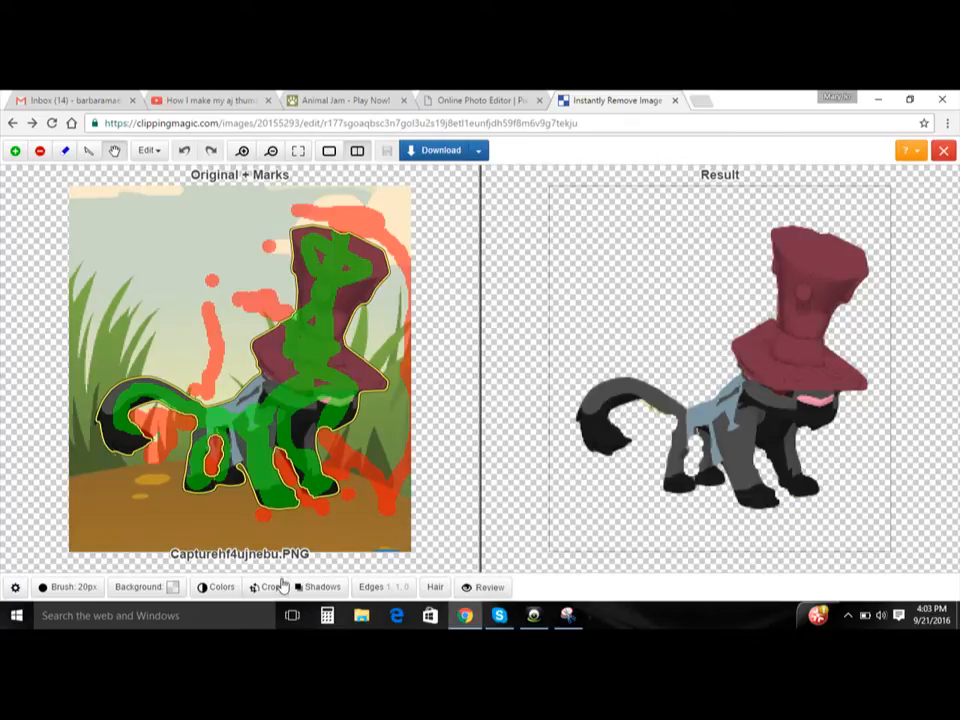
- Try a light blue background behind the clipped panther and set it back to transparent
click(152, 589)
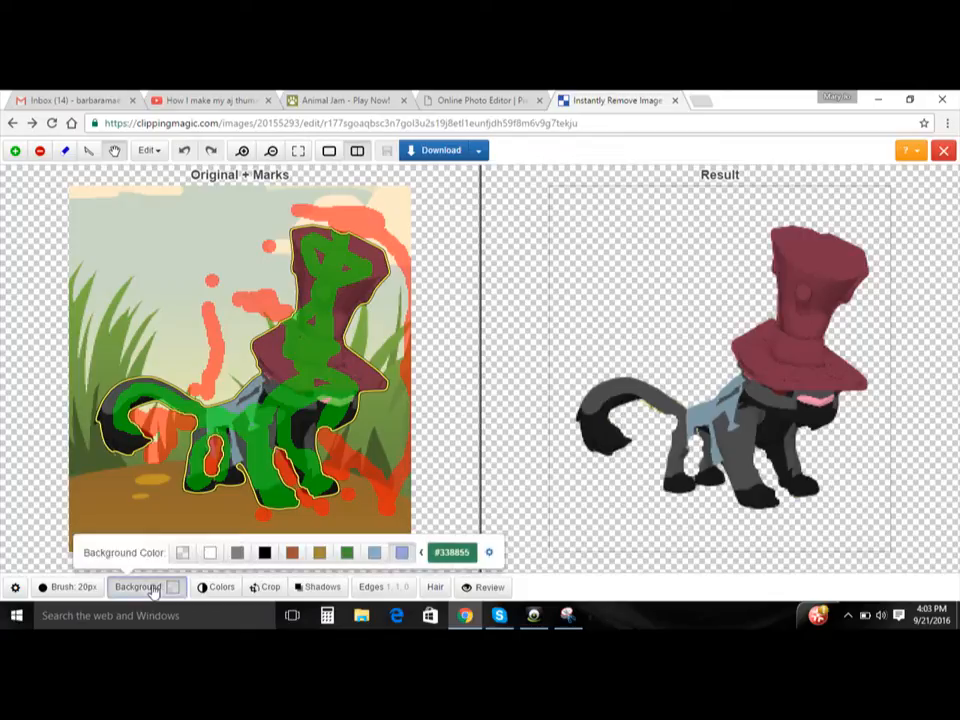
click(376, 557)
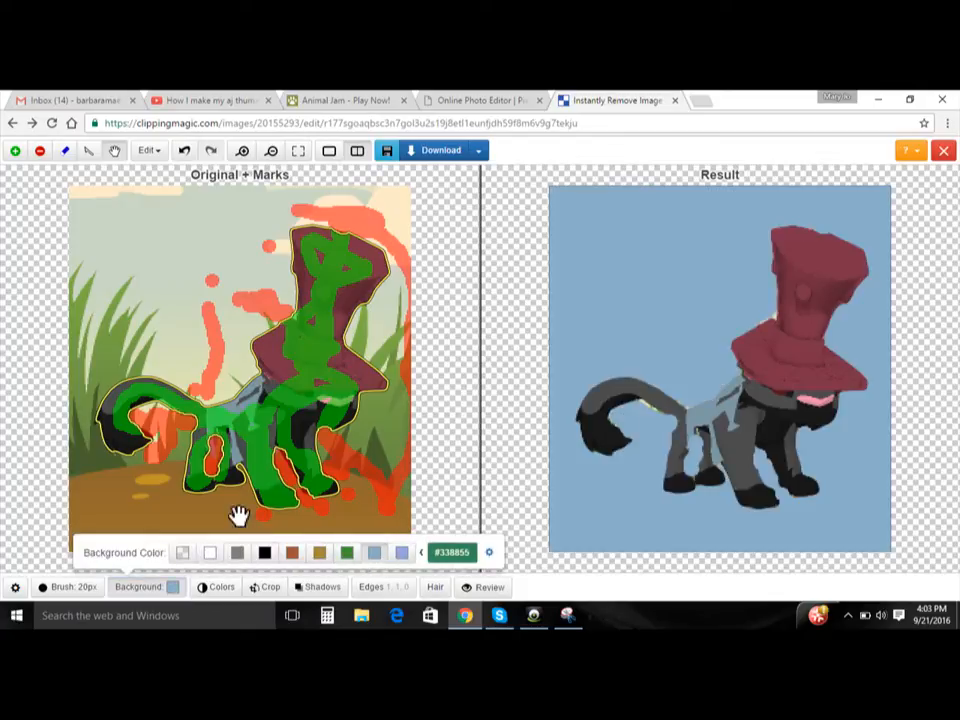
click(181, 557)
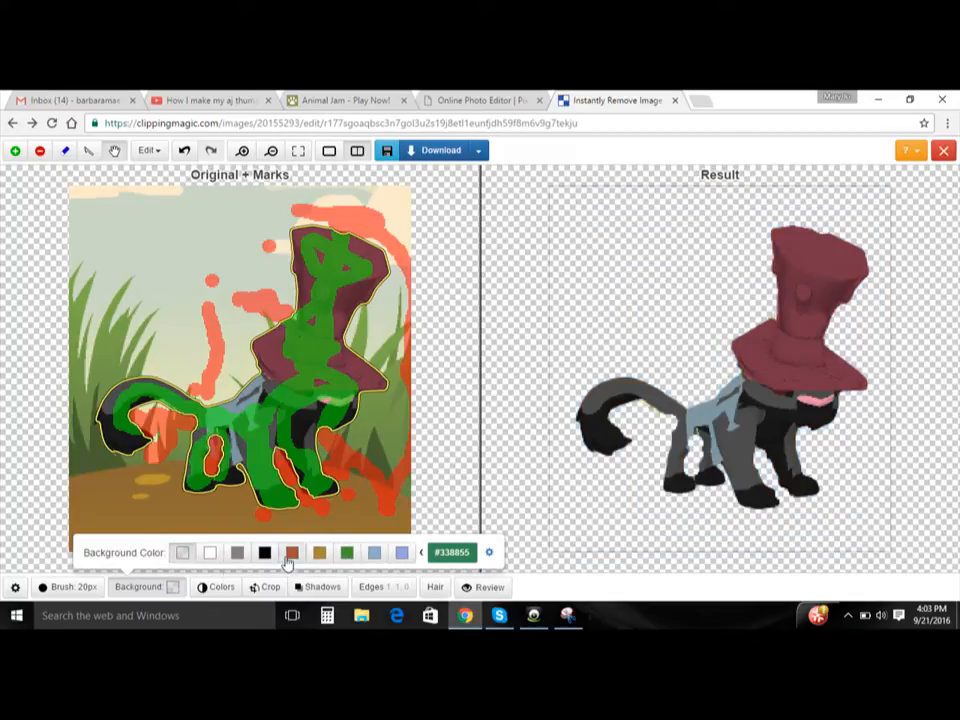
right_click(209, 281)
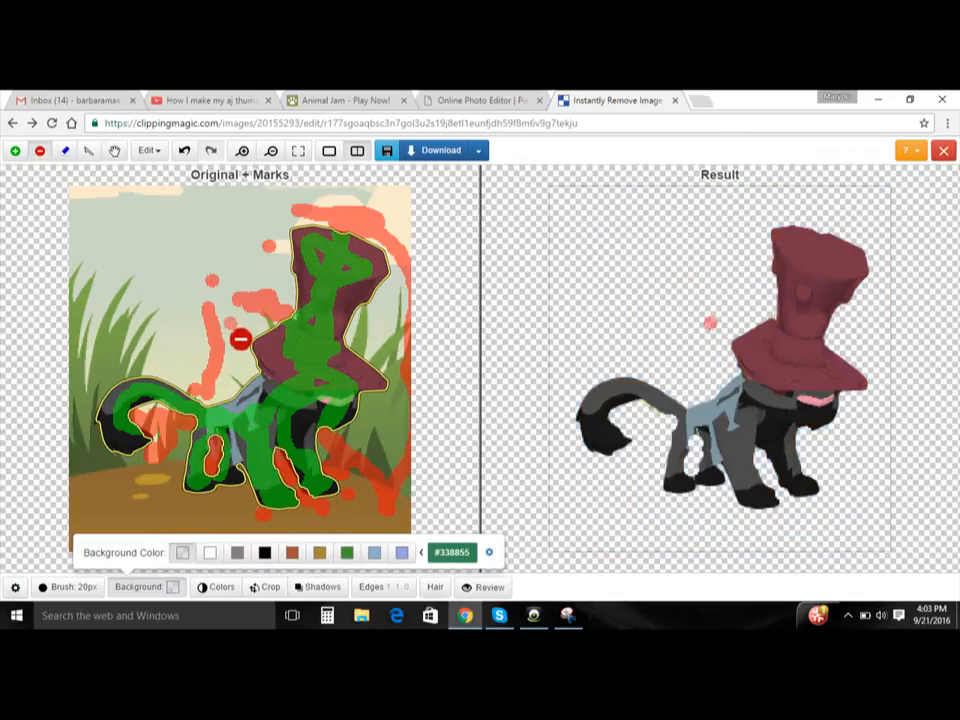
- Dismiss the marking tip and add background marks above the panther's back, beside the tail and under the hat brim
mouse_move(231, 324)
mouse_down()
mouse_move(247, 368)
mouse_move(194, 419)
mouse_up()
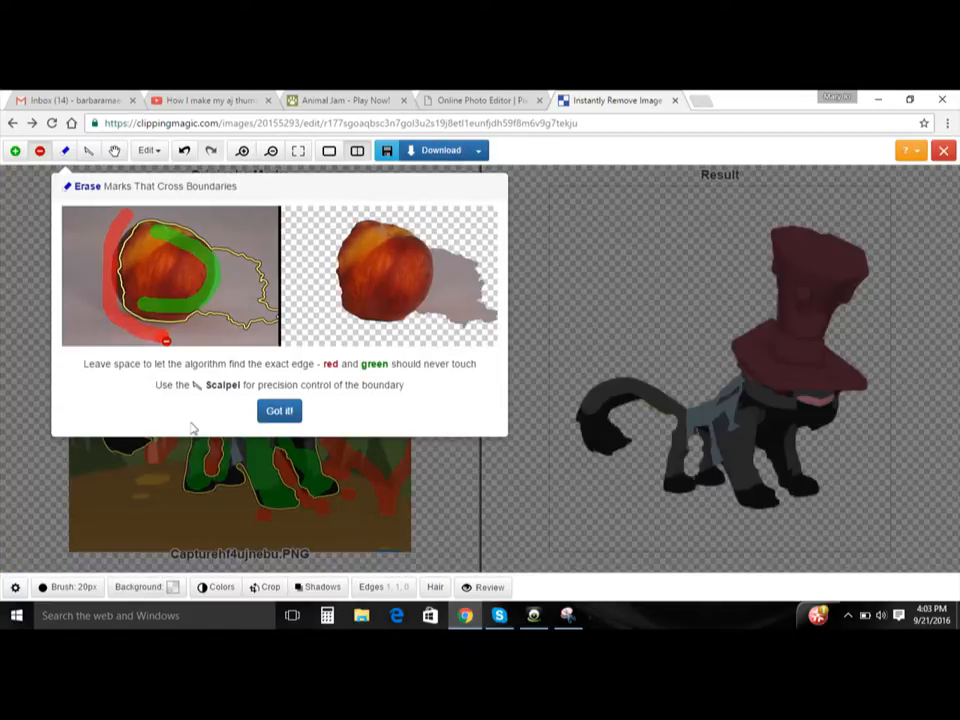
click(268, 412)
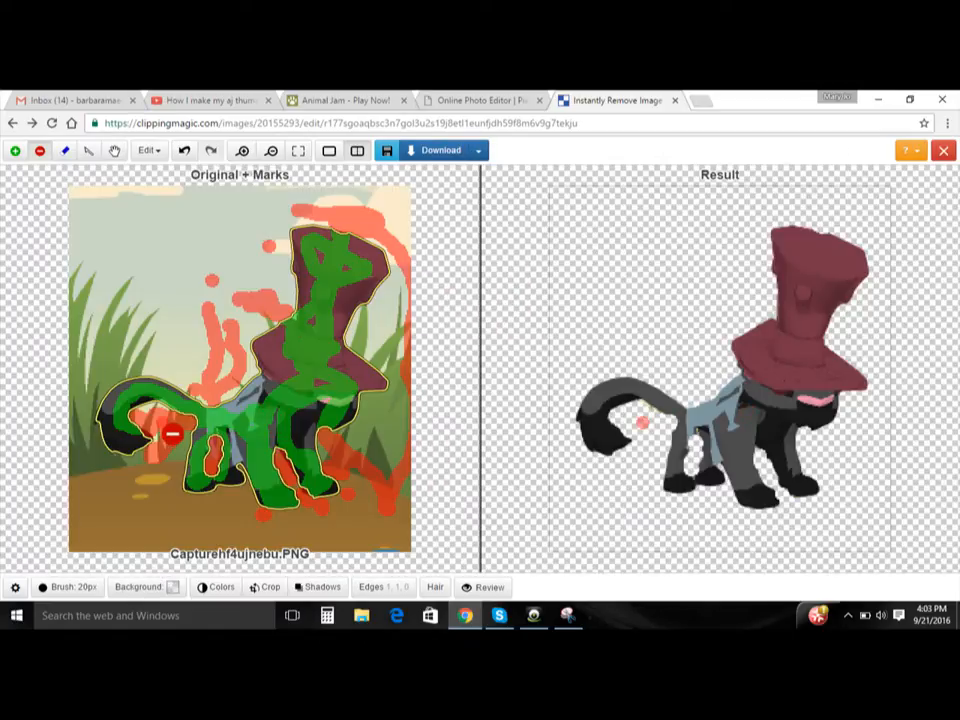
click(178, 428)
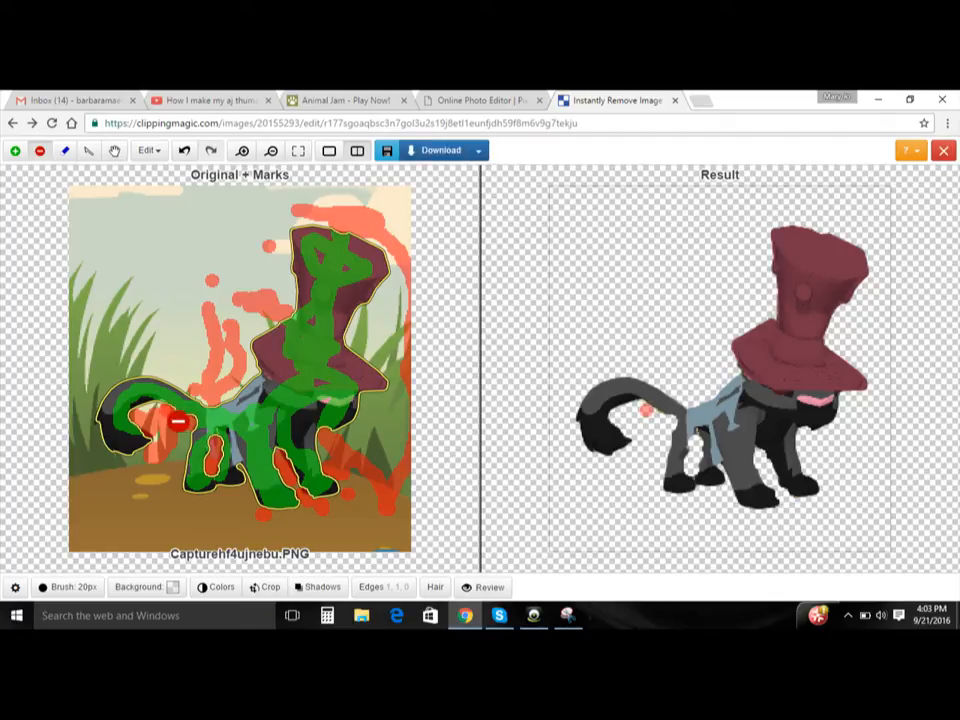
click(177, 421)
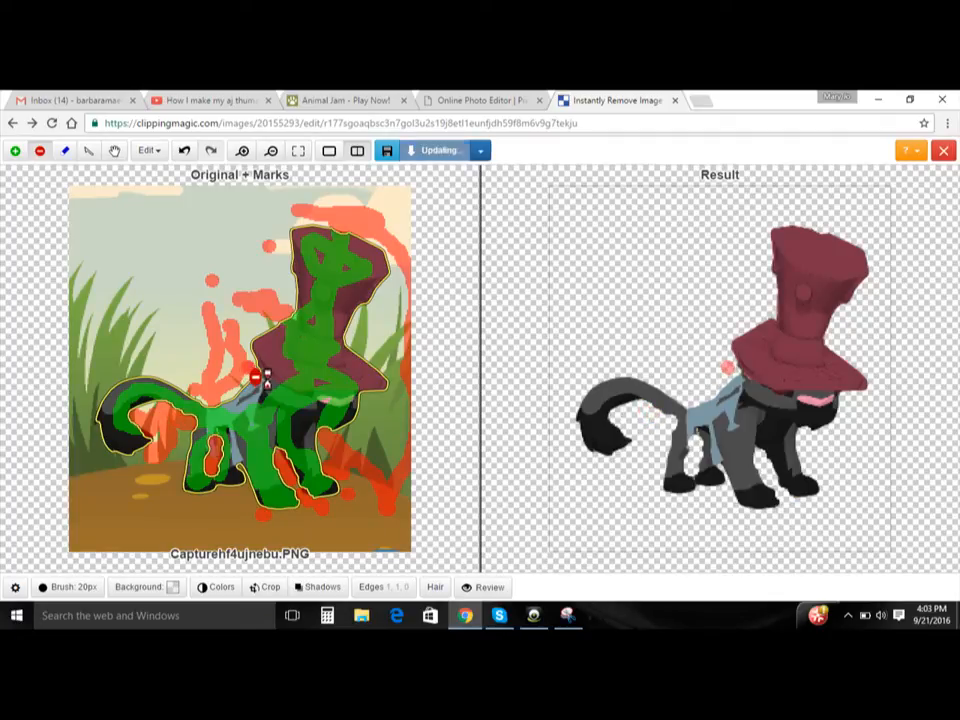
click(258, 377)
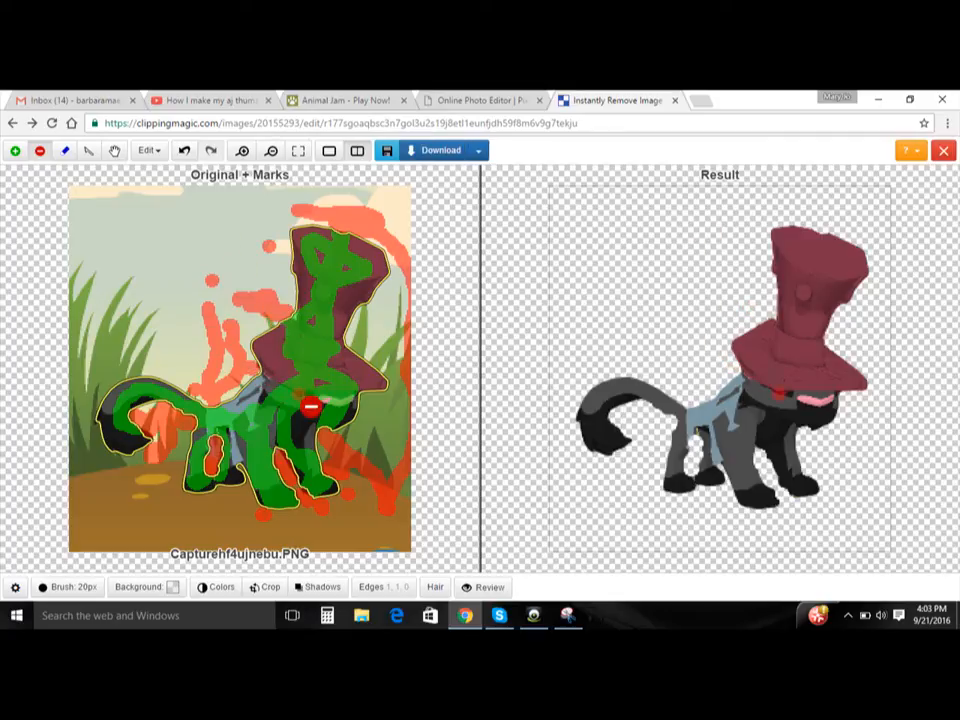
- Set the clipped panther's background colour to light blue
click(171, 587)
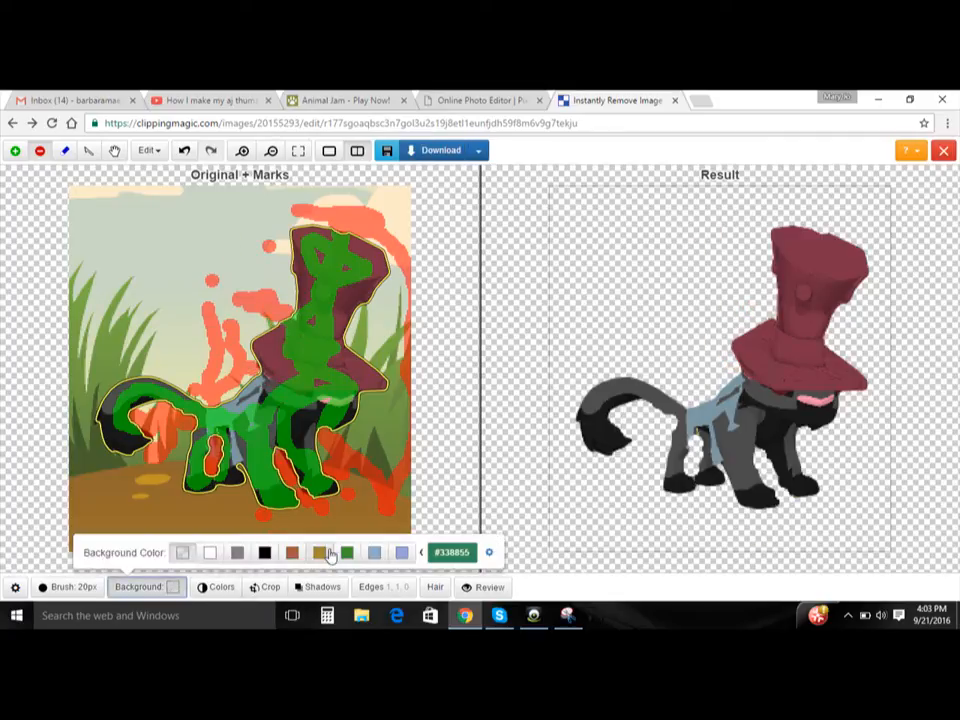
click(375, 553)
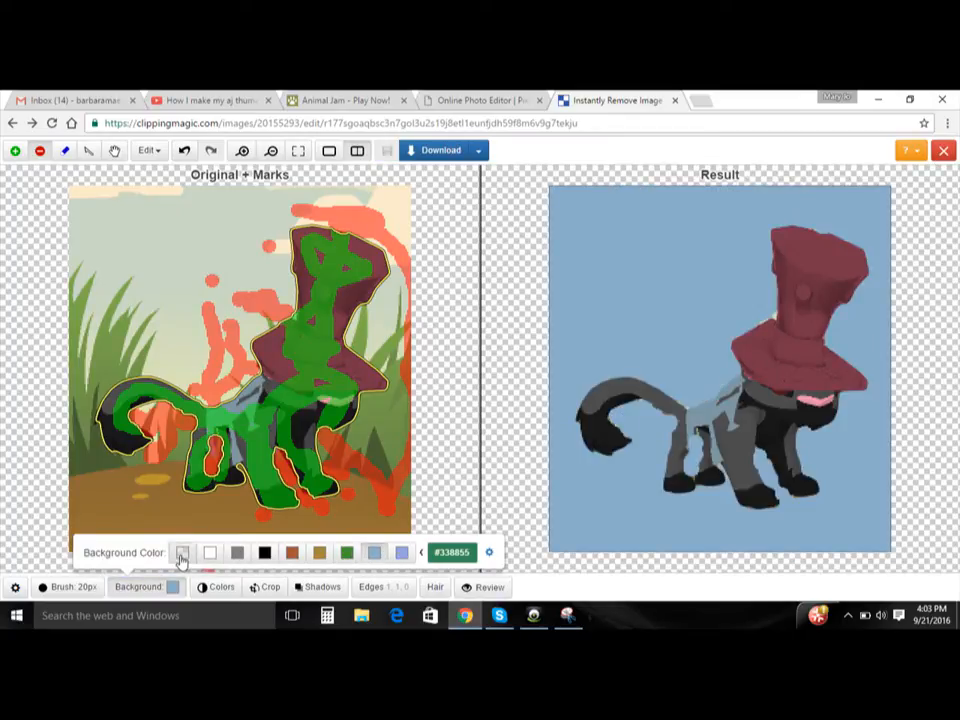
click(471, 492)
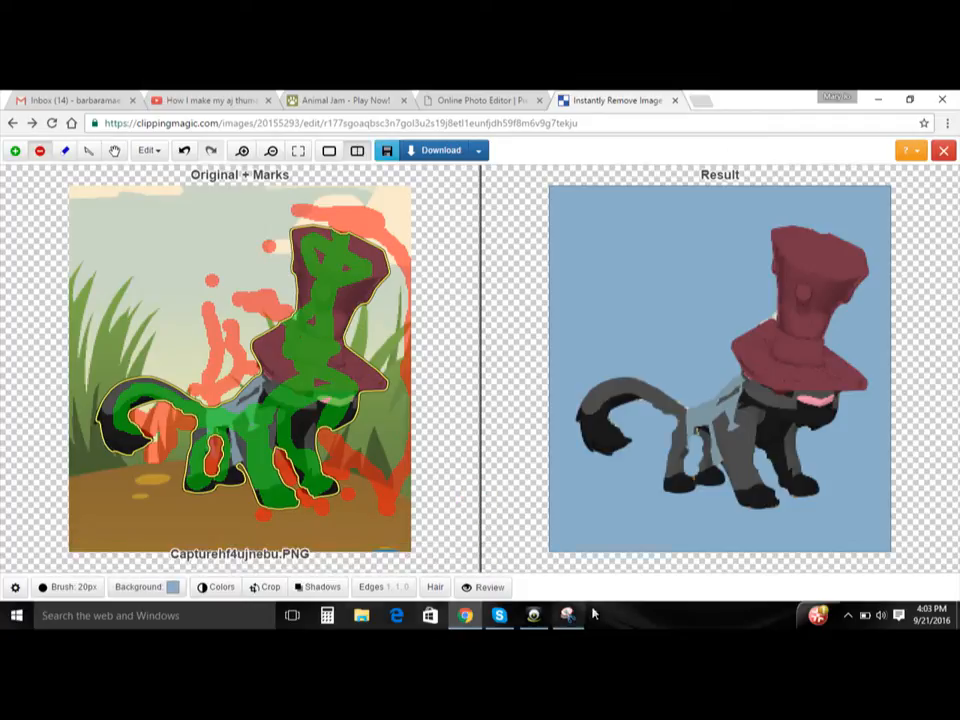
- Capture the blue-backed panther result with a rectangular snip in the Snipping Tool
click(568, 617)
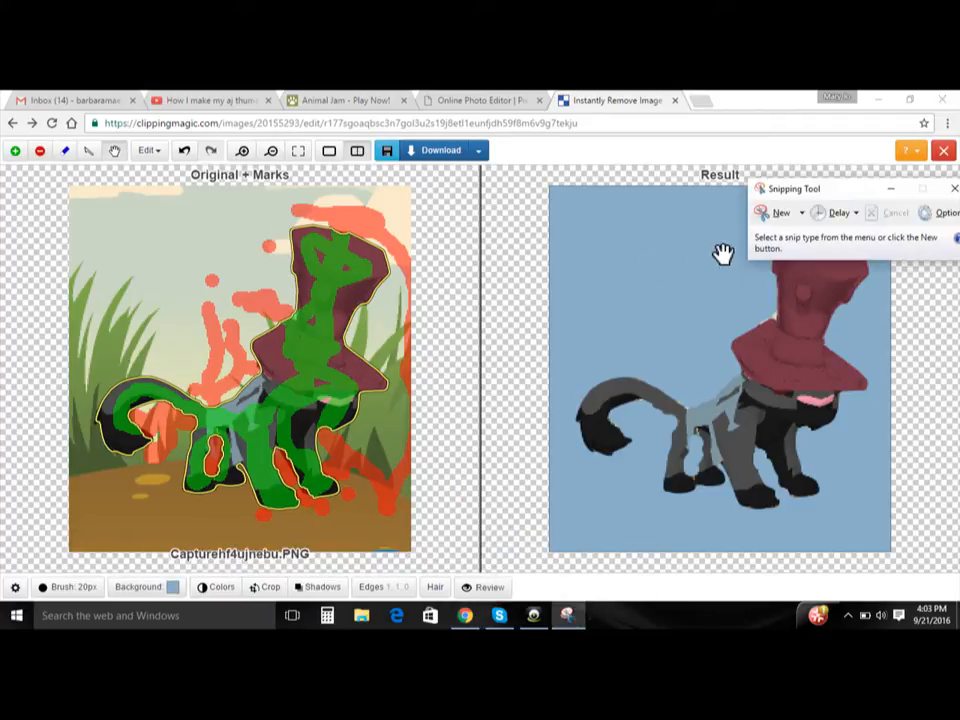
click(780, 214)
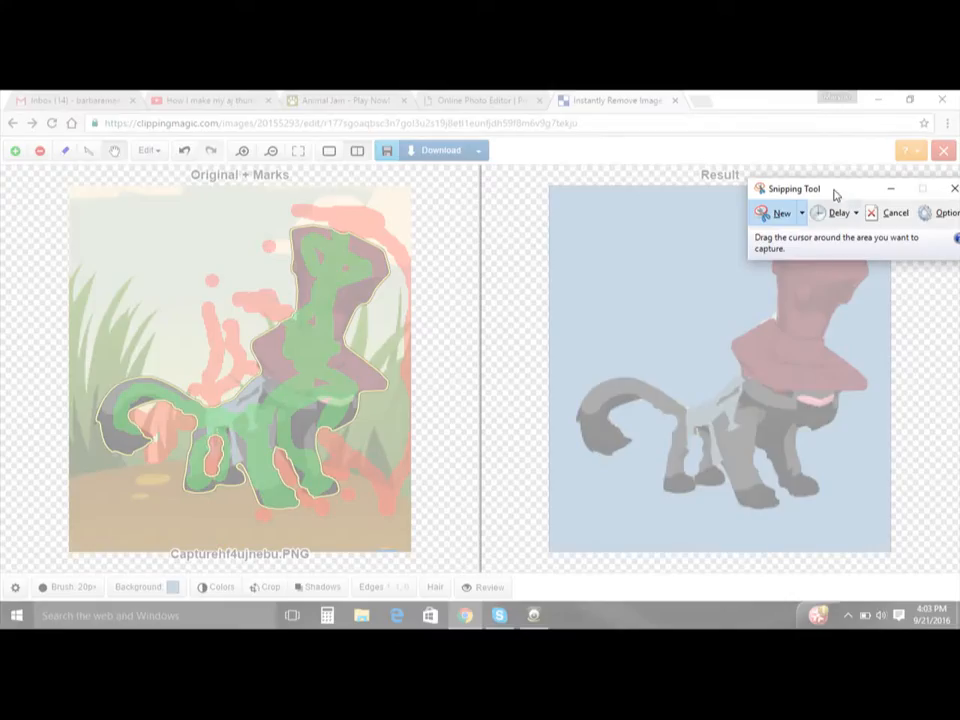
drag(835, 195, 310, 228)
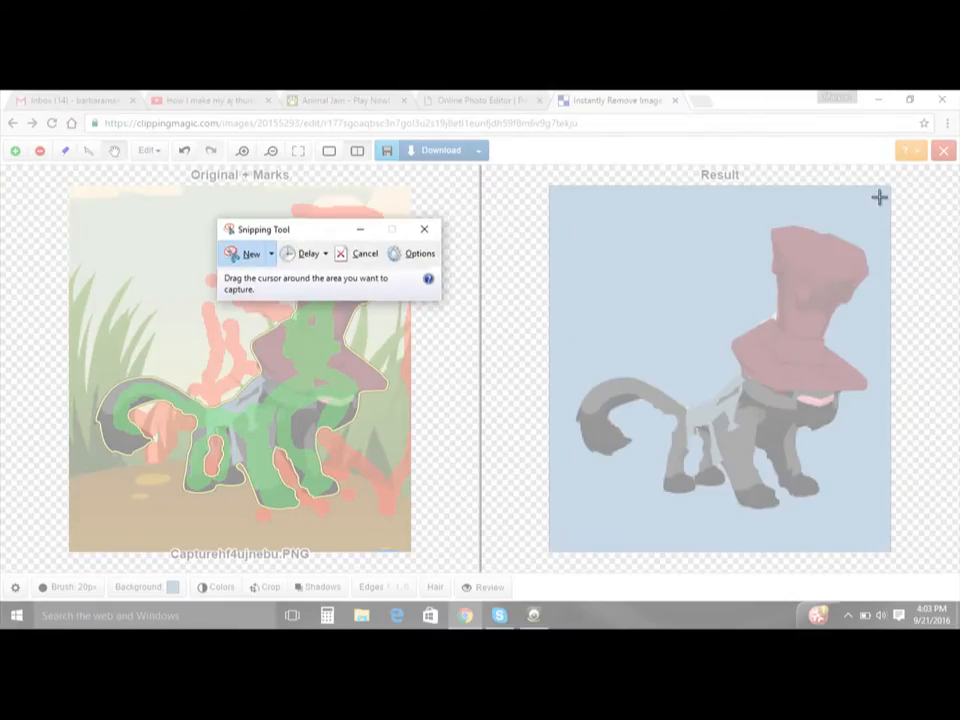
drag(884, 191, 556, 538)
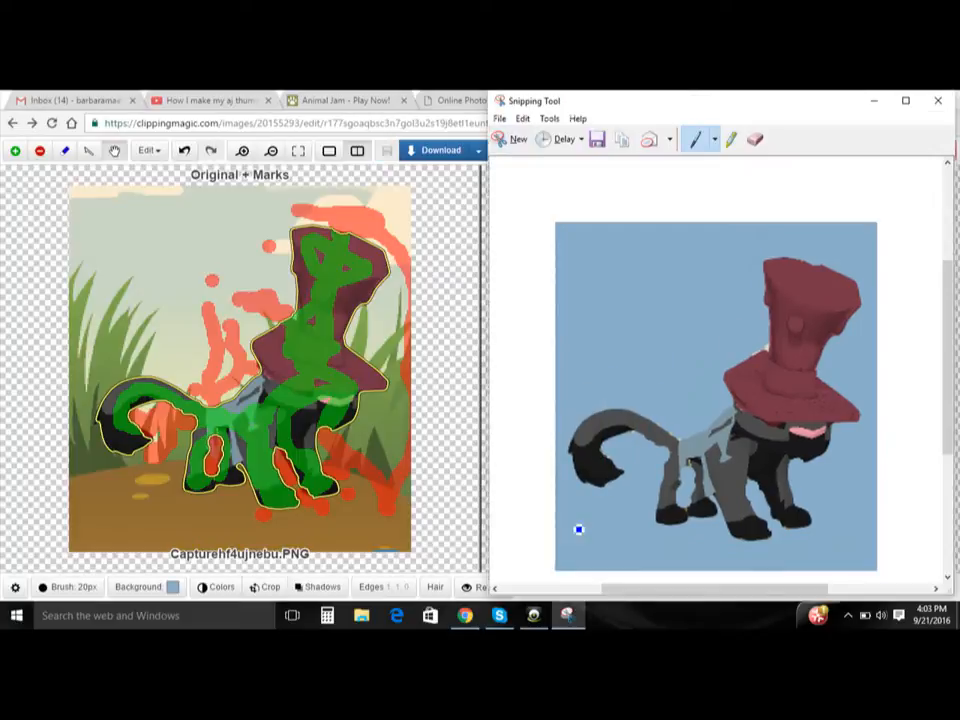
- Save the snip as the PNG file Capturehtrfnc in the Pictures folder and return to the browser
click(597, 140)
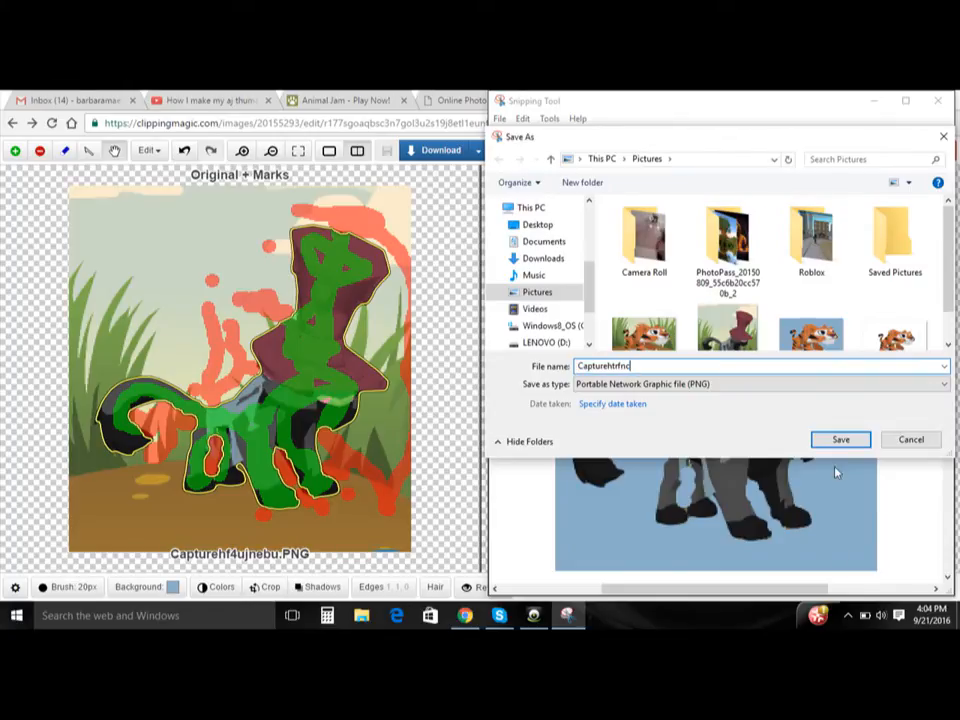
click(840, 440)
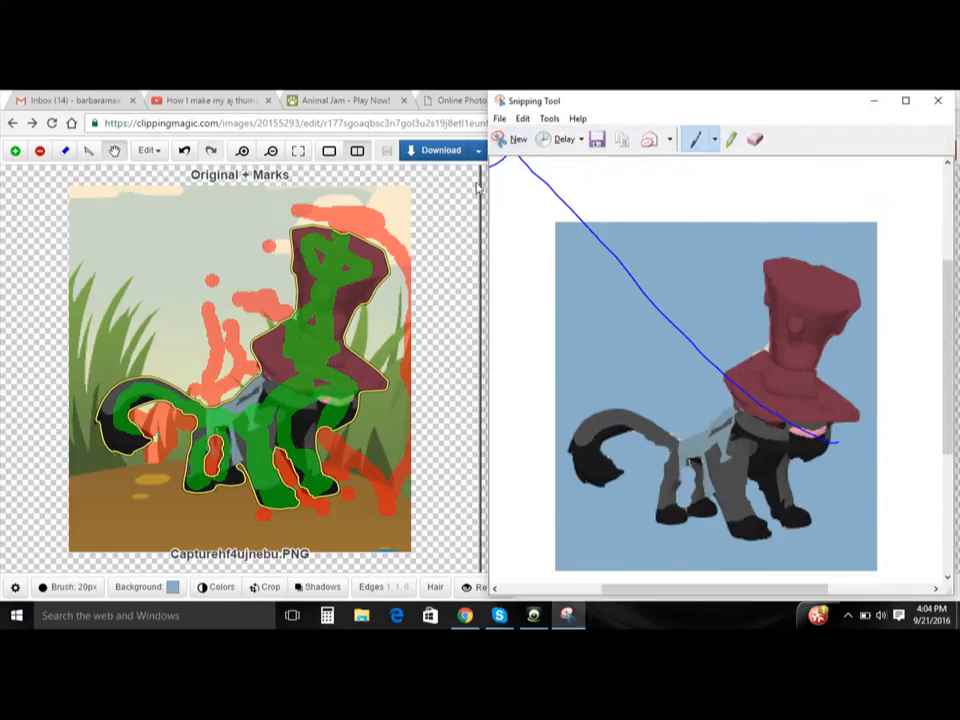
click(469, 248)
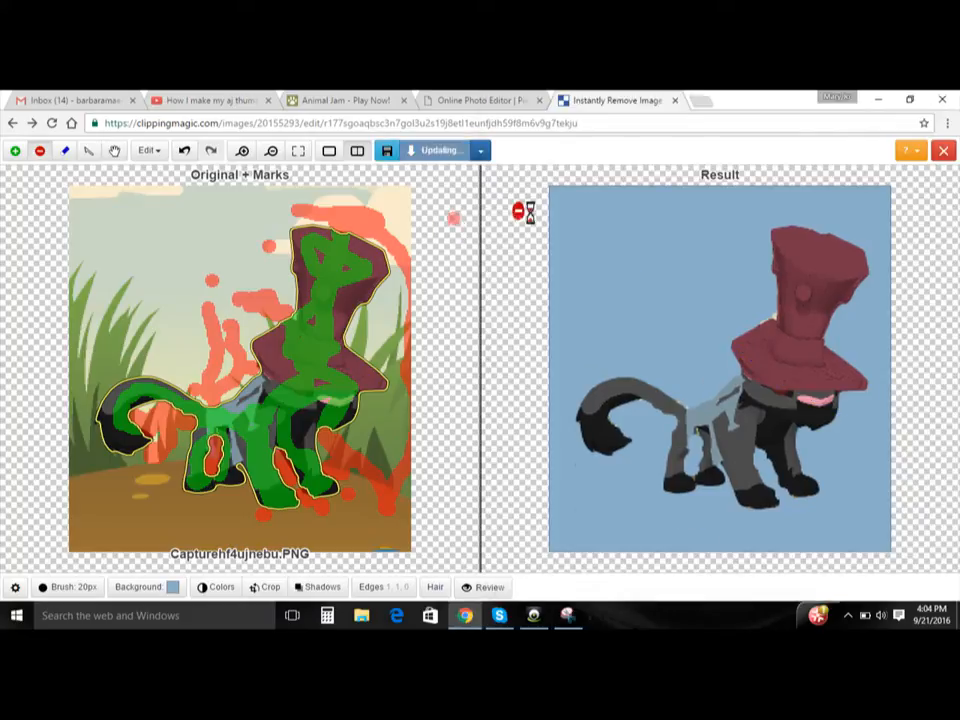
- Switch to Pixlr, leave the open tiger project without saving and relaunch Pixlr Editor
click(459, 99)
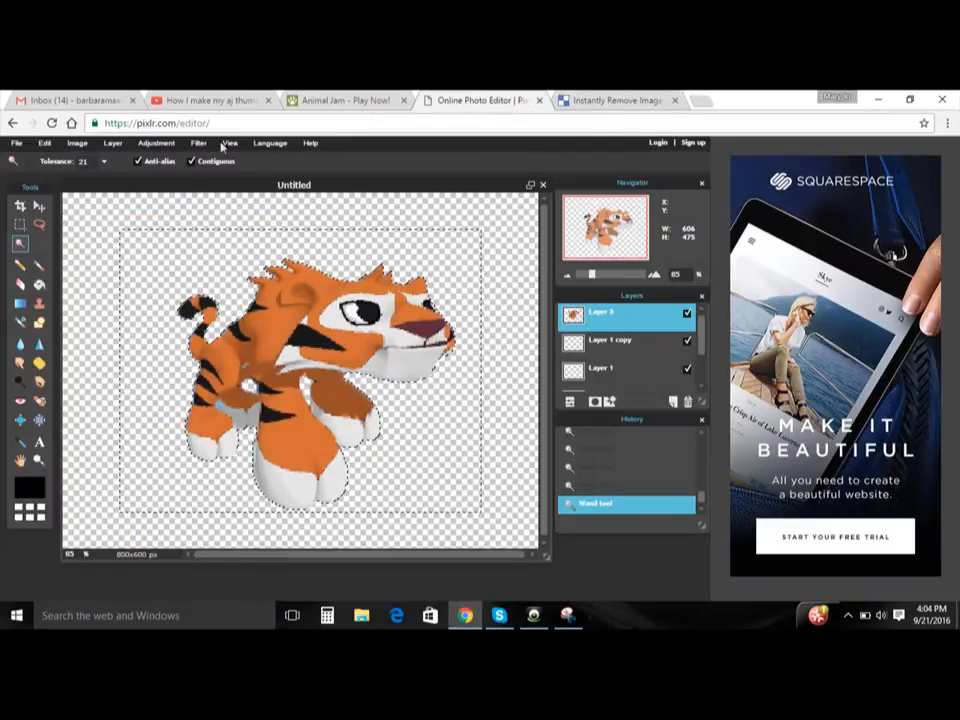
click(13, 123)
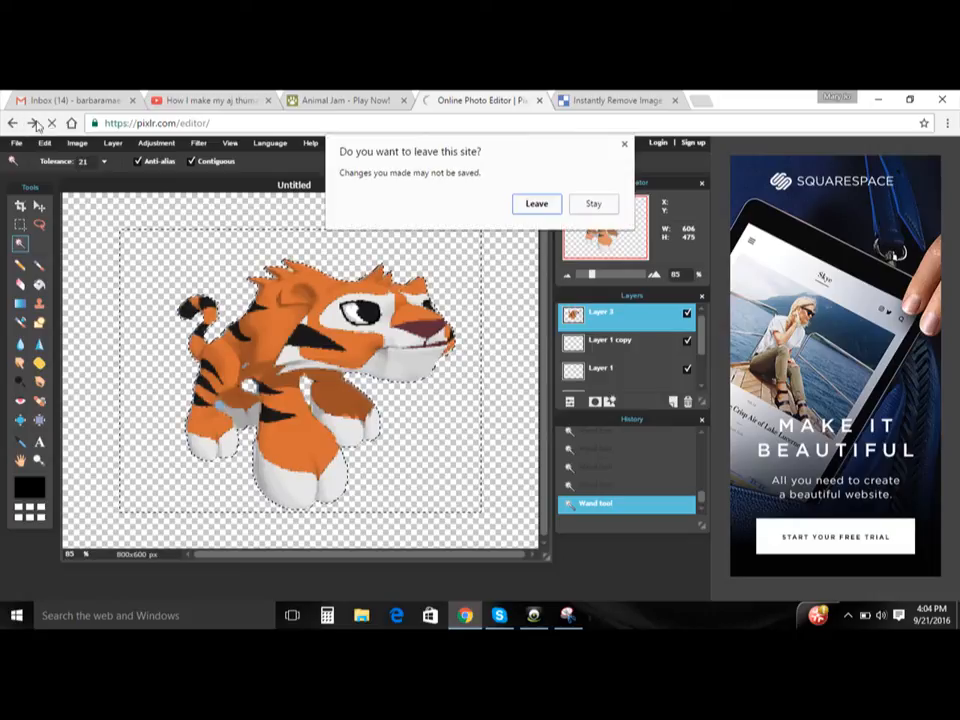
click(540, 205)
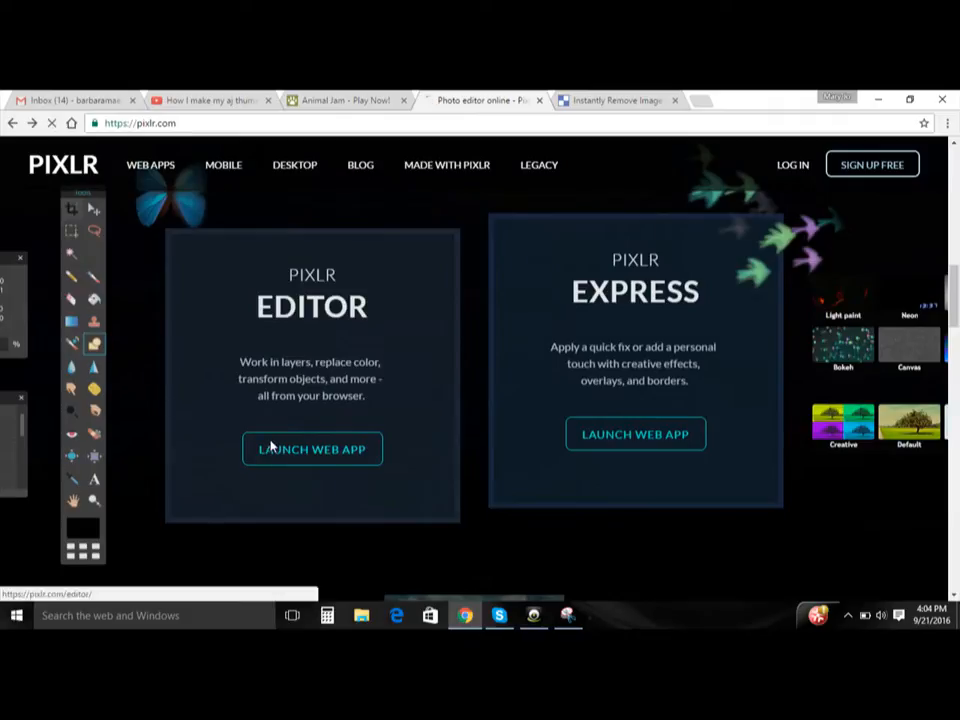
click(270, 446)
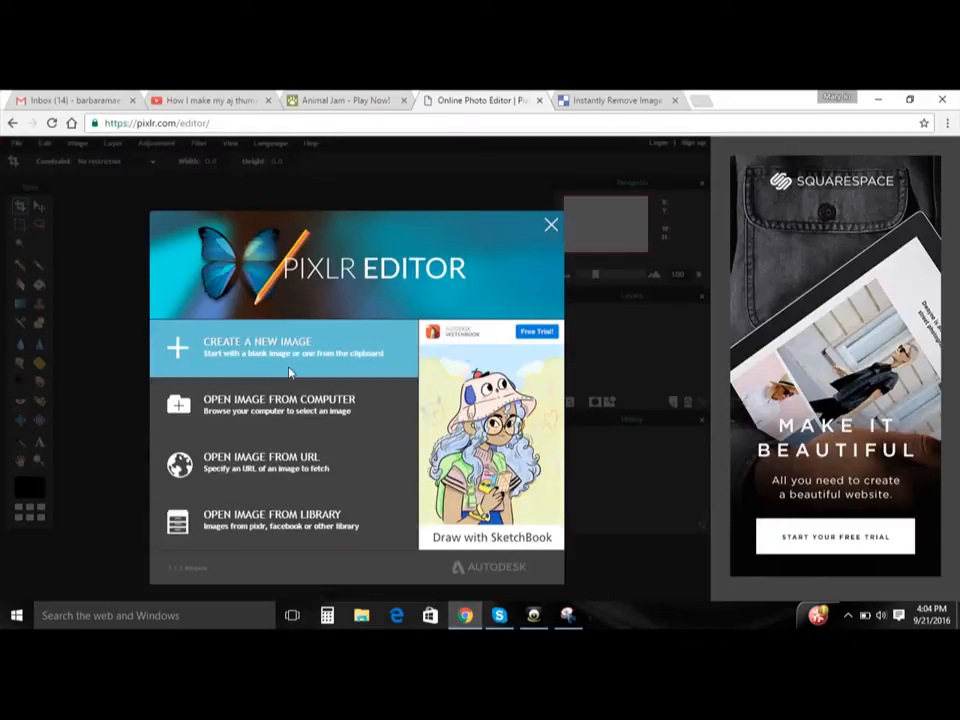
- Create a new 800 x 600 image with a transparent background
click(291, 365)
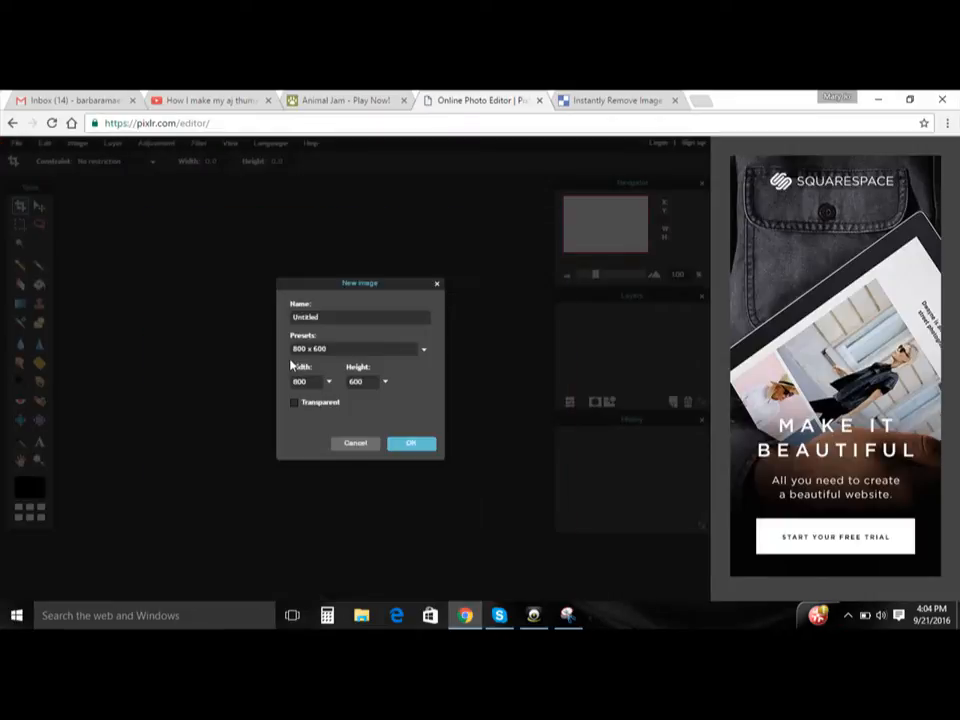
click(295, 403)
click(419, 446)
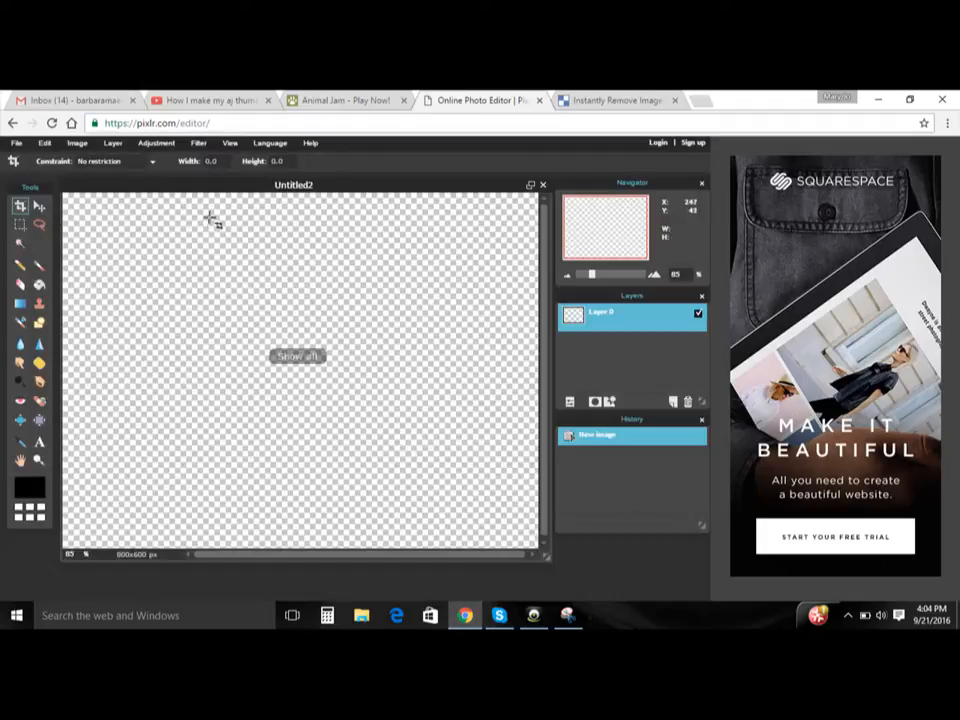
- Open the Capturehtrfnc picture from the Pictures folder as a new layer
click(113, 143)
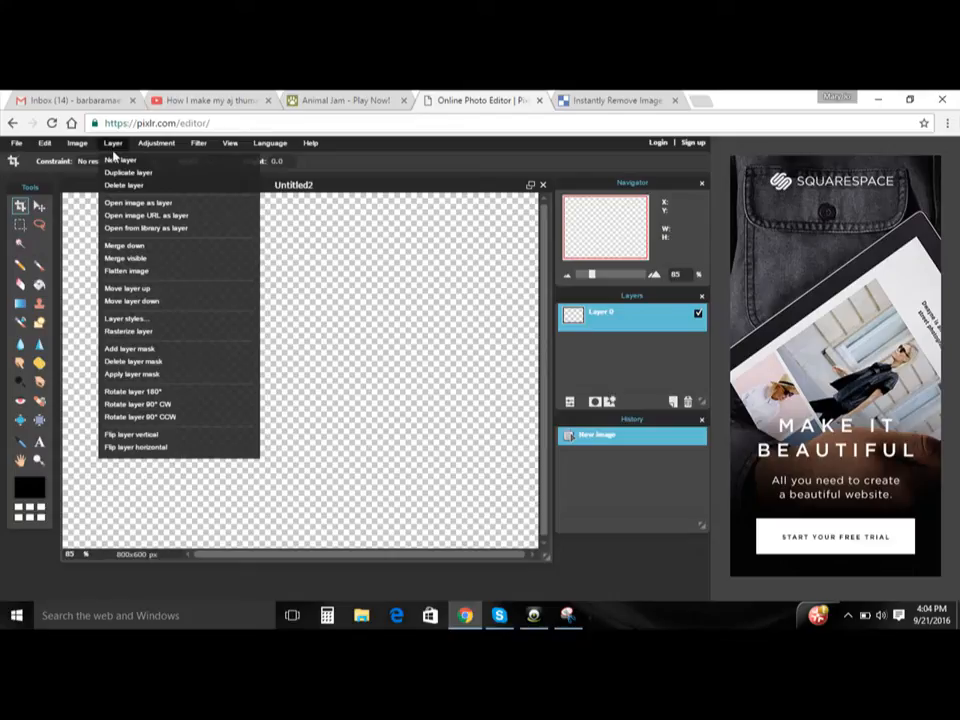
click(139, 205)
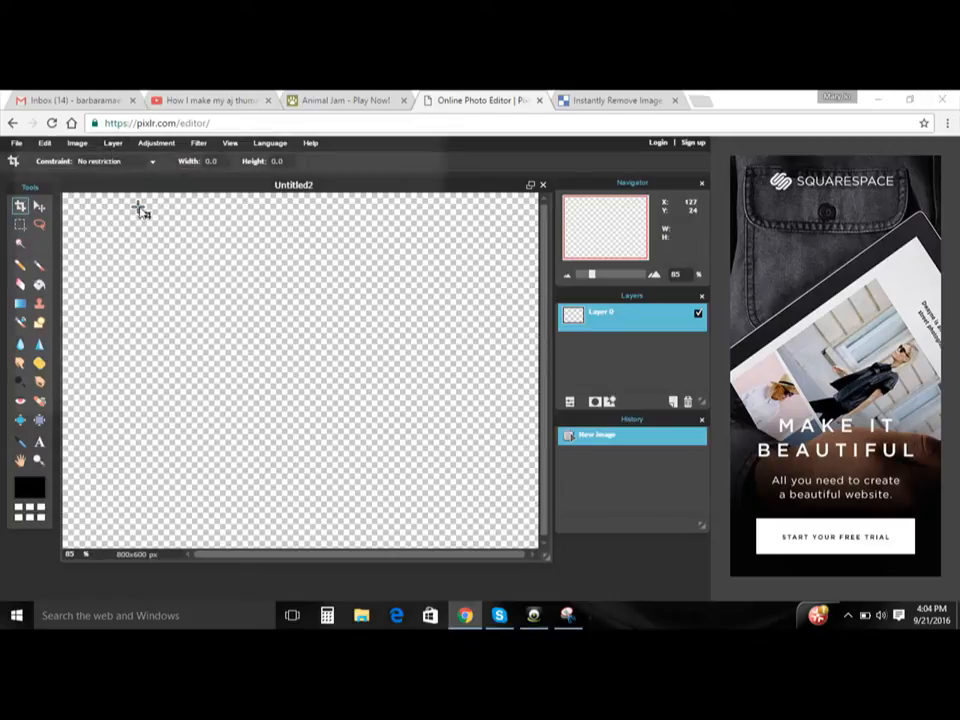
click(311, 322)
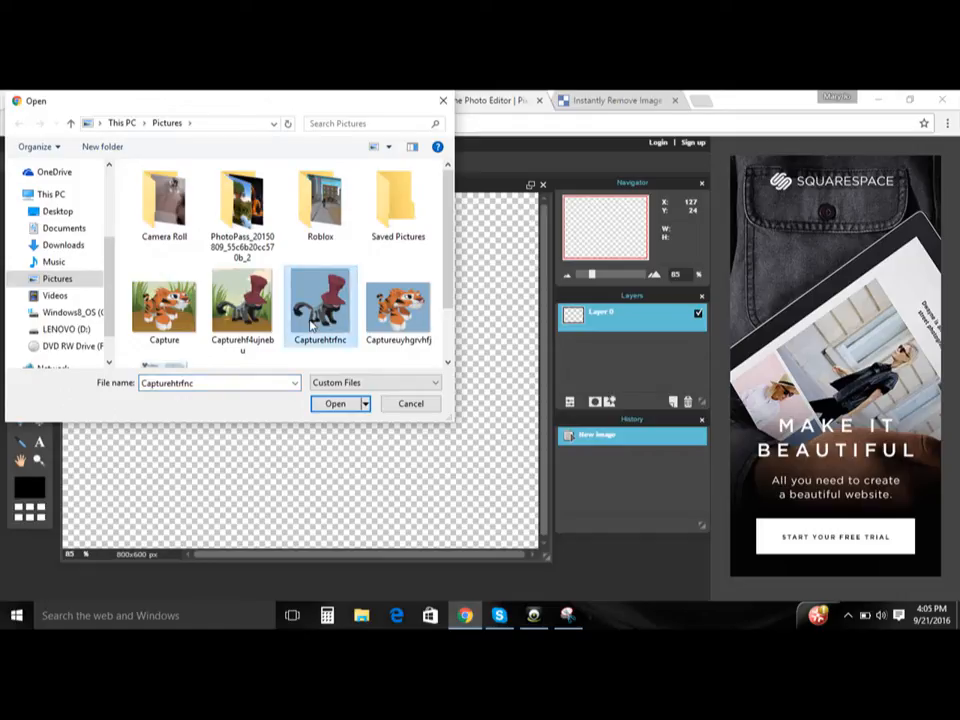
double_click(311, 322)
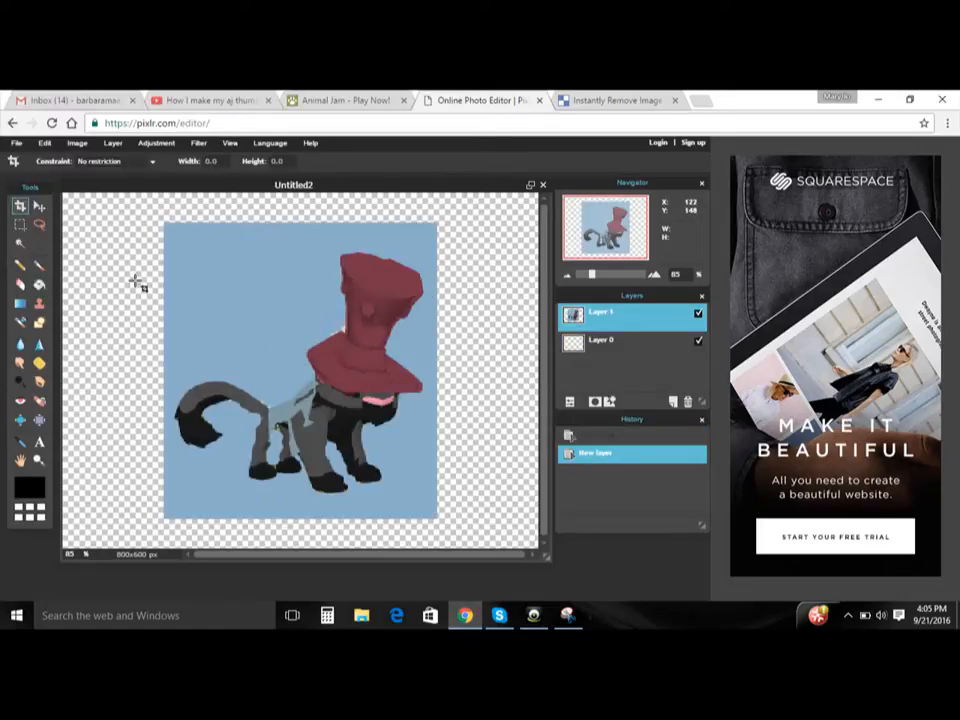
- Select the light blue area around the panther with the Wand tool, delete it and clear the selection
click(18, 245)
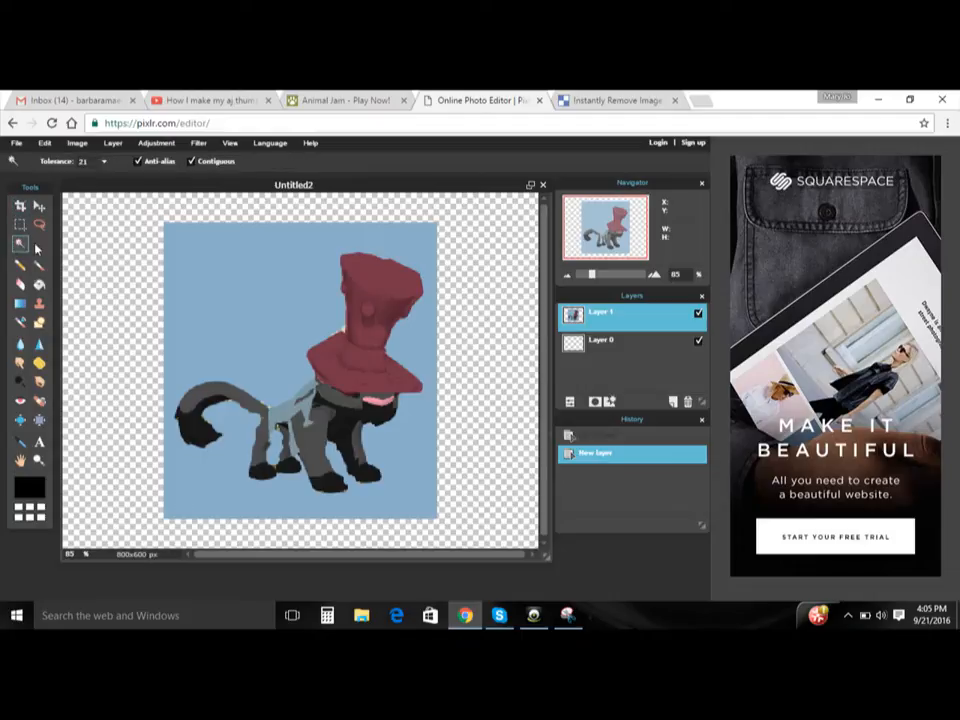
click(197, 253)
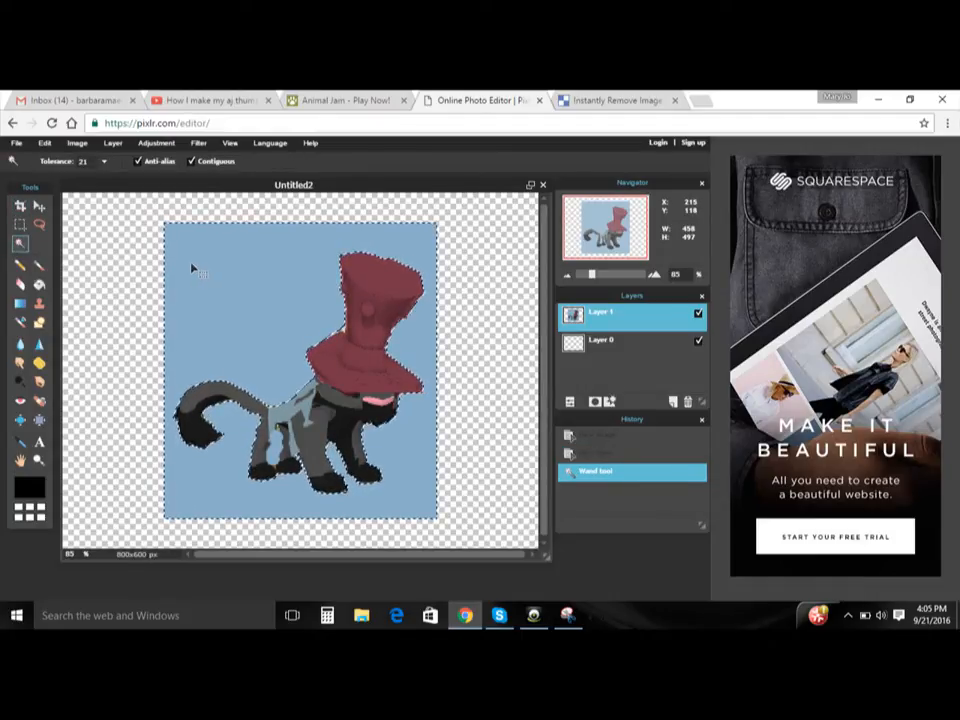
key(Delete)
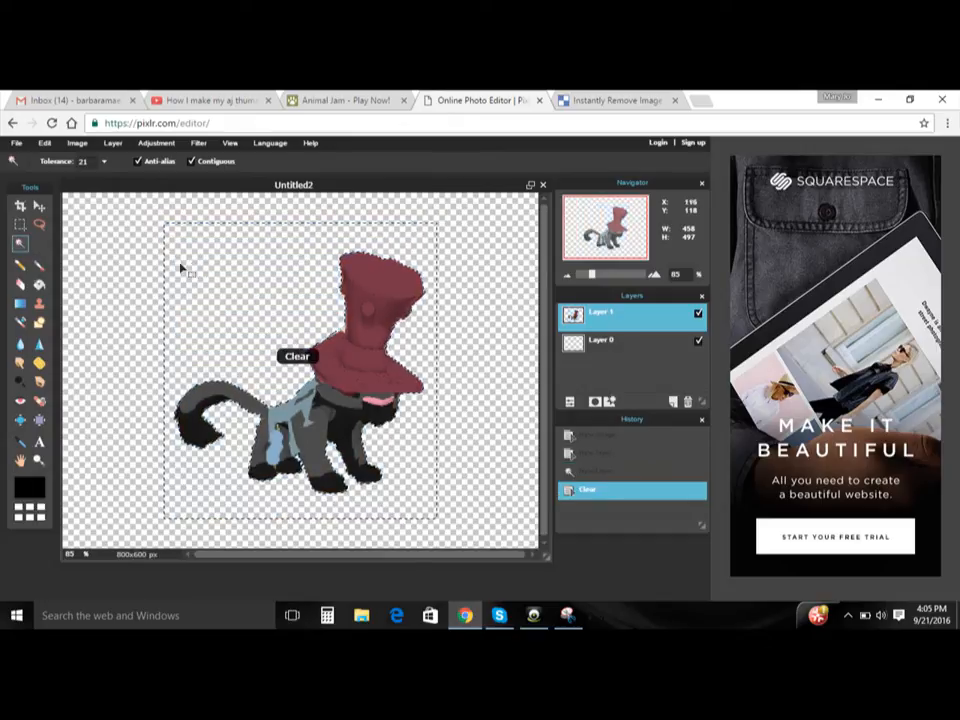
click(108, 285)
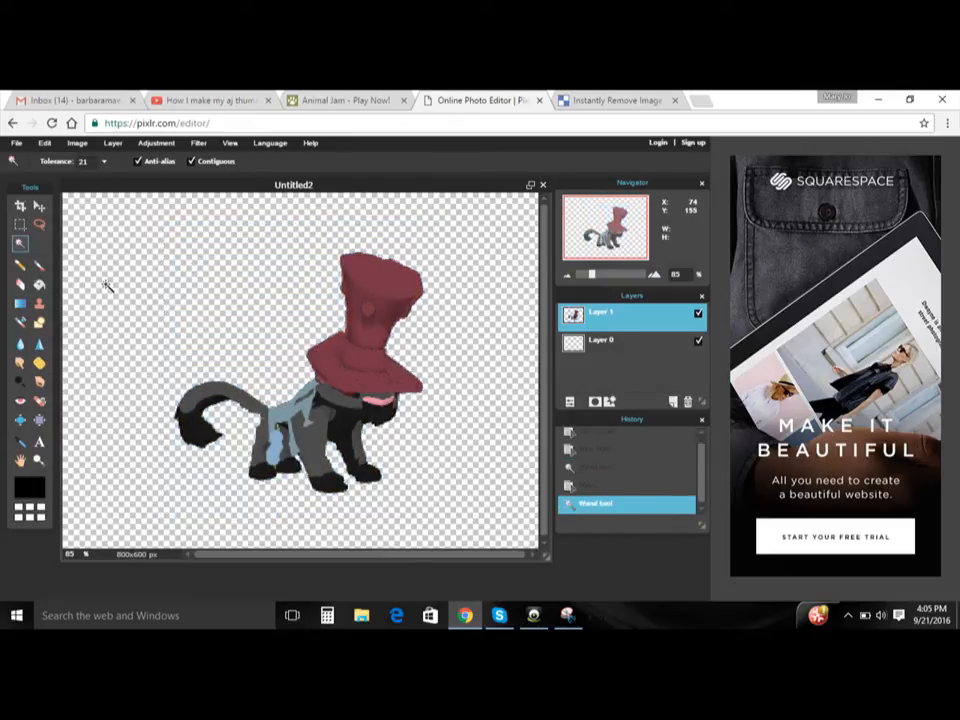
- Save the cut-out panther to the Pictures folder as a full-quality transparent PNG named Untitled23
click(16, 145)
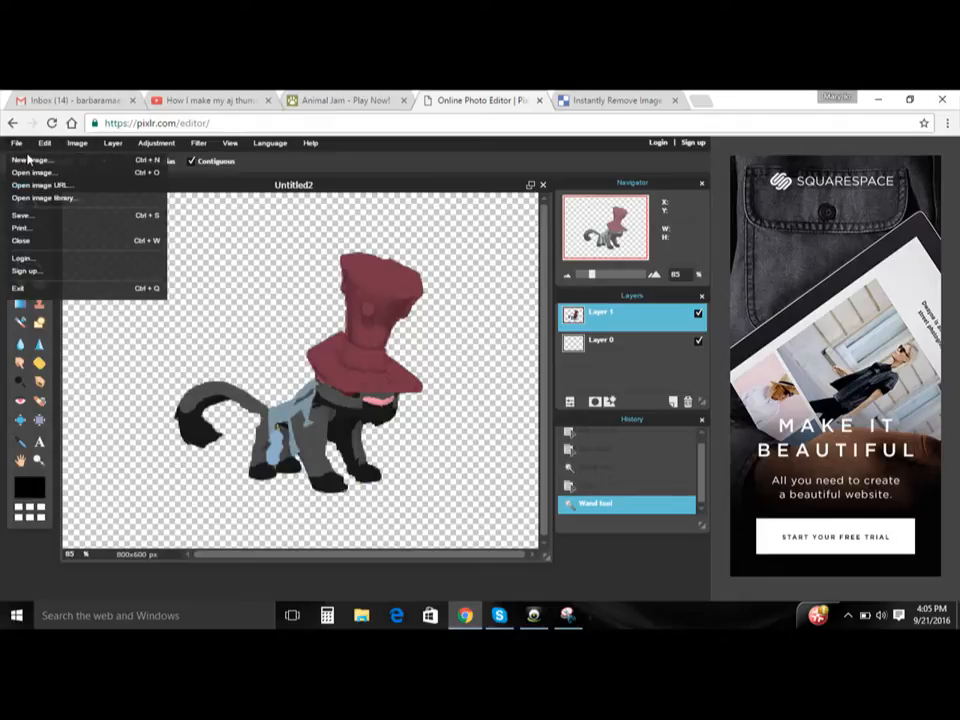
click(40, 222)
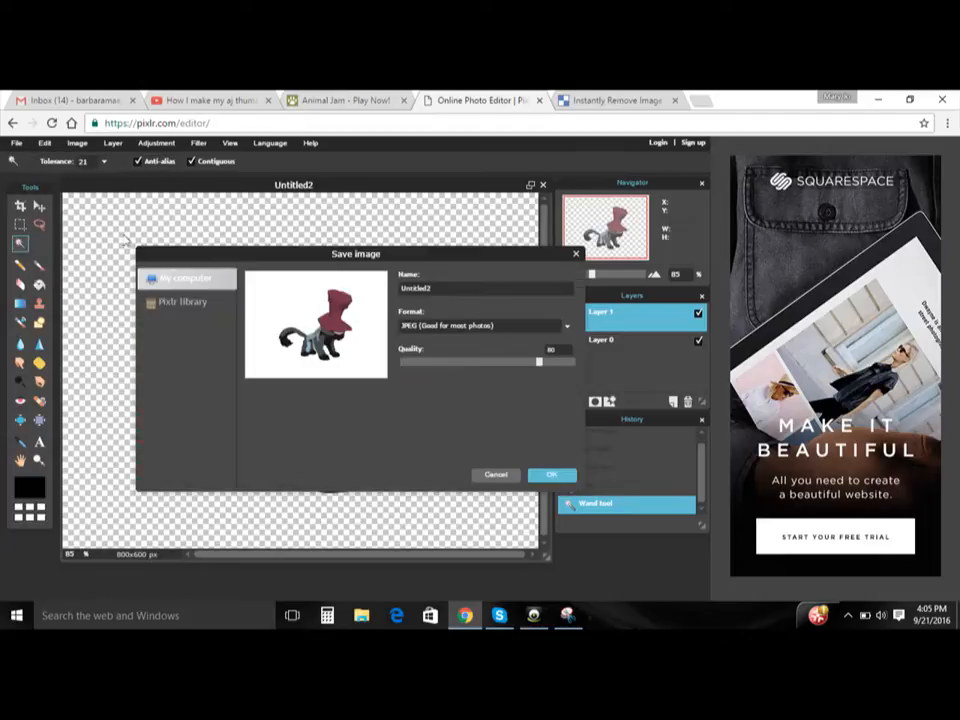
click(432, 327)
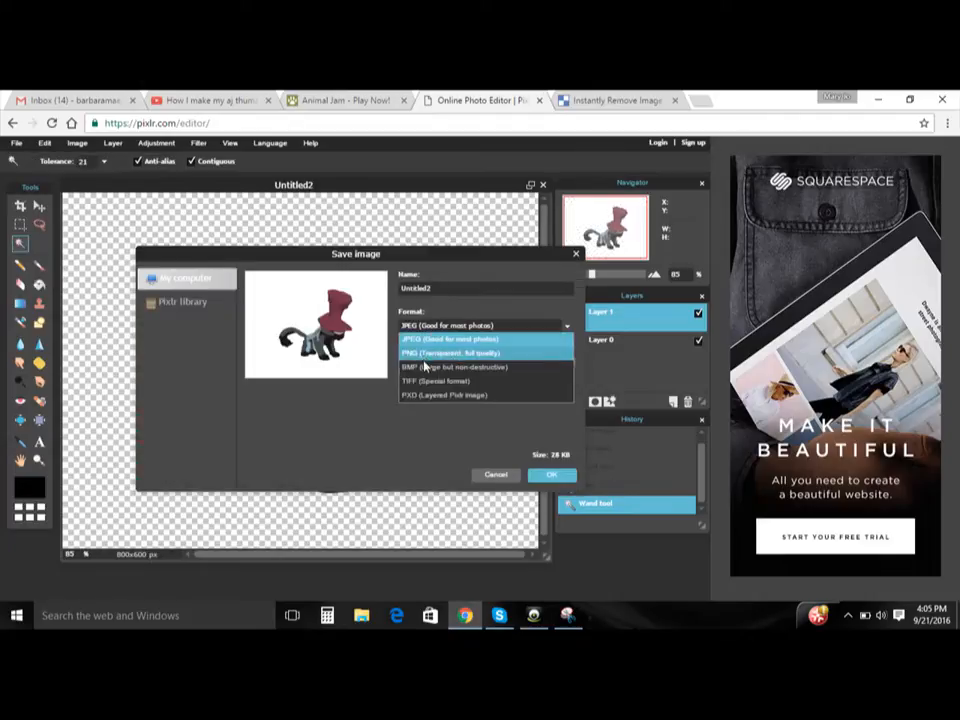
click(422, 354)
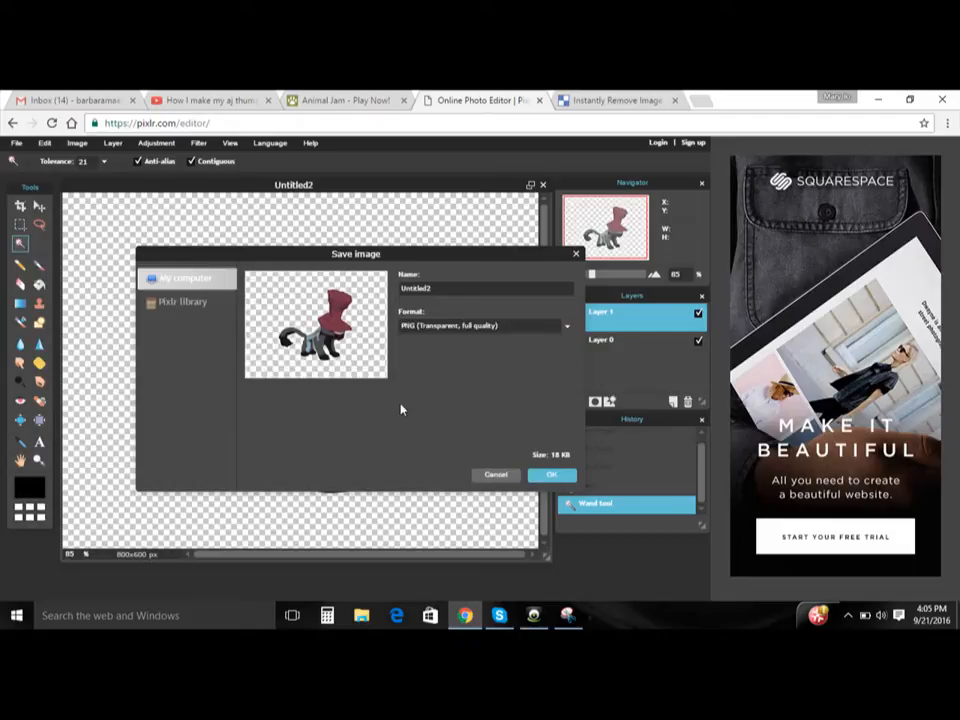
click(548, 476)
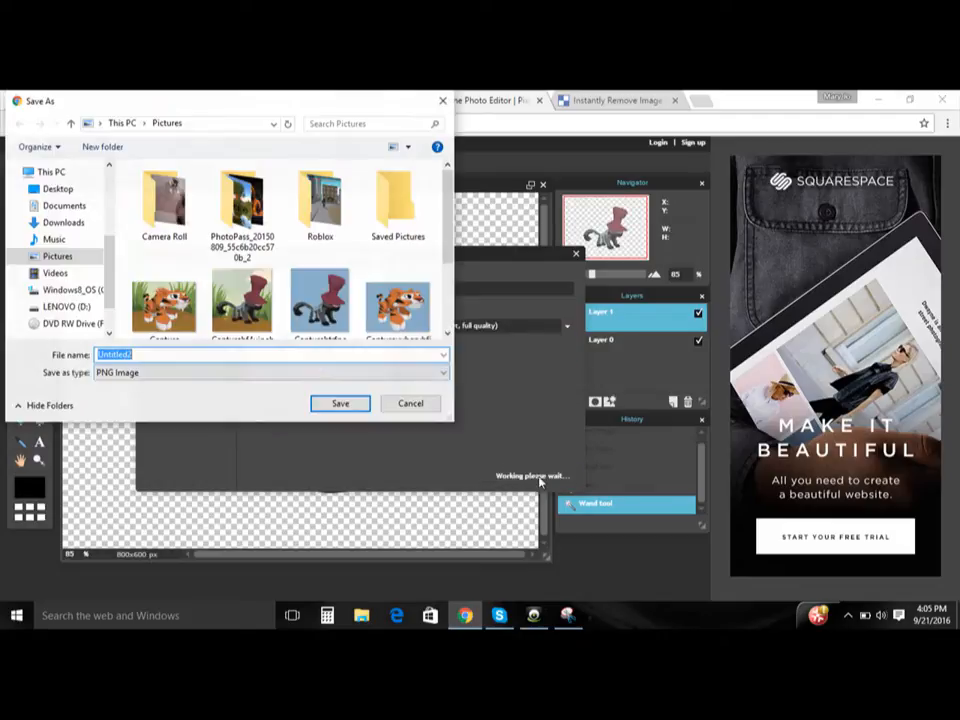
click(303, 360)
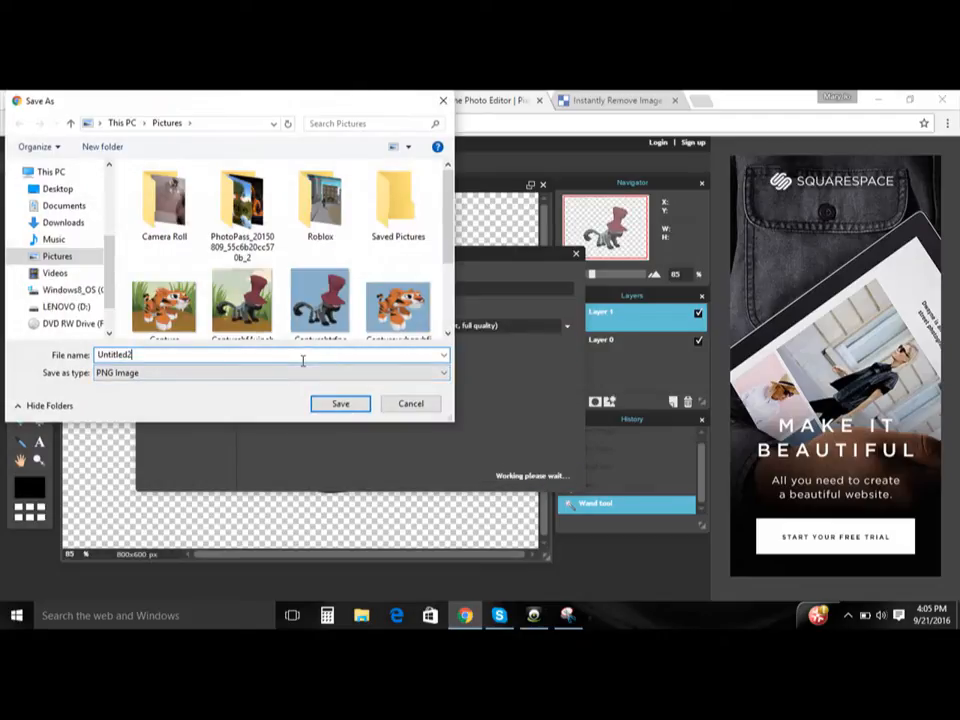
click(325, 403)
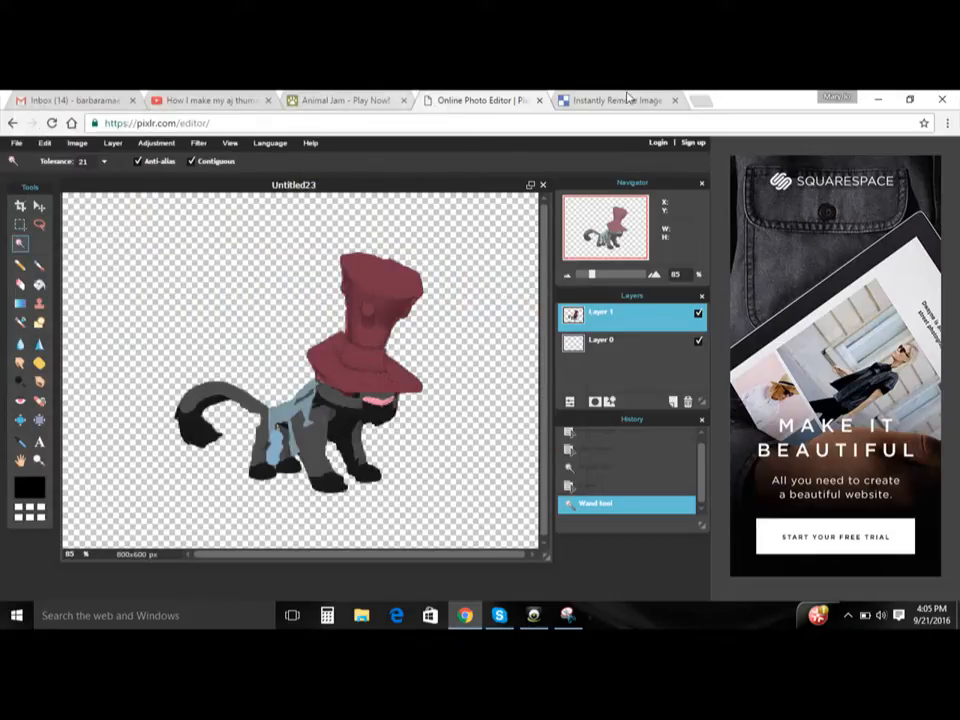
click(704, 101)
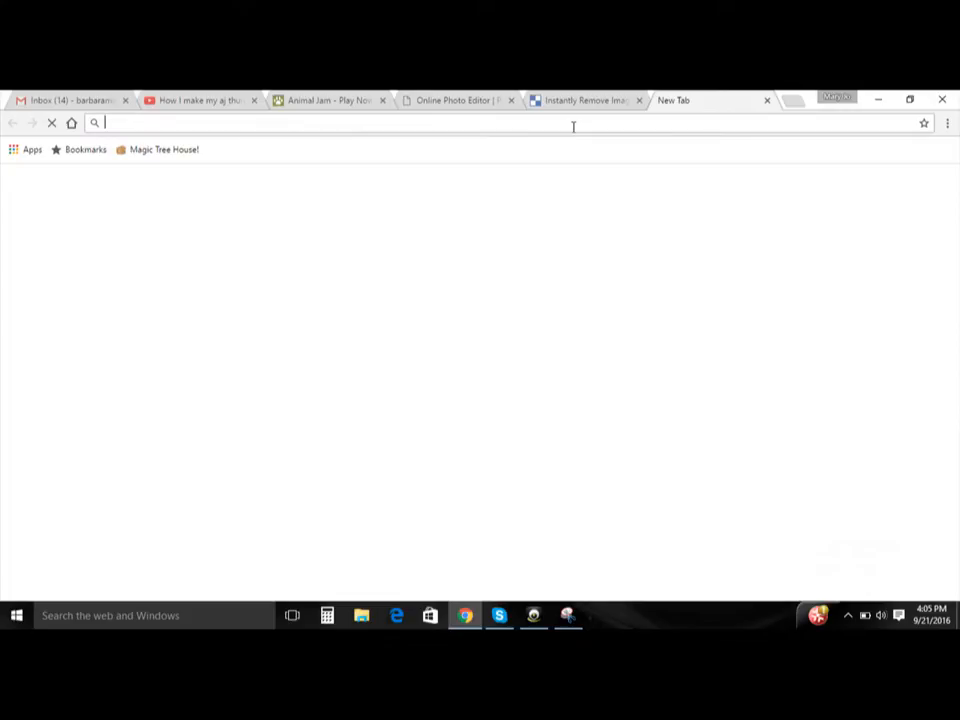
text(ww.)
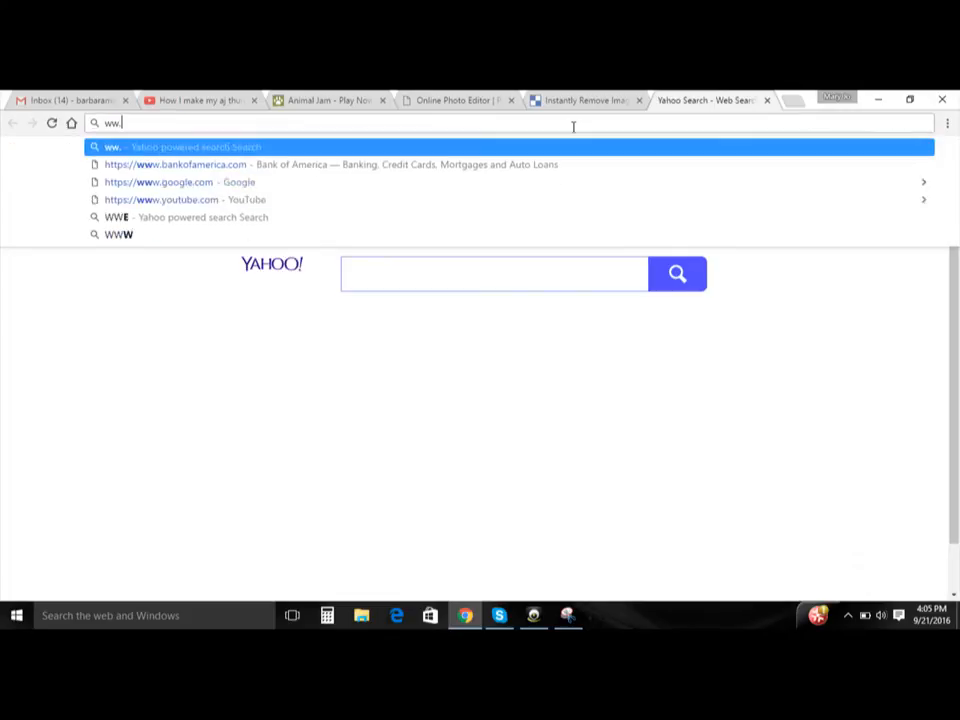
text(w.p)
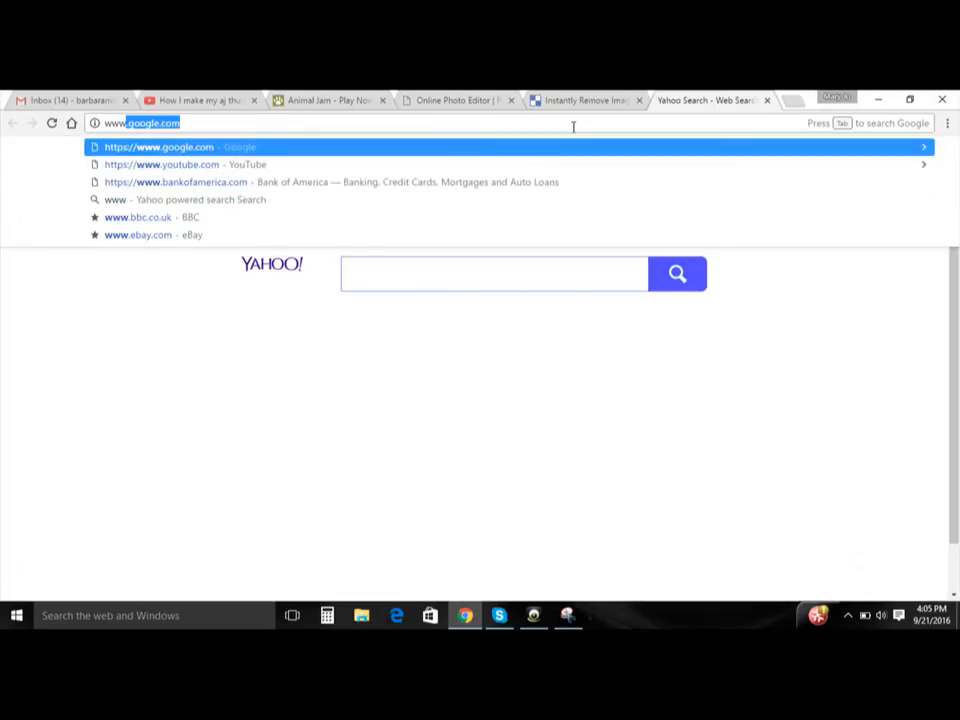
text(i)
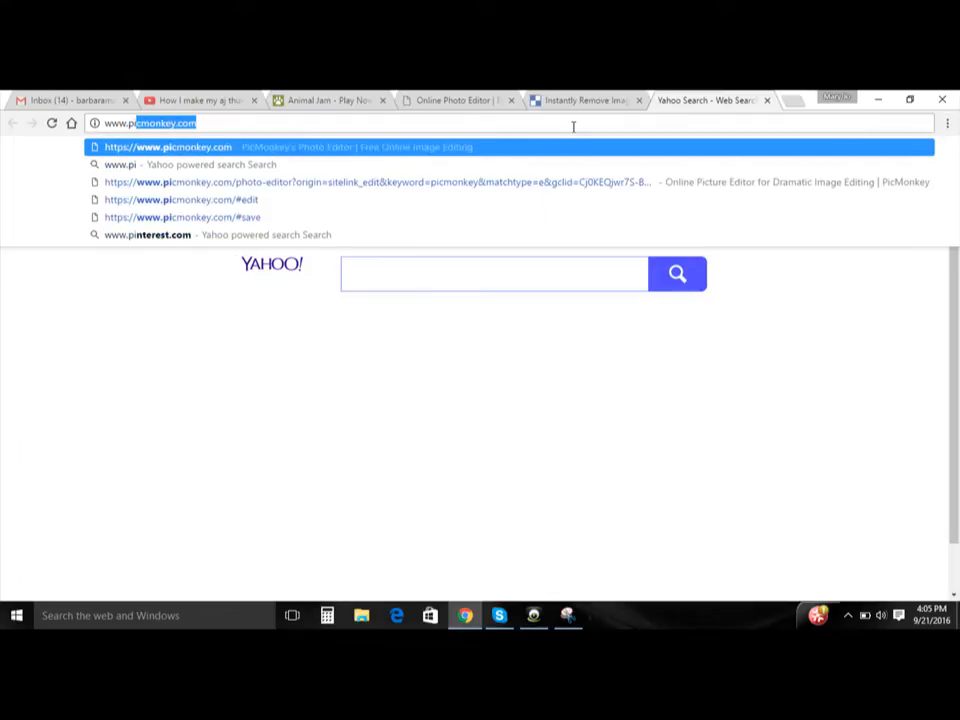
key(Return)
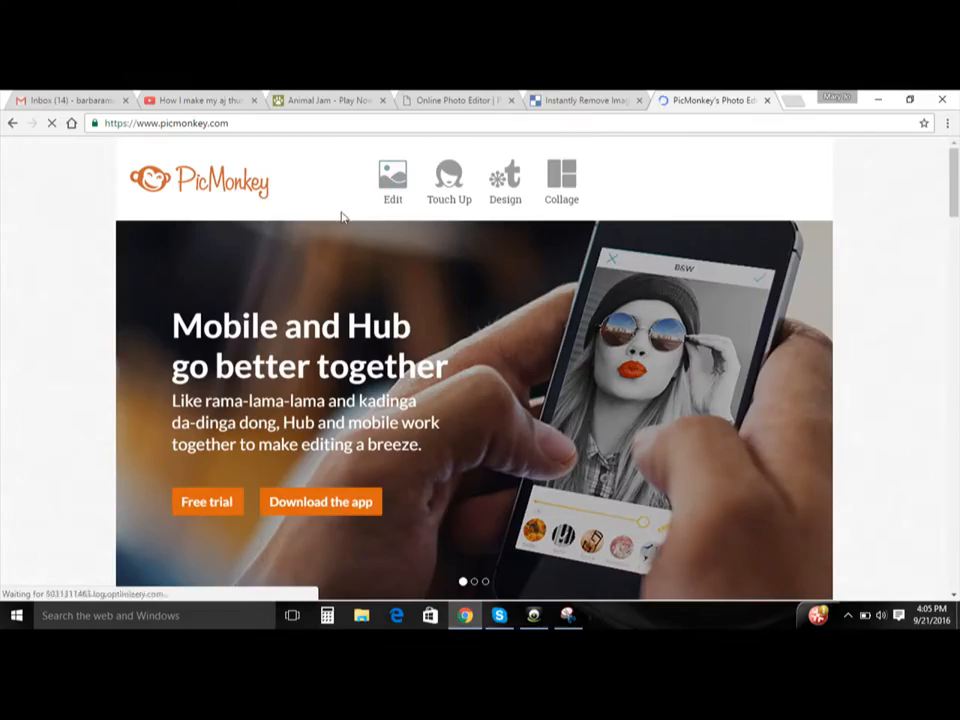
- Open the saved transparent panther PNG from the Pictures folder in PicMonkey's photo editor
click(390, 198)
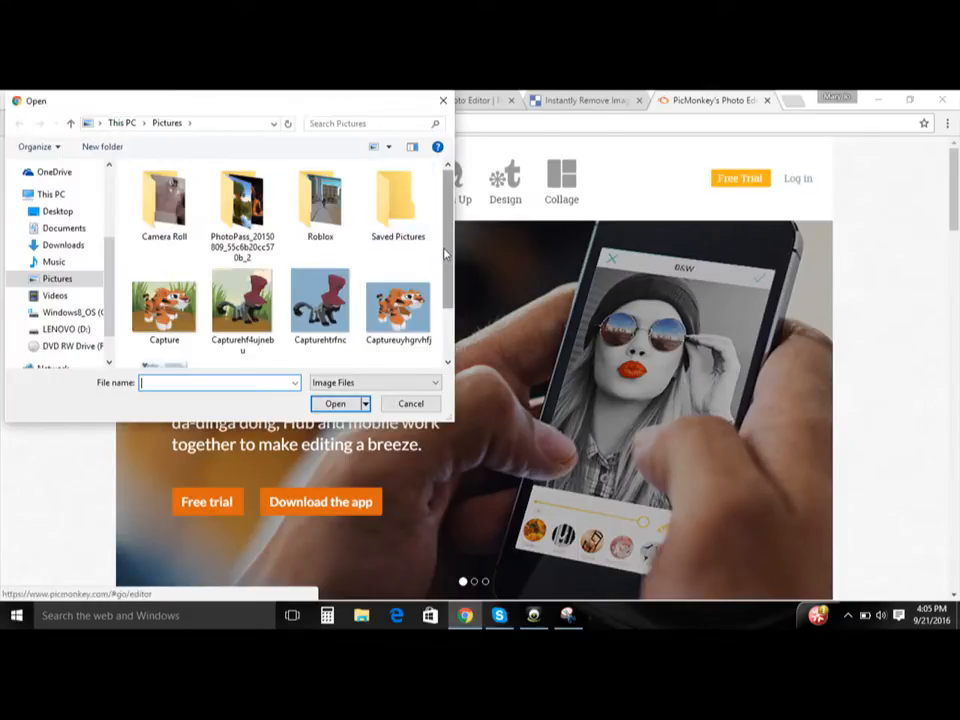
drag(441, 257, 443, 302)
double_click(320, 318)
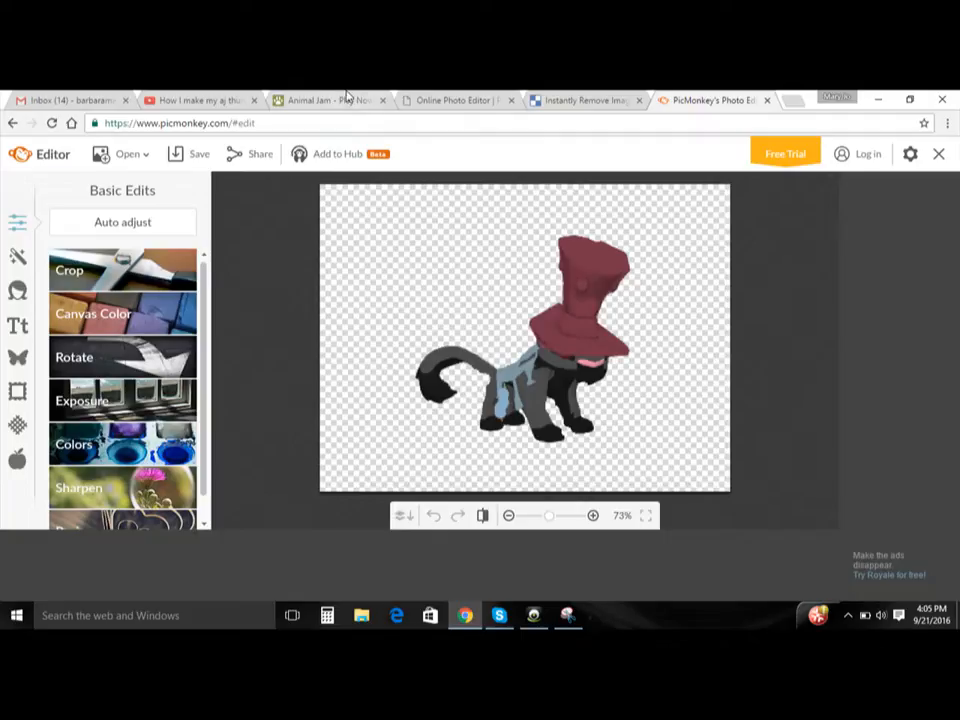
- Switch to Animal Jam, dismiss the inactivity prompt and close the clothes window and the rules notice
click(340, 100)
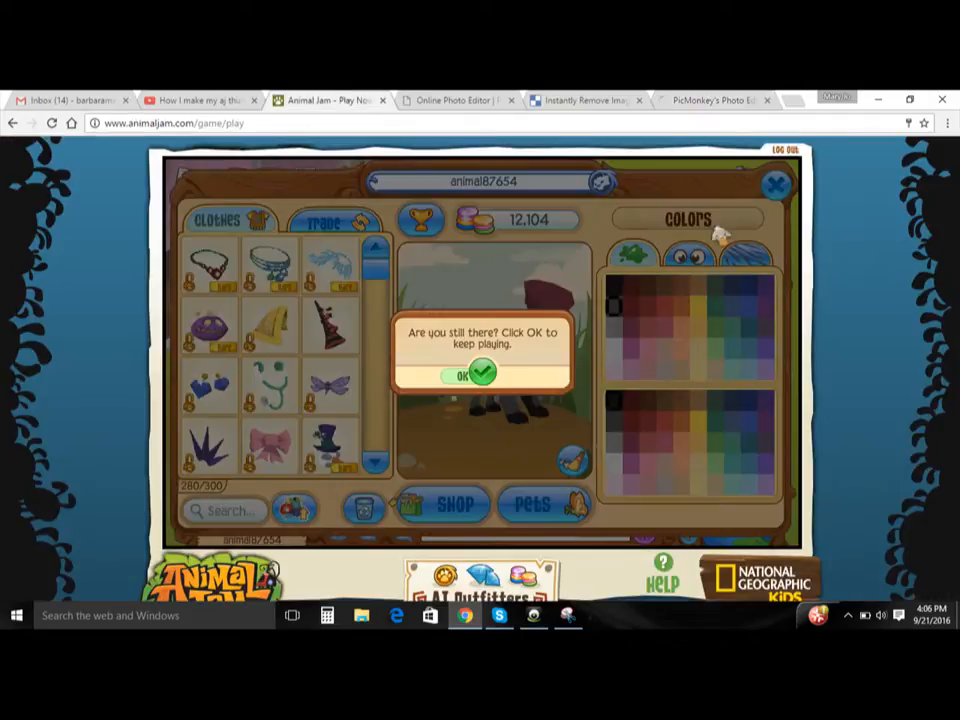
click(478, 372)
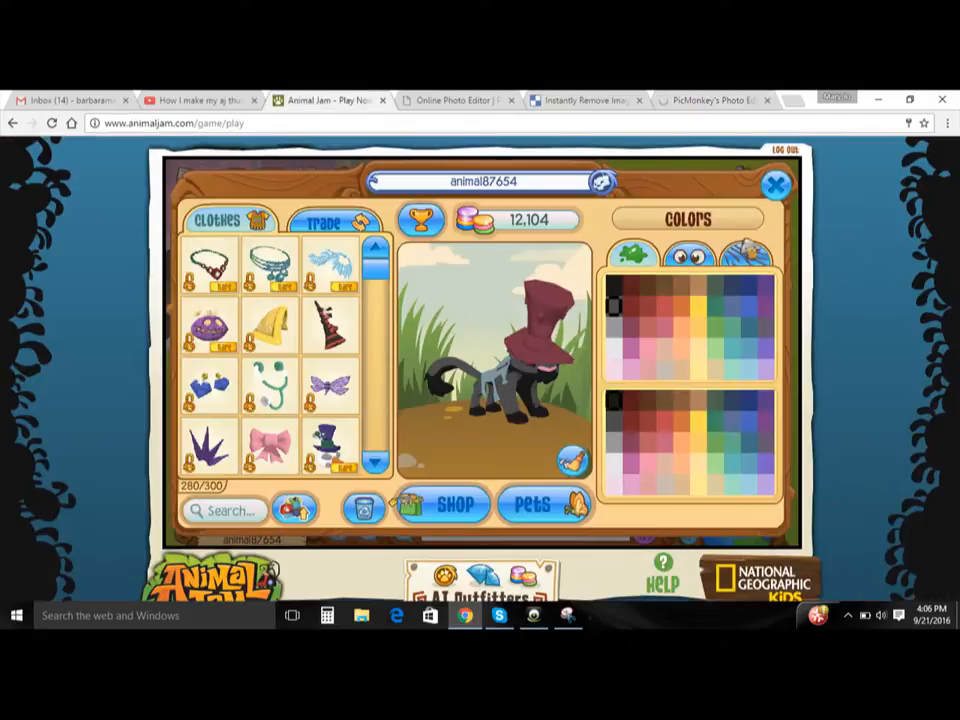
click(775, 184)
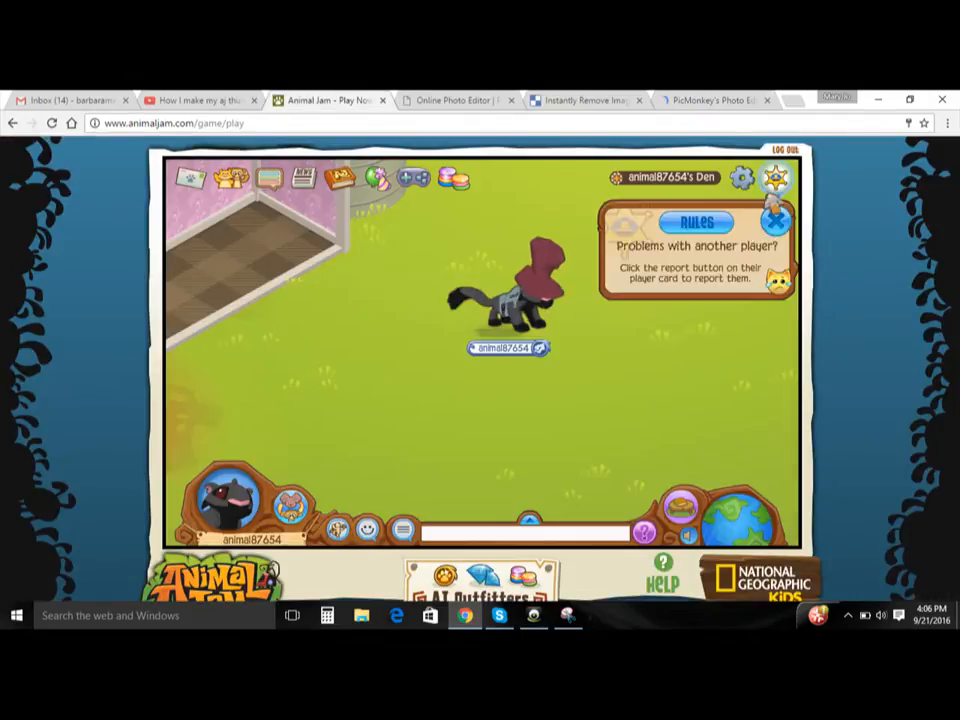
click(775, 219)
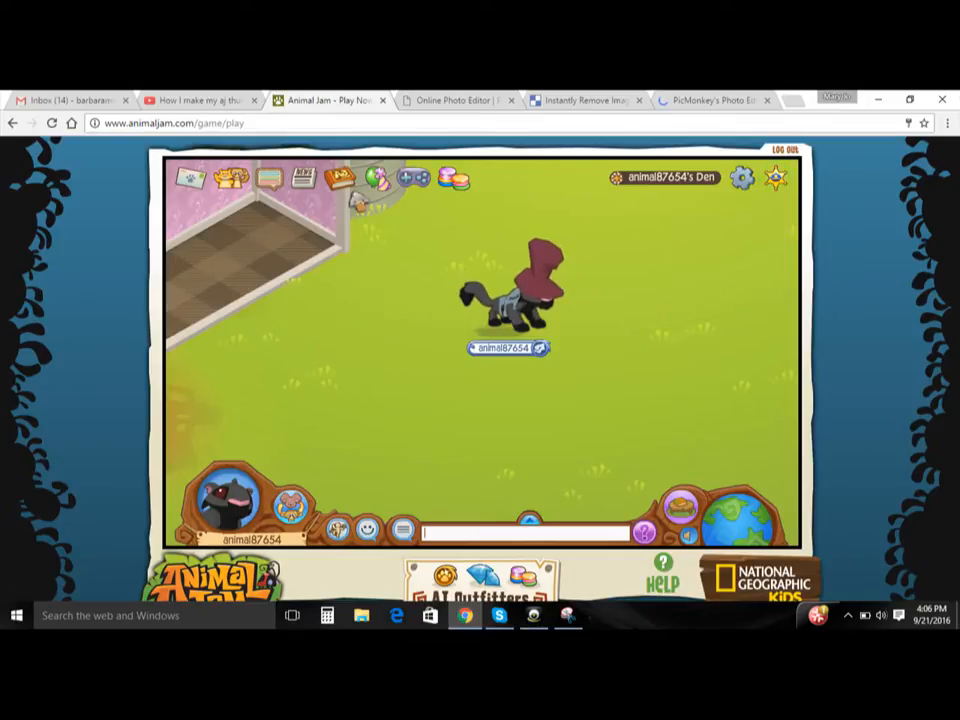
- Browse the trade list of the first online buddy and close that player's card
click(230, 179)
click(287, 266)
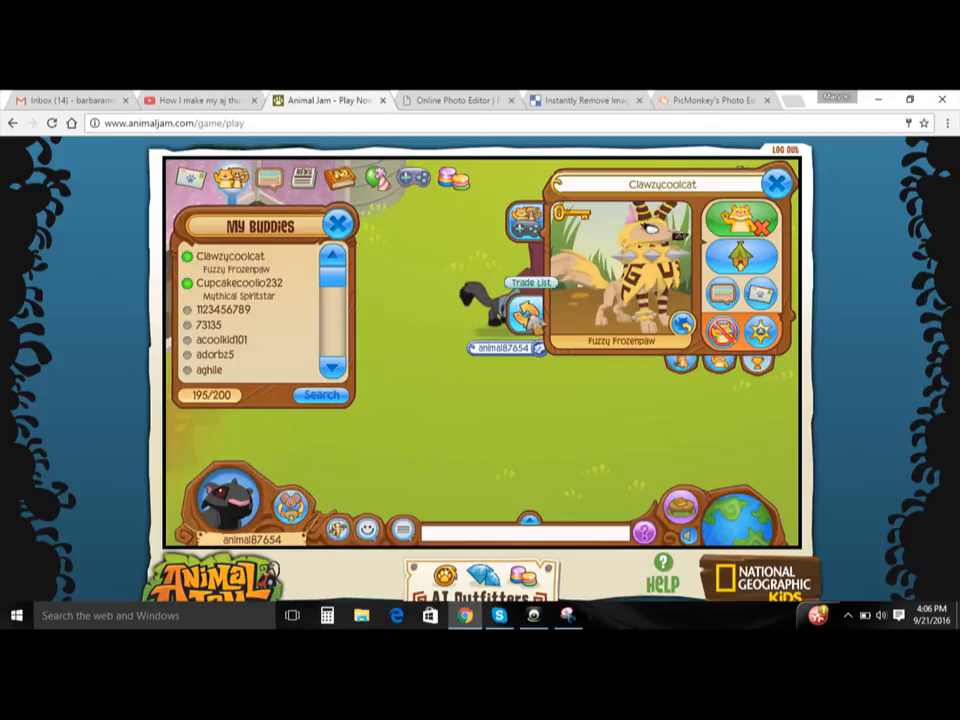
click(530, 314)
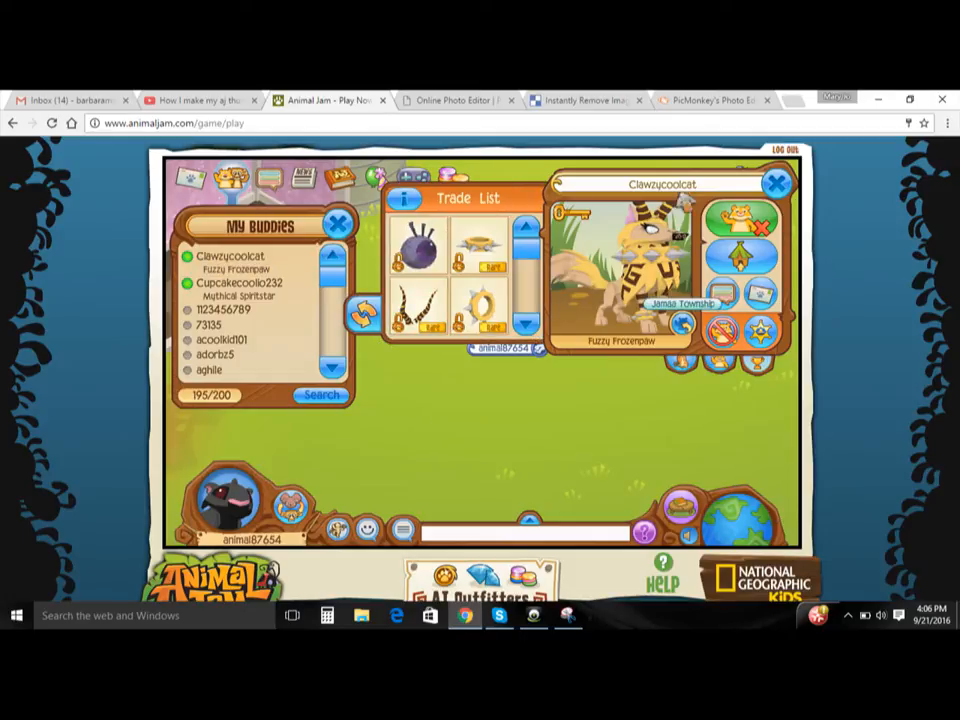
click(530, 318)
click(530, 318)
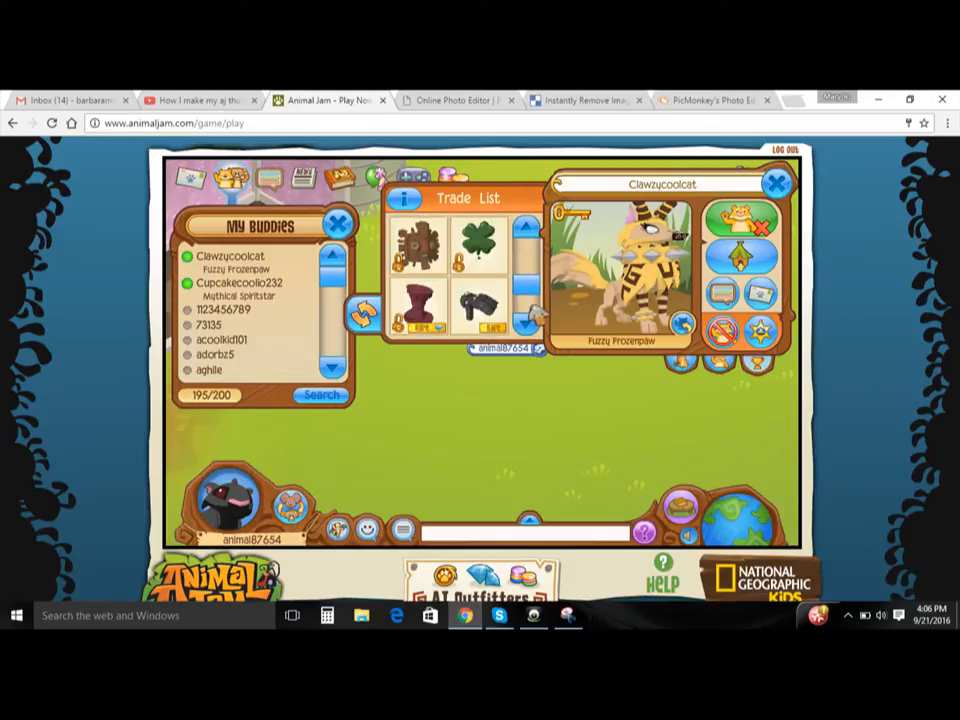
click(530, 318)
click(777, 184)
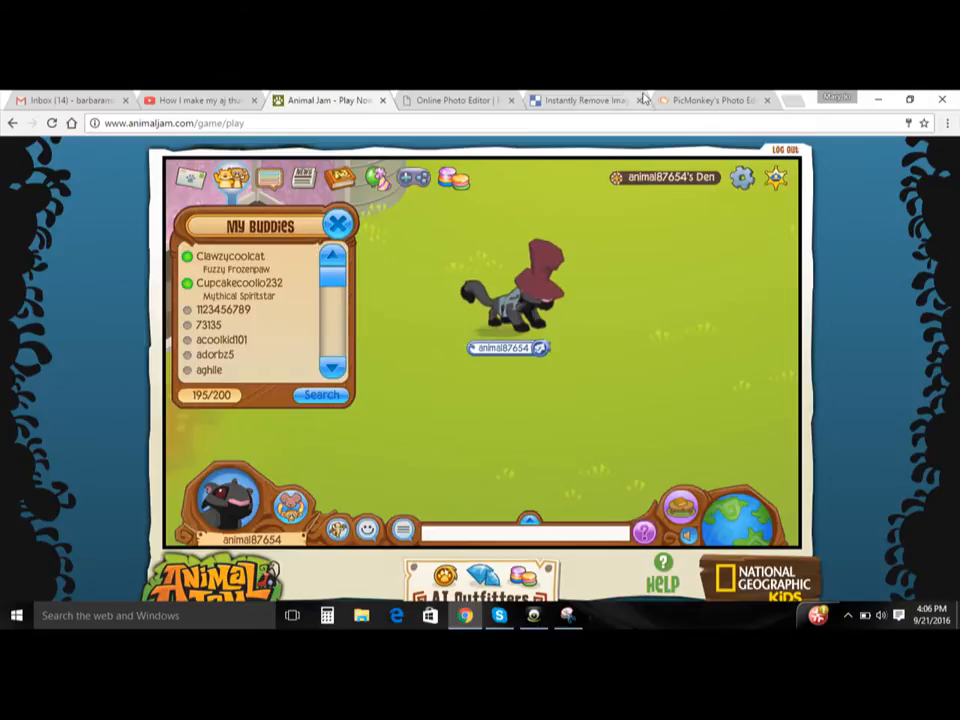
- Return to the PicMonkey editor and check which sources an image can be opened from
click(652, 99)
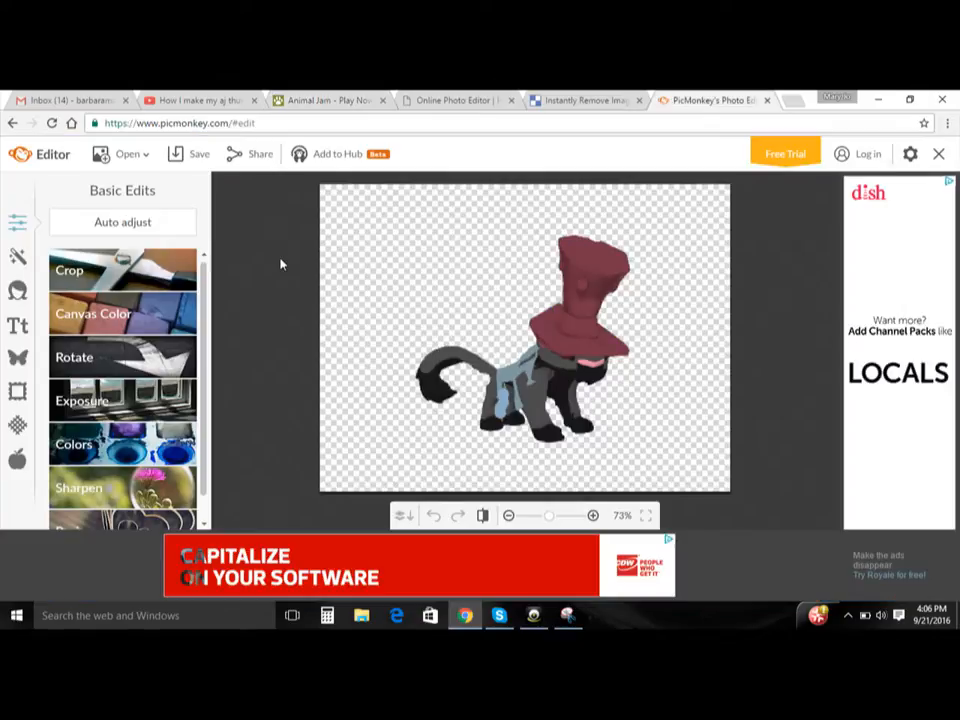
click(125, 157)
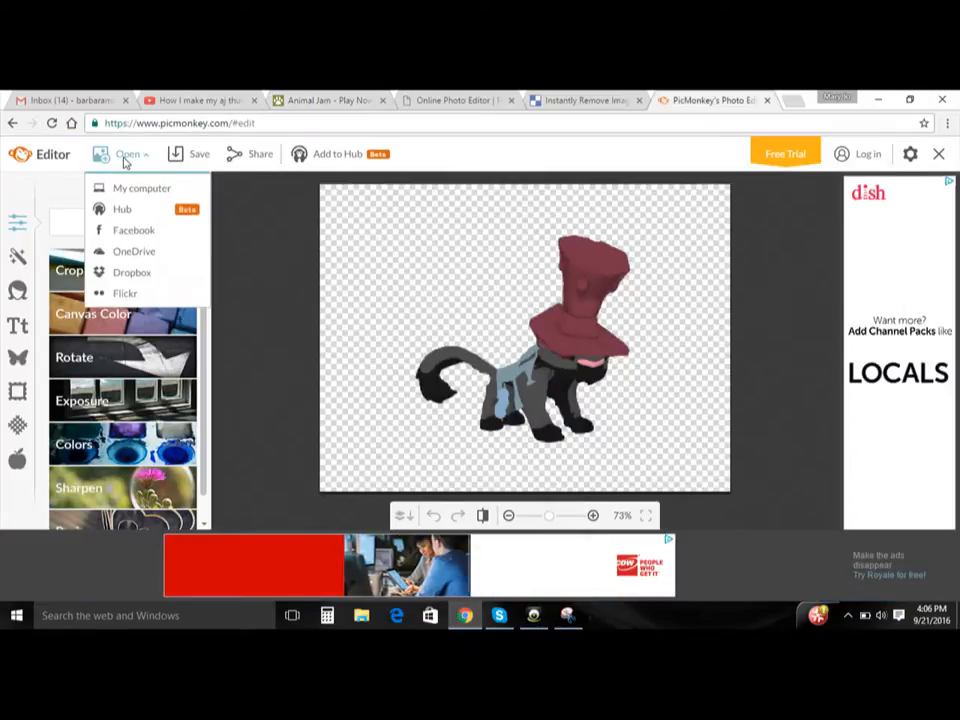
click(348, 235)
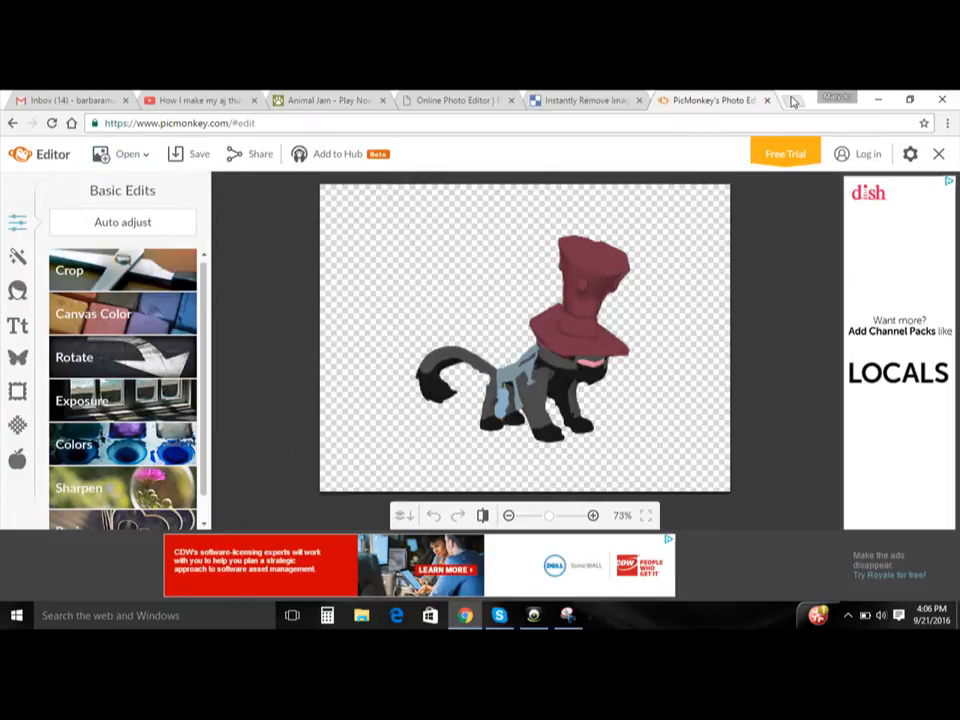
- Open Google in a new browser tab and show the image results for "animal jam backgrounds"
click(792, 101)
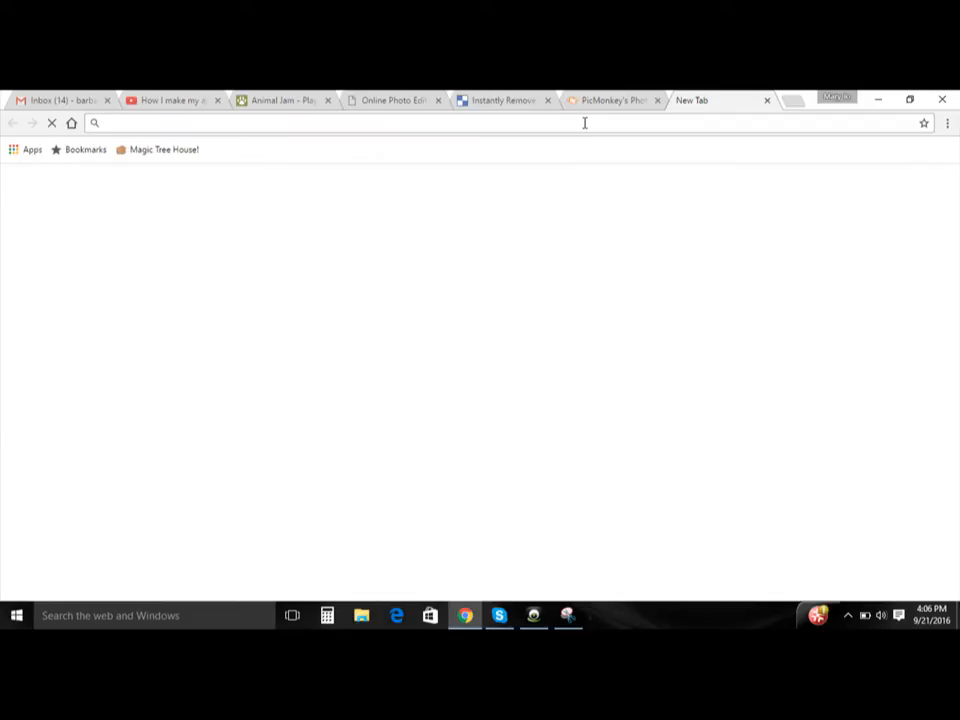
text(goo)
key(Return)
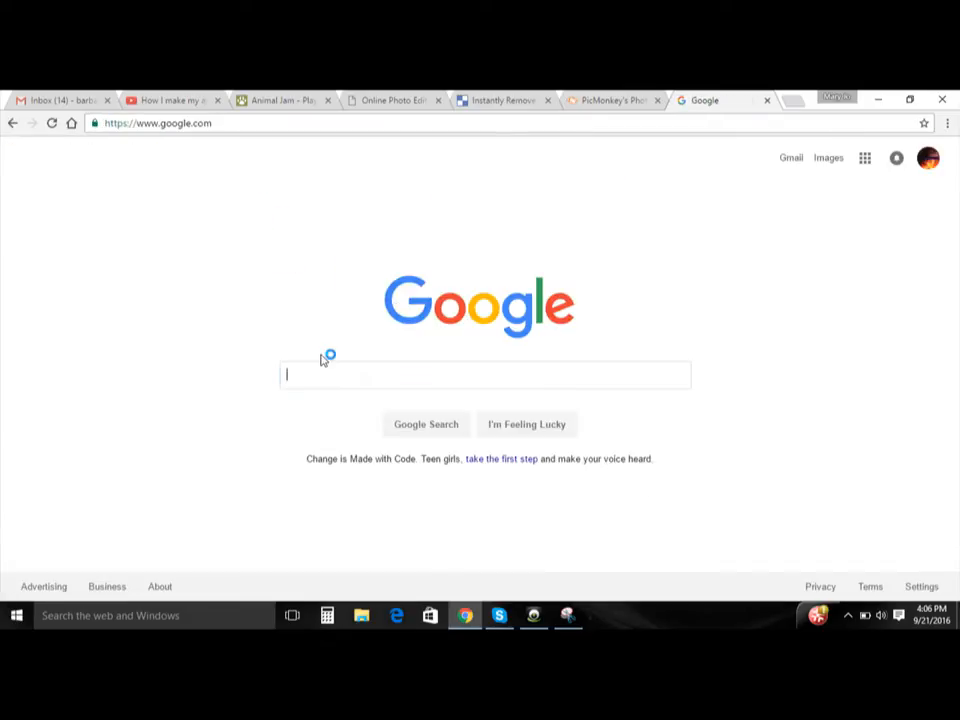
text(animal jam)
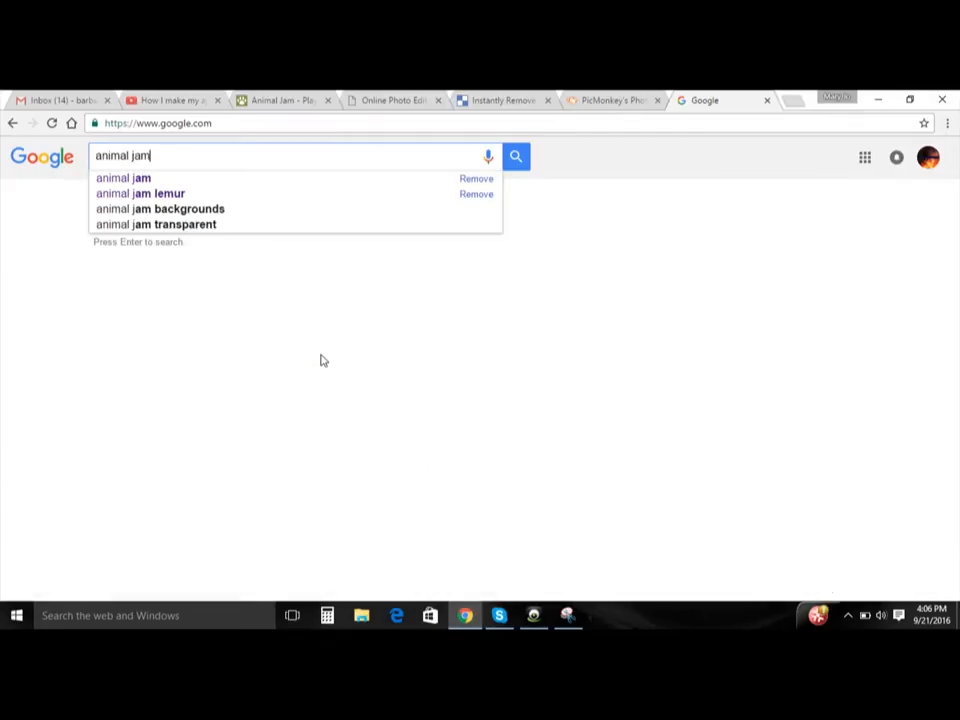
text( bac)
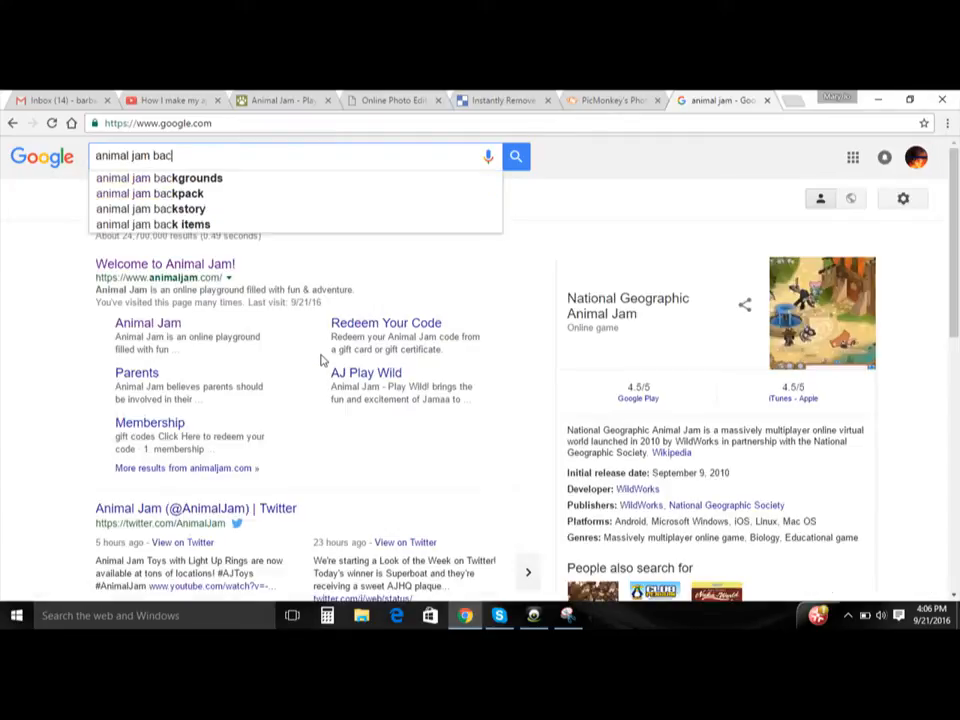
text(kgro)
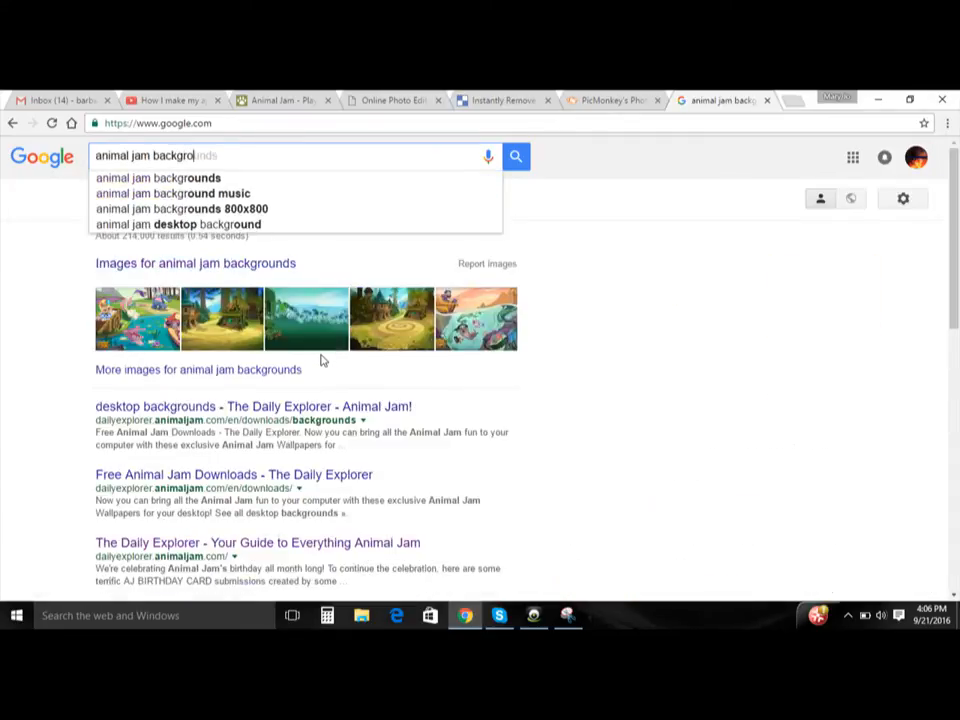
text(unds)
key(Return)
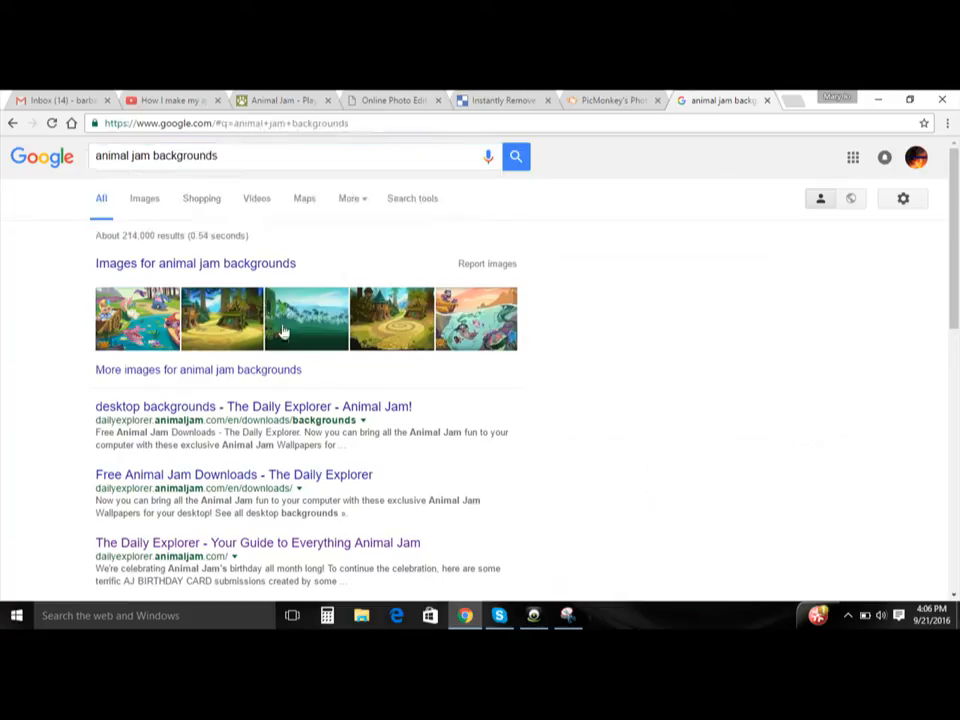
click(145, 215)
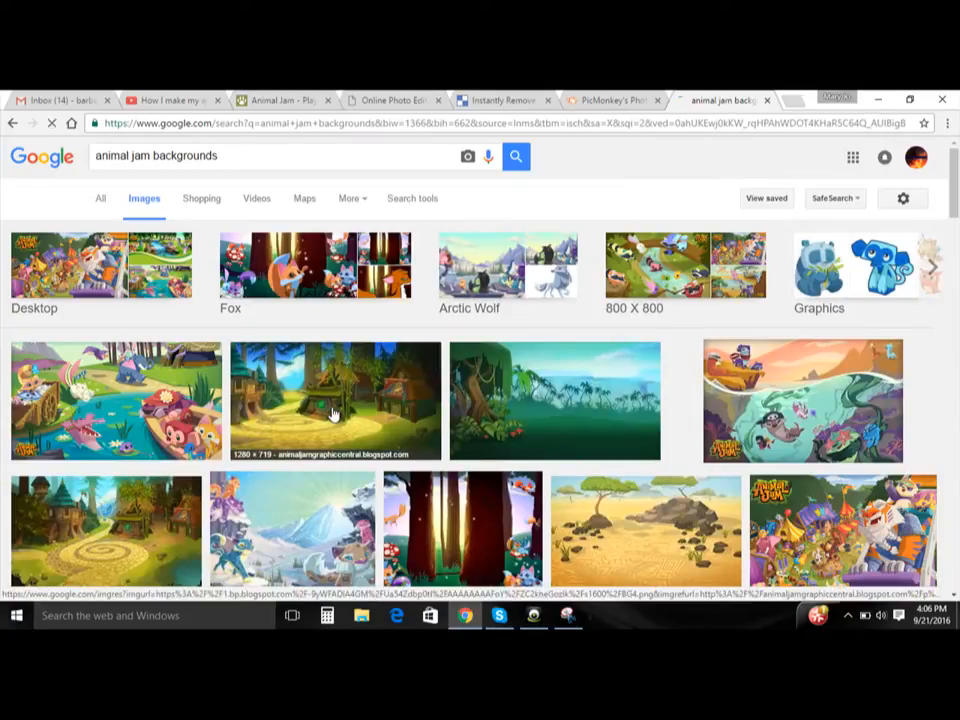
- Preview the allhdwallpapers.com picture of the spiral stone path village and save it as Animal-Jam-1.jpg
click(113, 576)
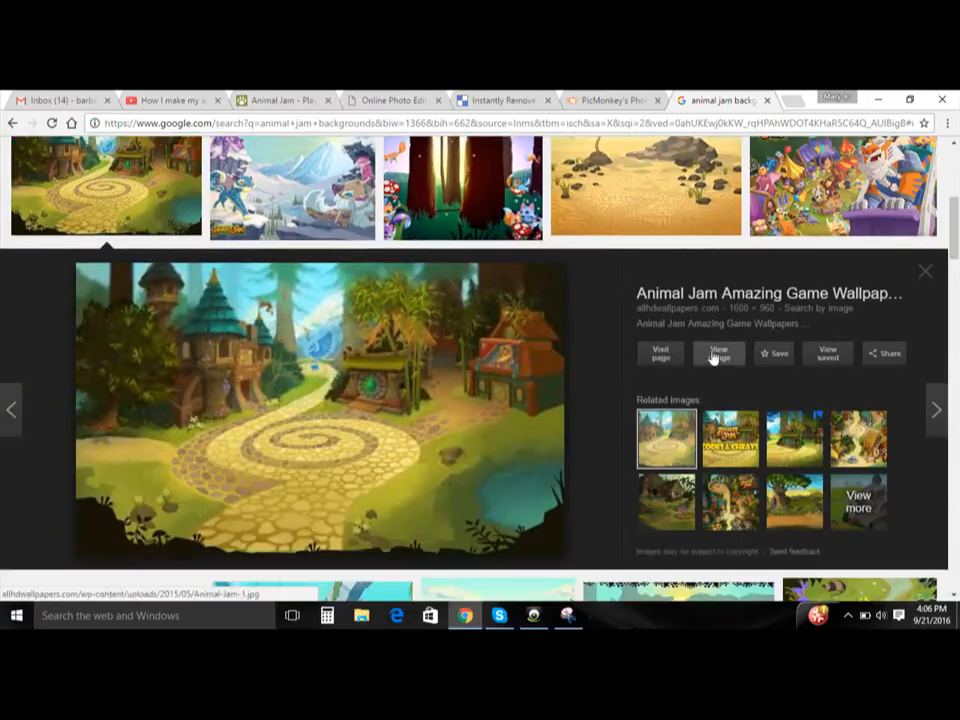
right_click(492, 362)
click(528, 494)
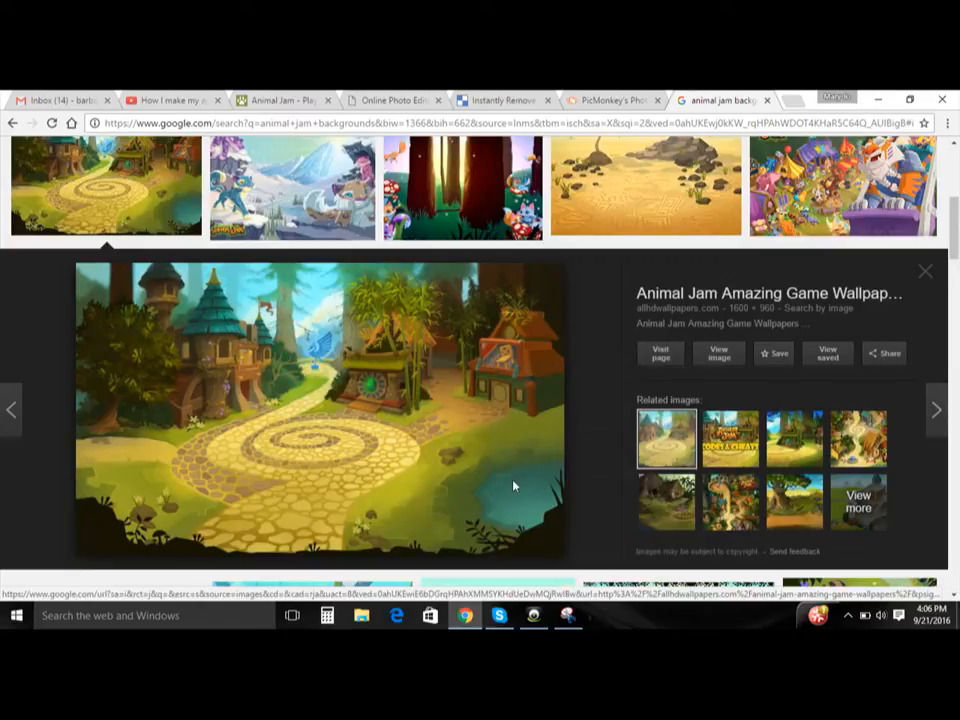
click(334, 403)
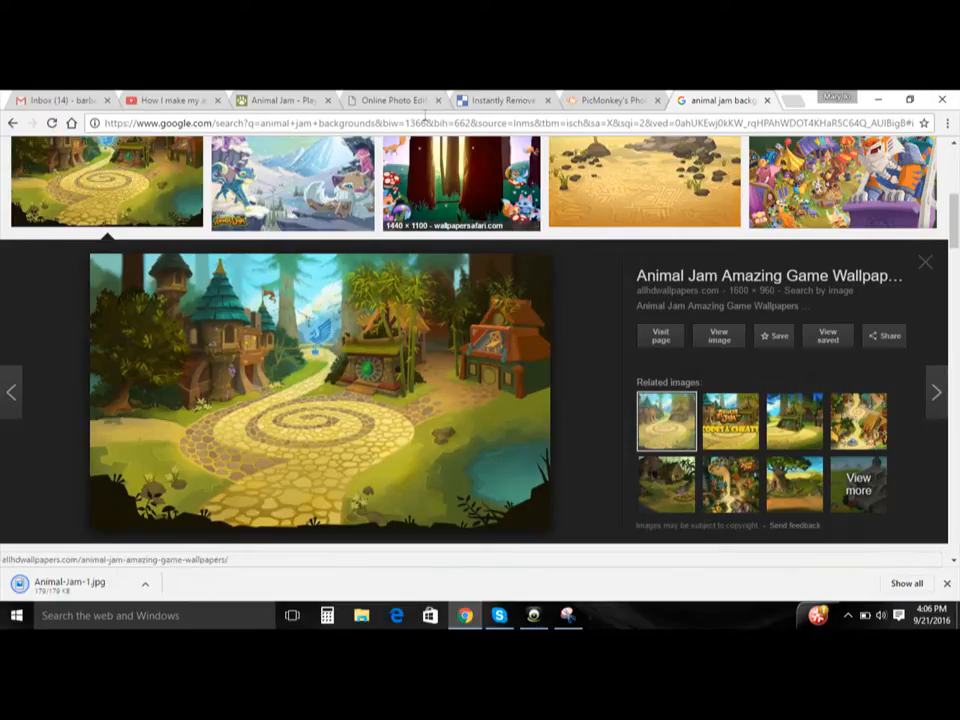
- Switch to the PicMonkey editor and open the Animal-Jam-1 picture from the Documents folder as the base image
click(612, 100)
click(121, 160)
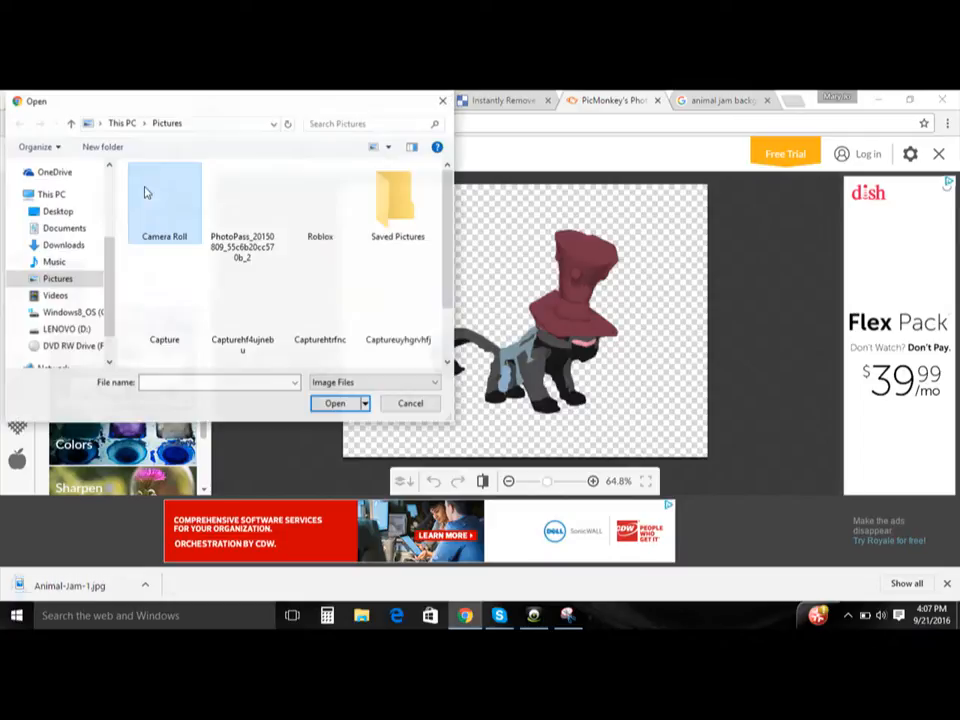
drag(447, 244, 443, 321)
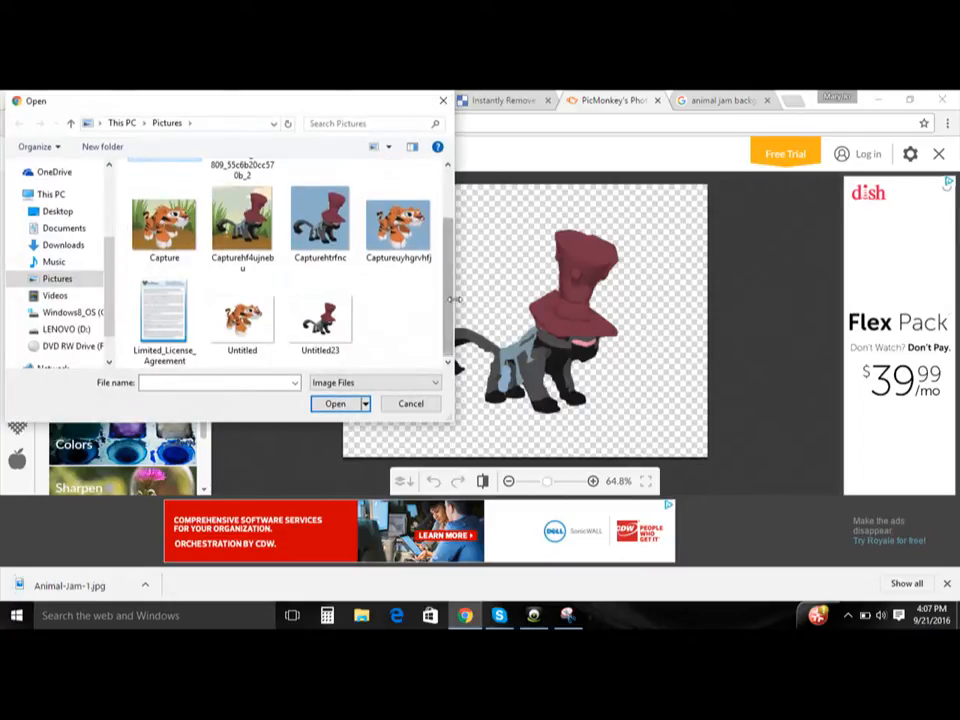
drag(453, 264, 456, 216)
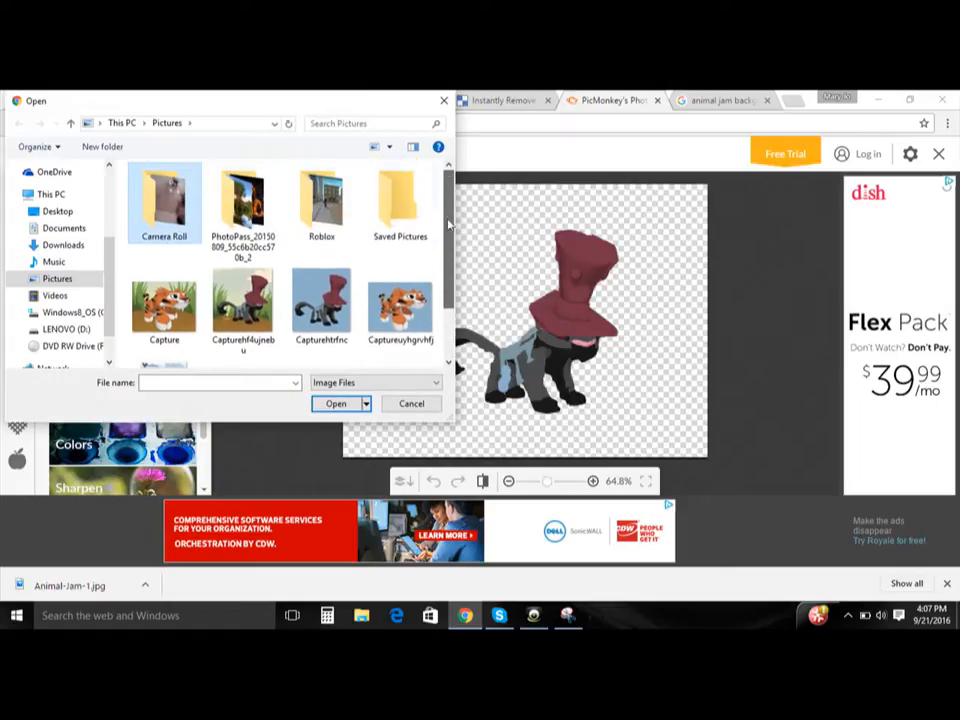
click(55, 262)
click(72, 282)
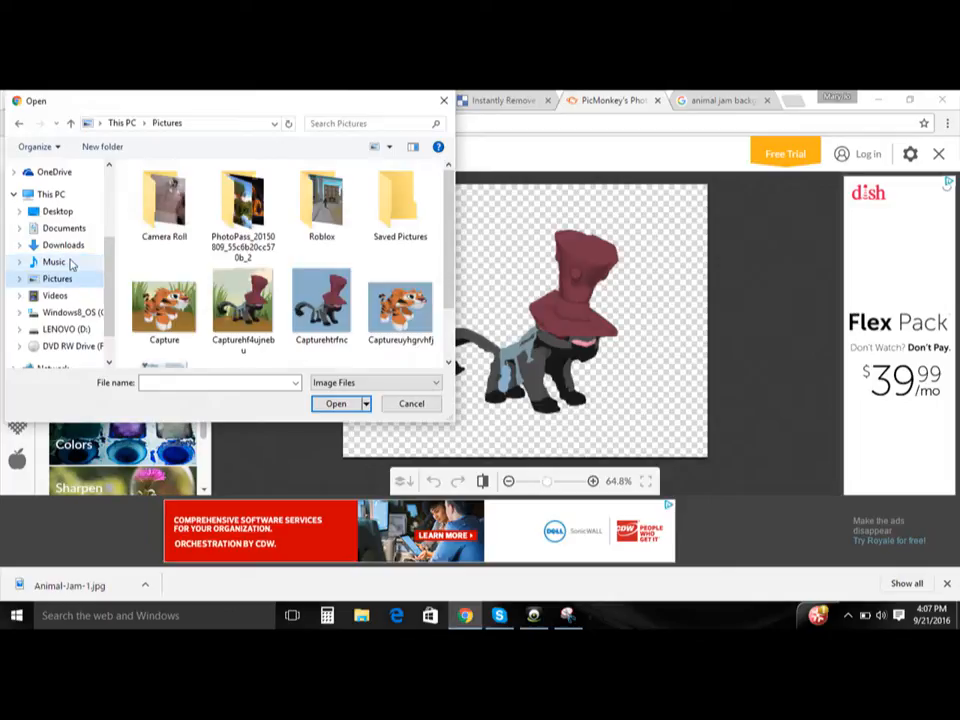
click(68, 229)
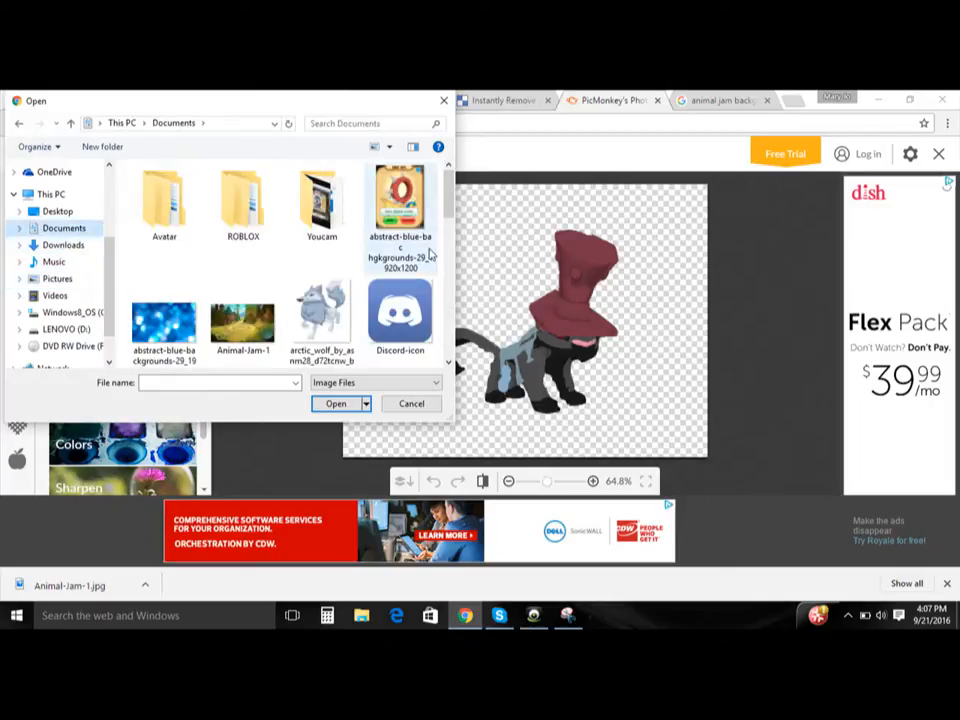
scroll(447, 218, down, 2)
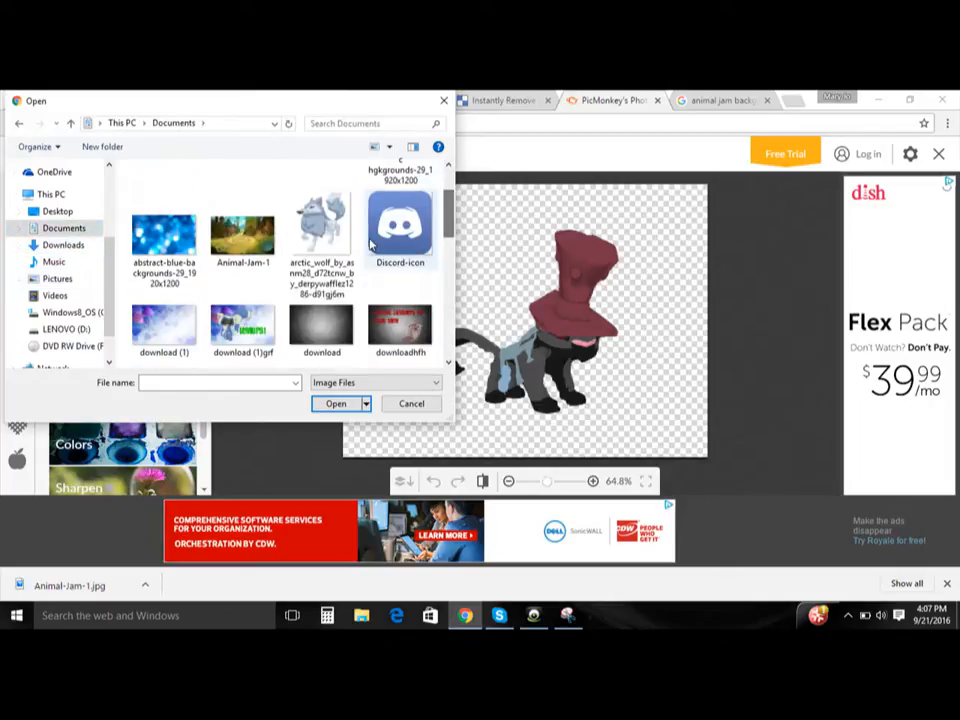
double_click(275, 243)
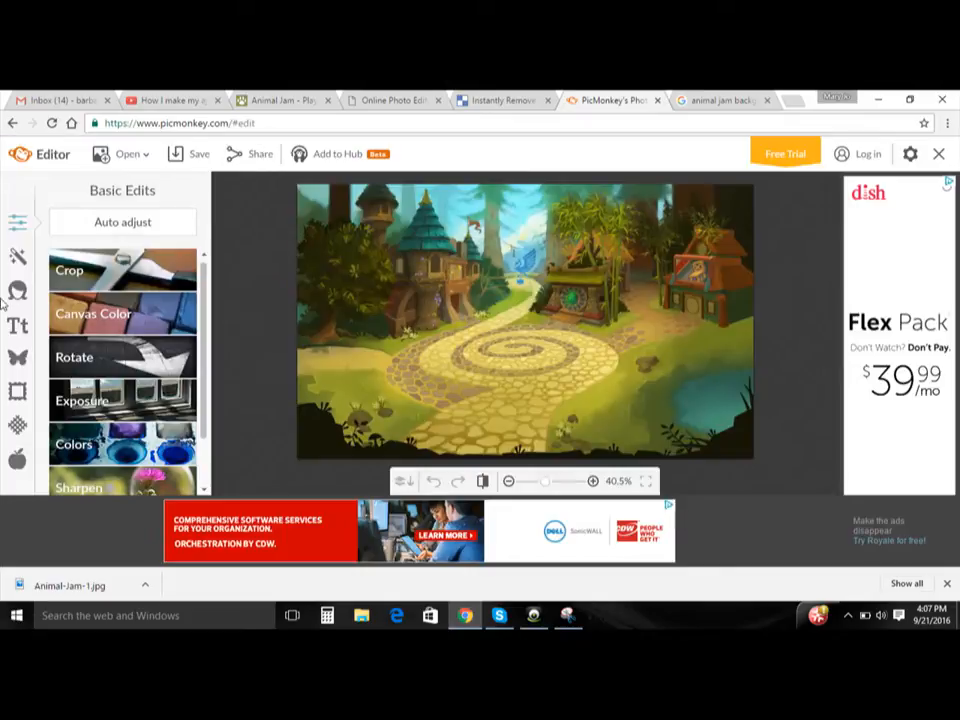
- Add the Untitled23 panther image from the Pictures folder as a custom overlay on the village background
click(16, 364)
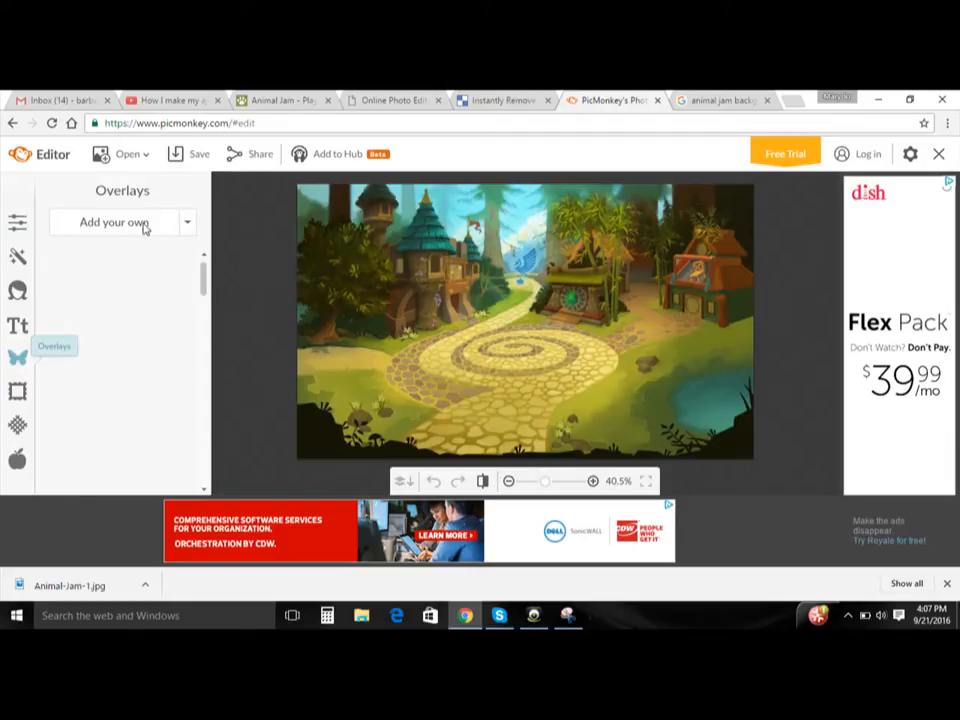
click(136, 228)
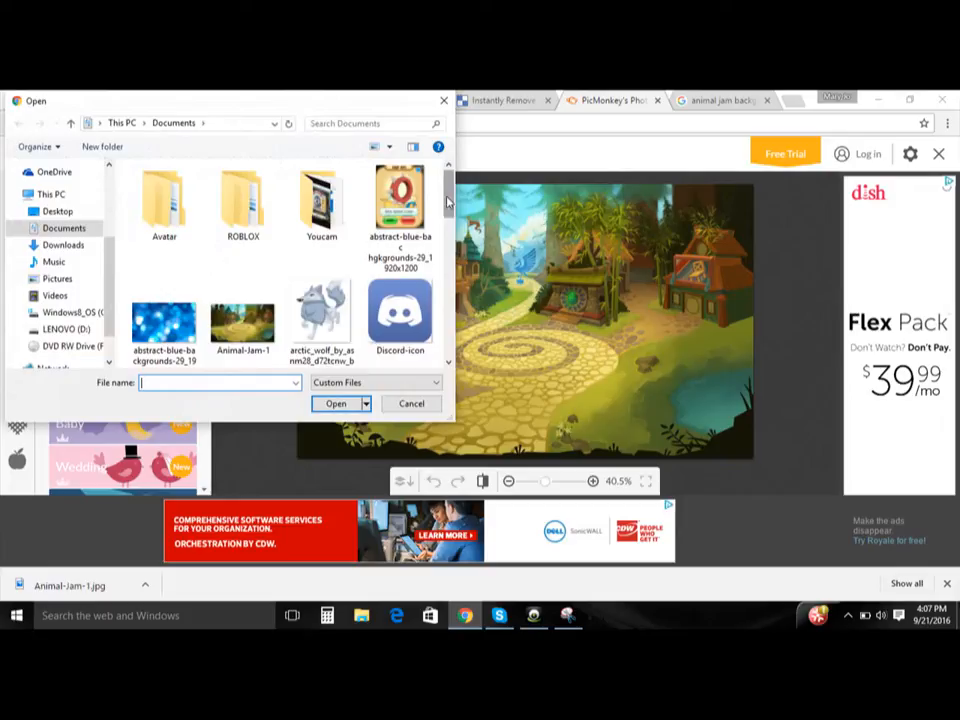
drag(451, 204, 452, 325)
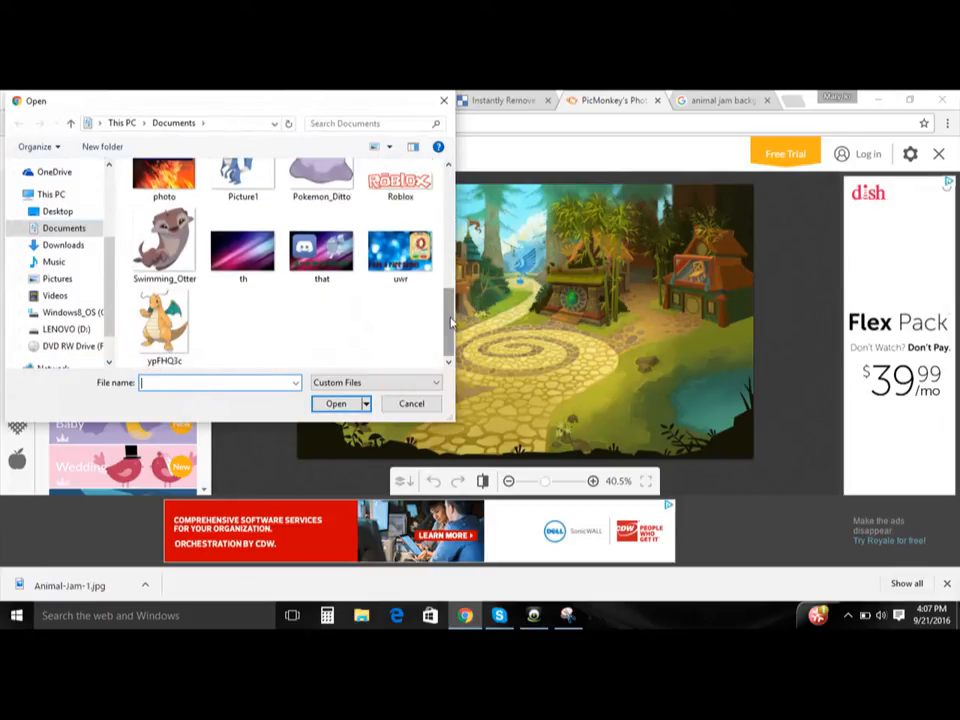
click(57, 280)
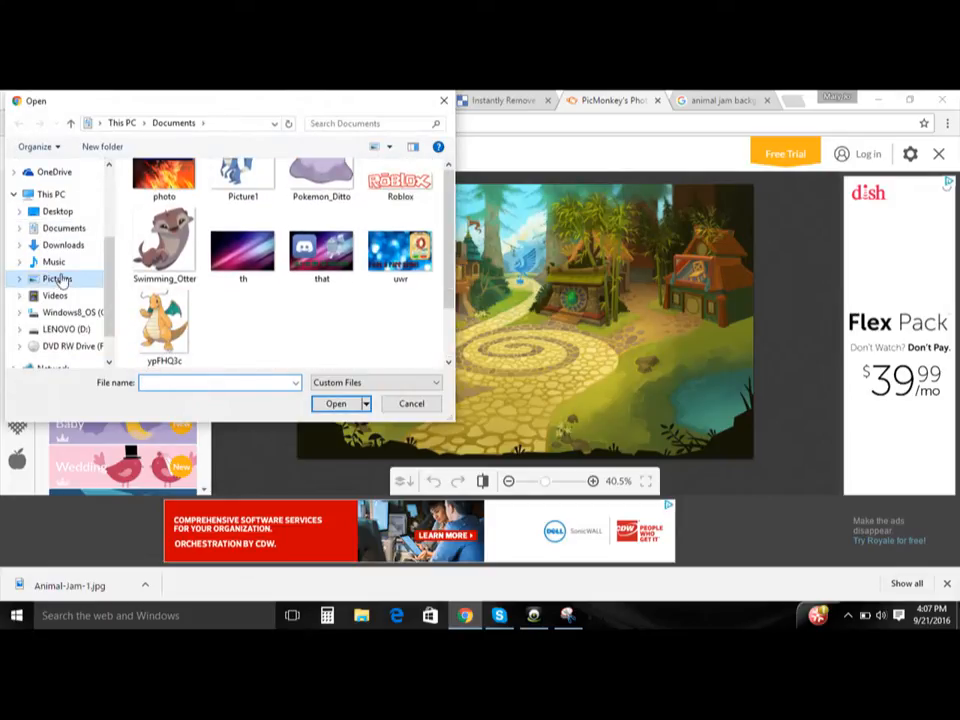
drag(447, 270, 443, 320)
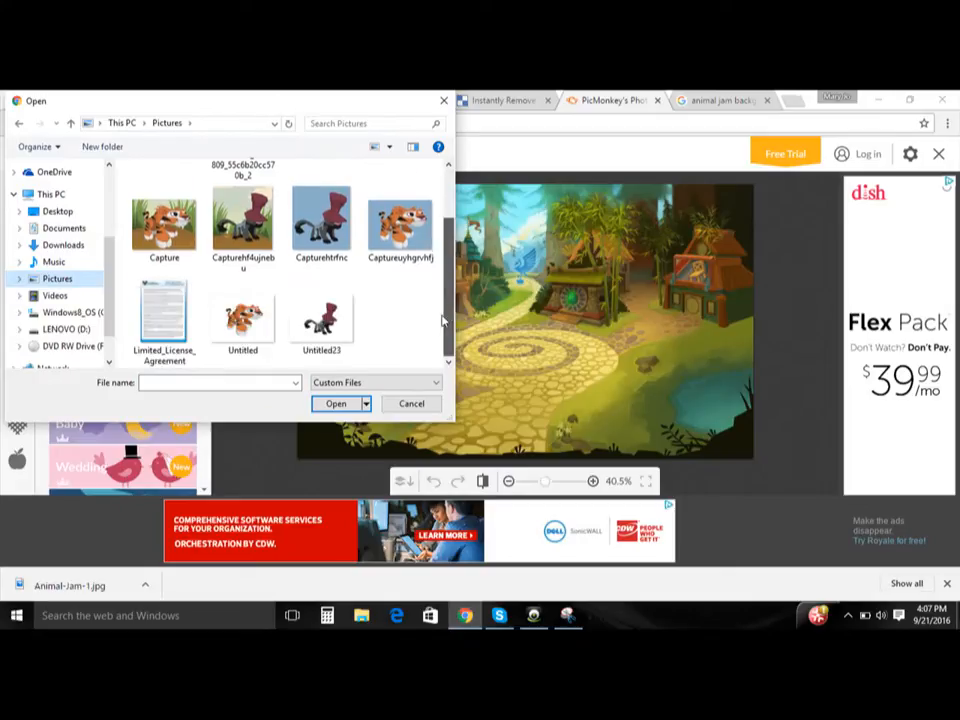
double_click(323, 322)
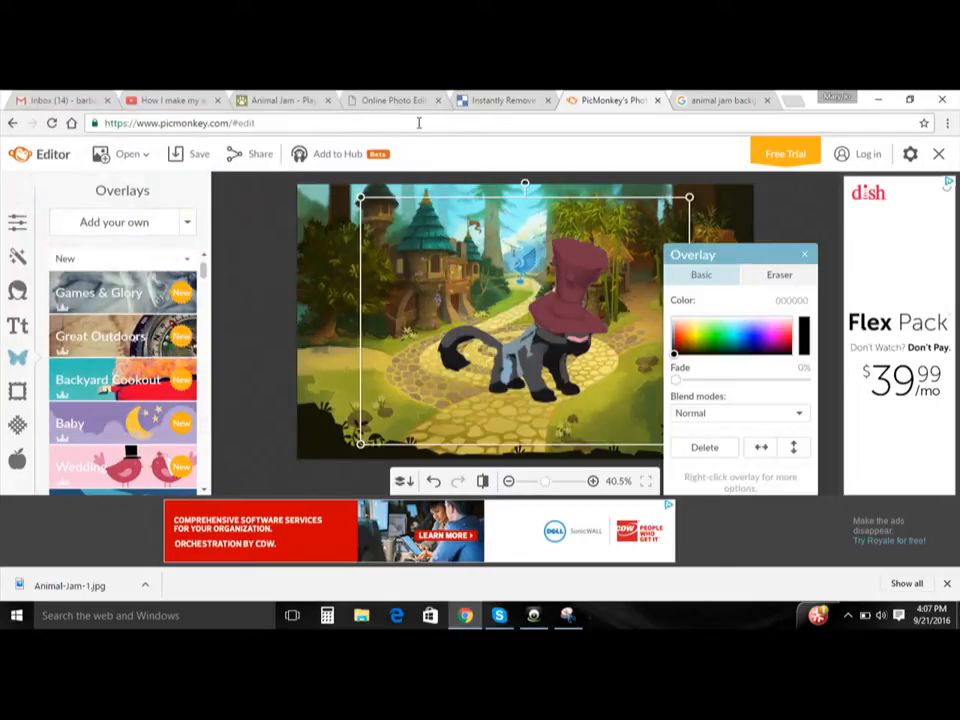
- Switch to the Pixlr editor and apply an Outer glow layer style to Layer 1 with the panther
click(400, 100)
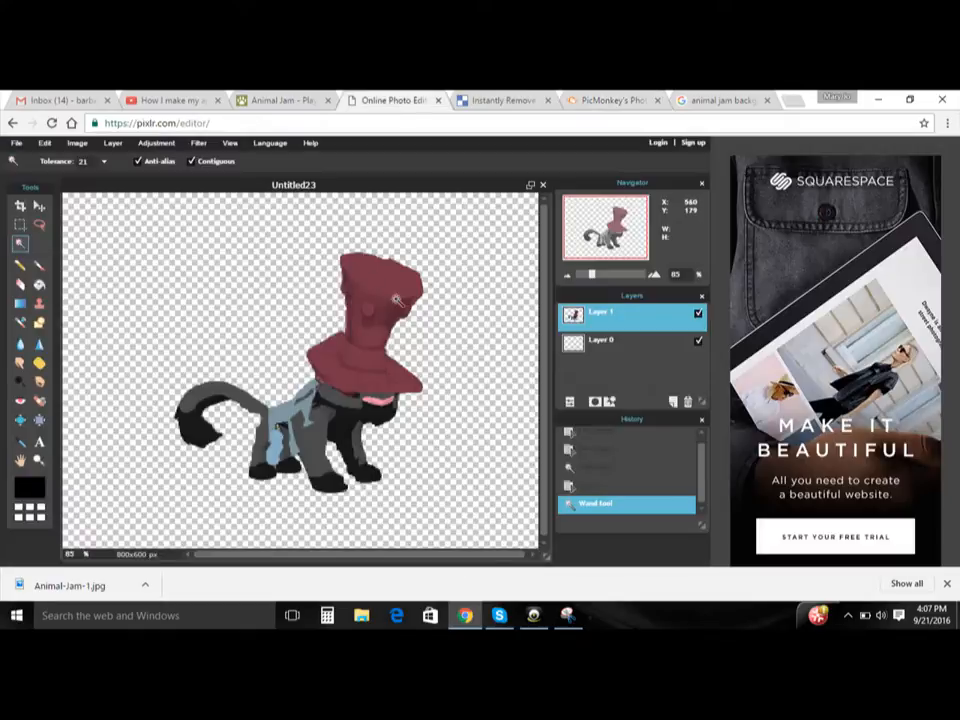
right_click(596, 318)
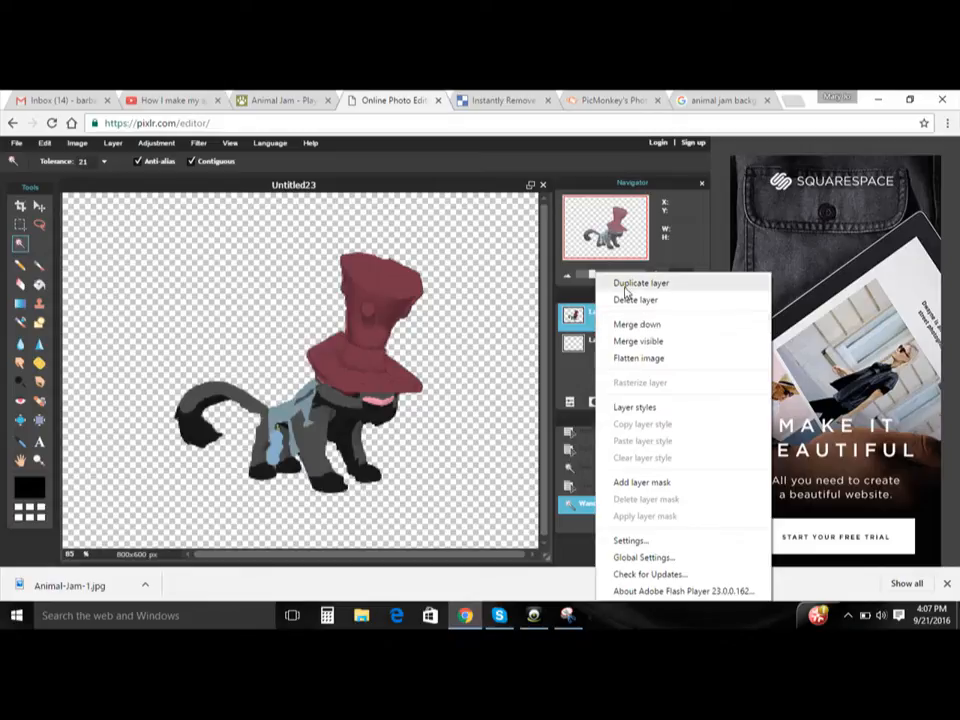
click(620, 408)
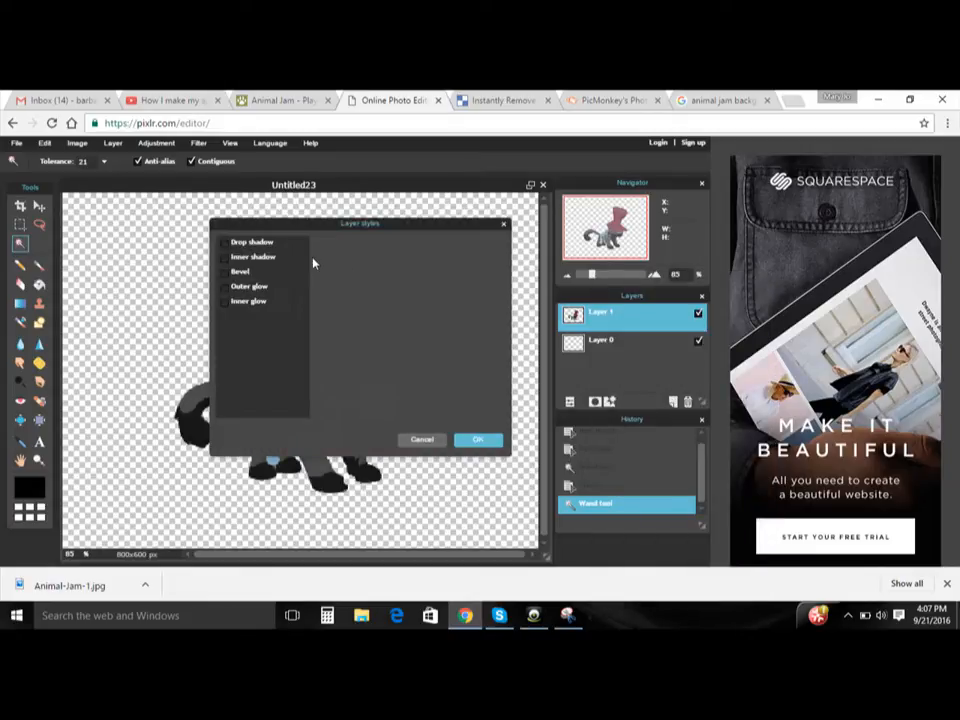
click(225, 287)
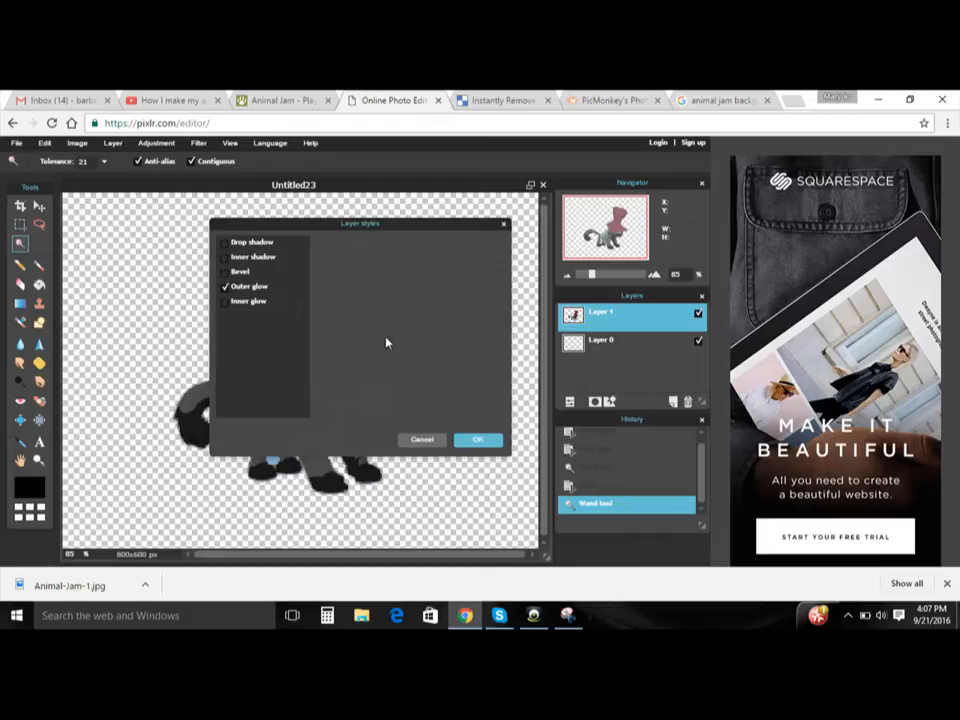
click(480, 439)
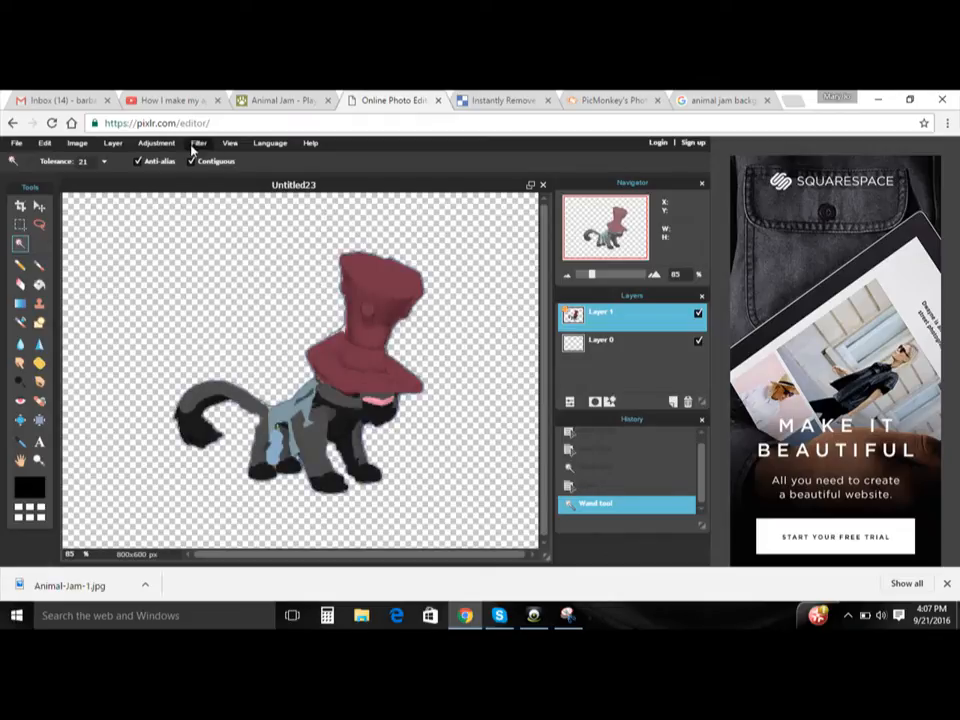
- Save the glowing panther to the Pictures folder as a transparent, full-quality PNG named Untitled234
click(16, 143)
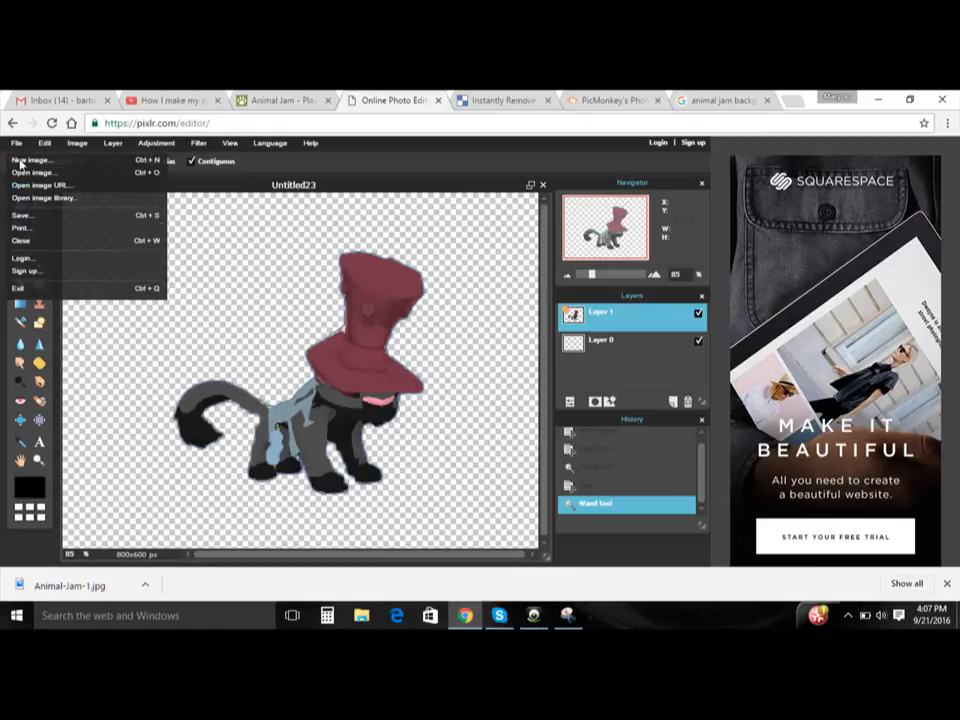
click(34, 222)
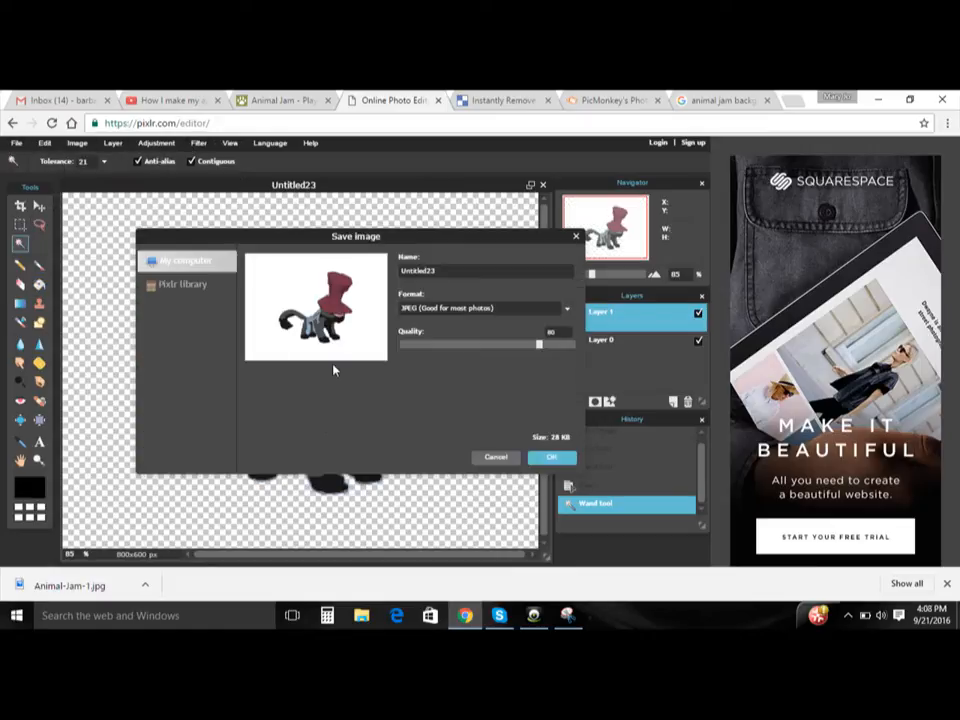
click(460, 312)
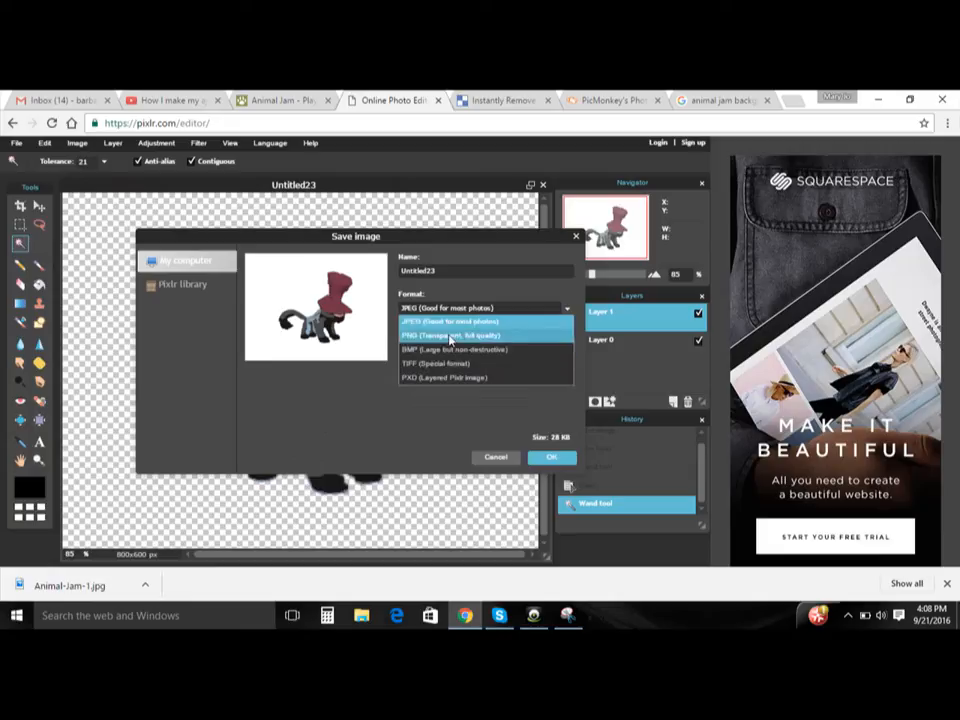
click(460, 336)
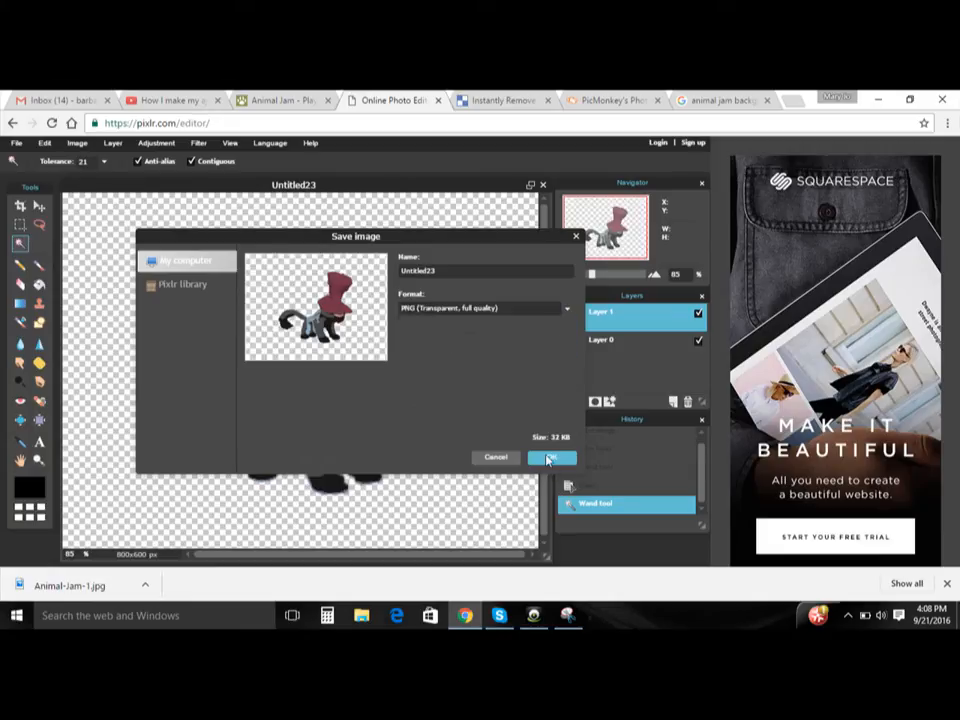
click(549, 458)
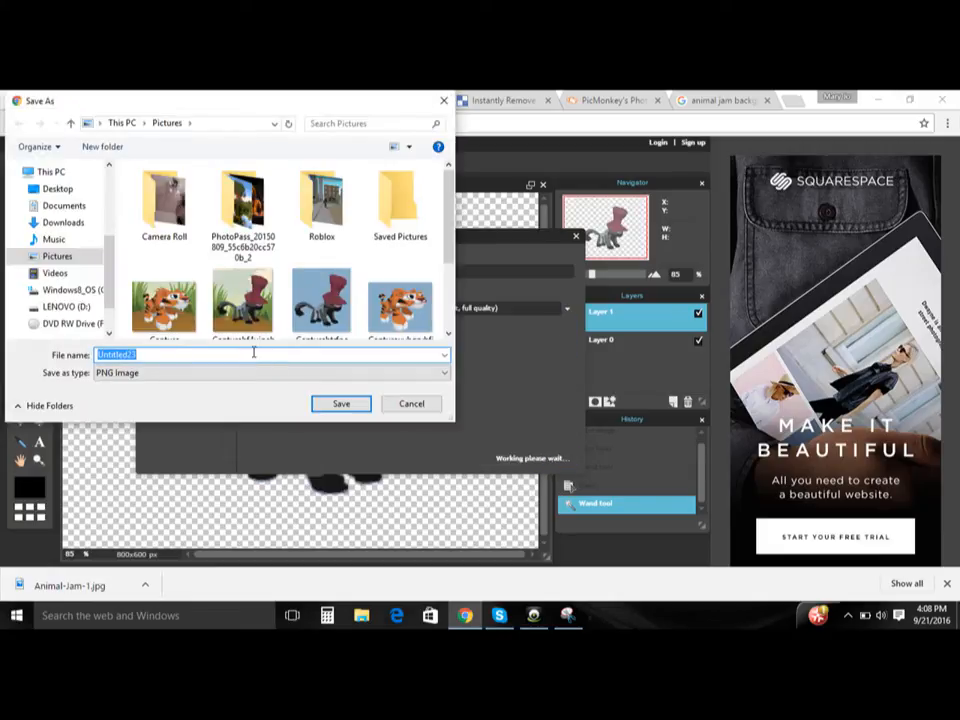
click(254, 354)
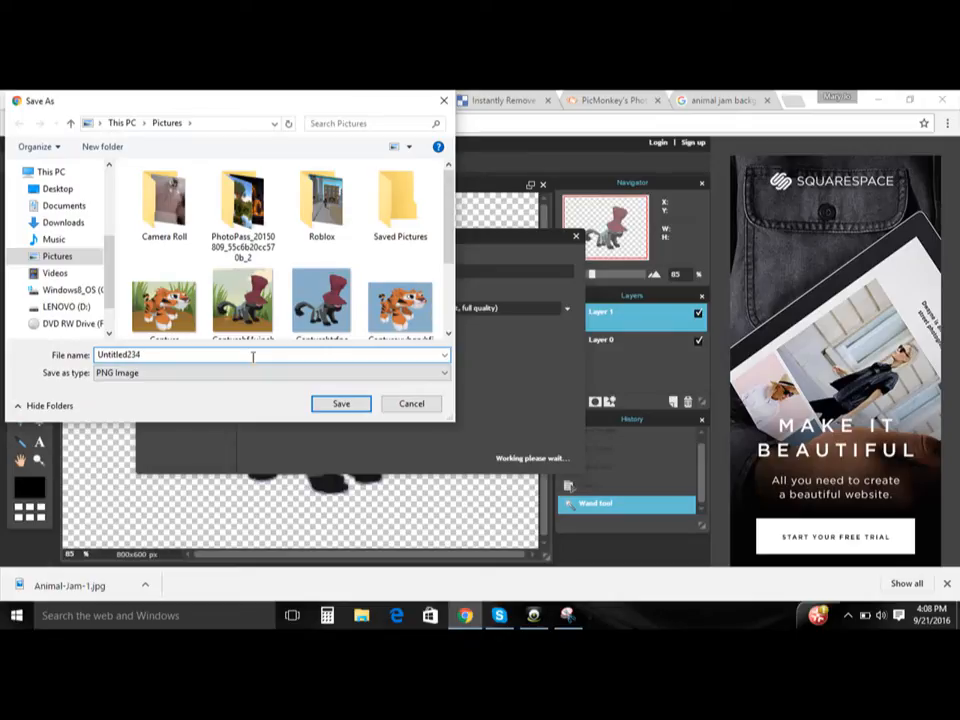
key(Return)
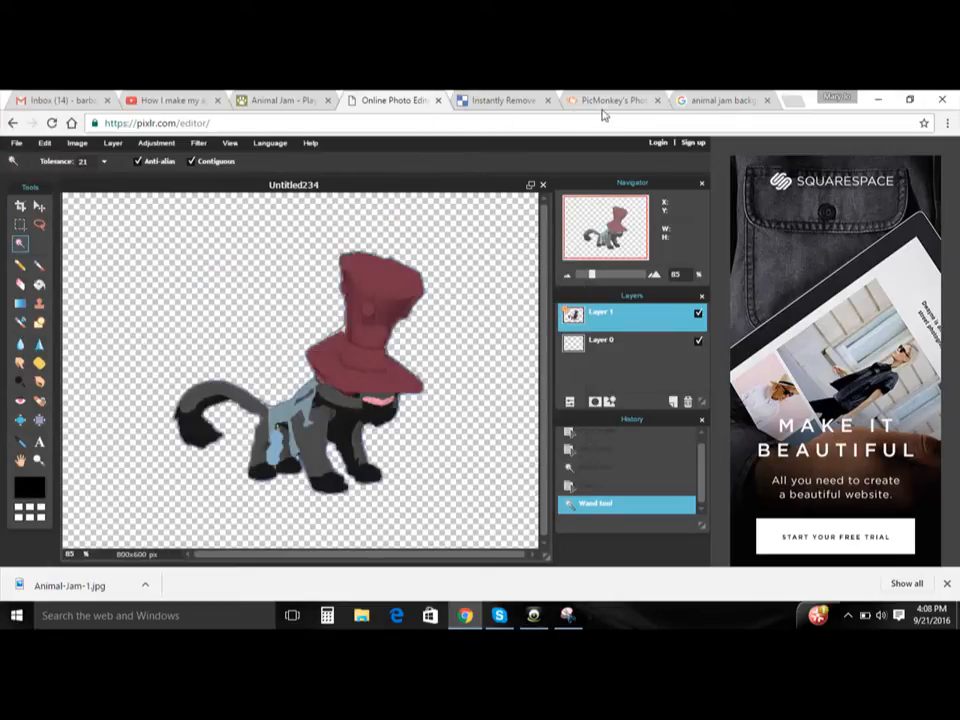
- Return to PicMonkey, add Untitled234 from Pictures as an overlay and place it on the right side of the background
click(610, 101)
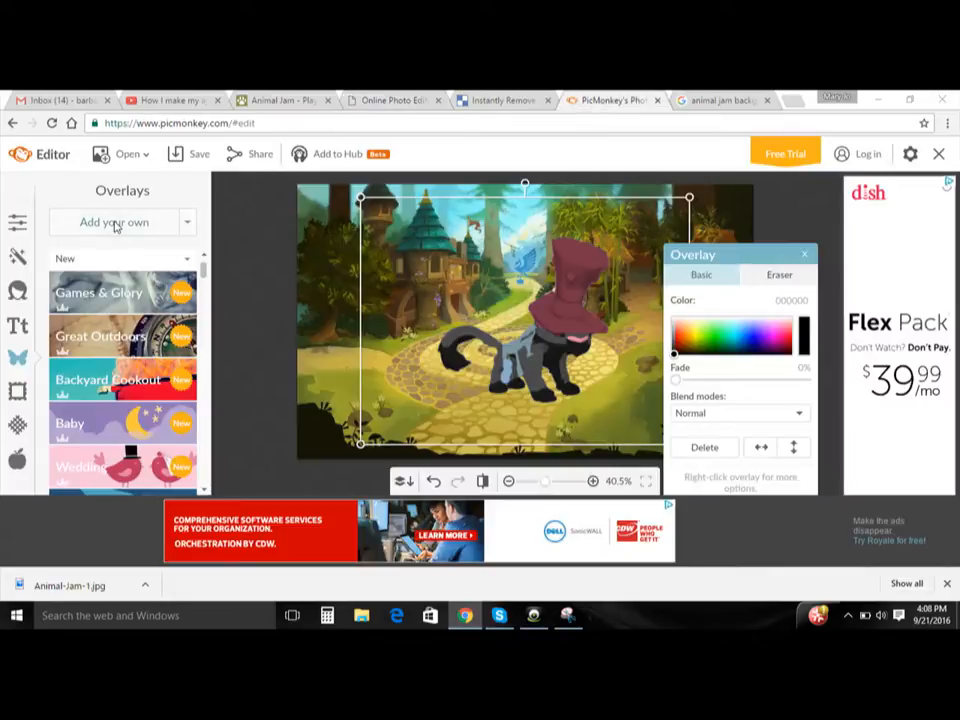
click(114, 222)
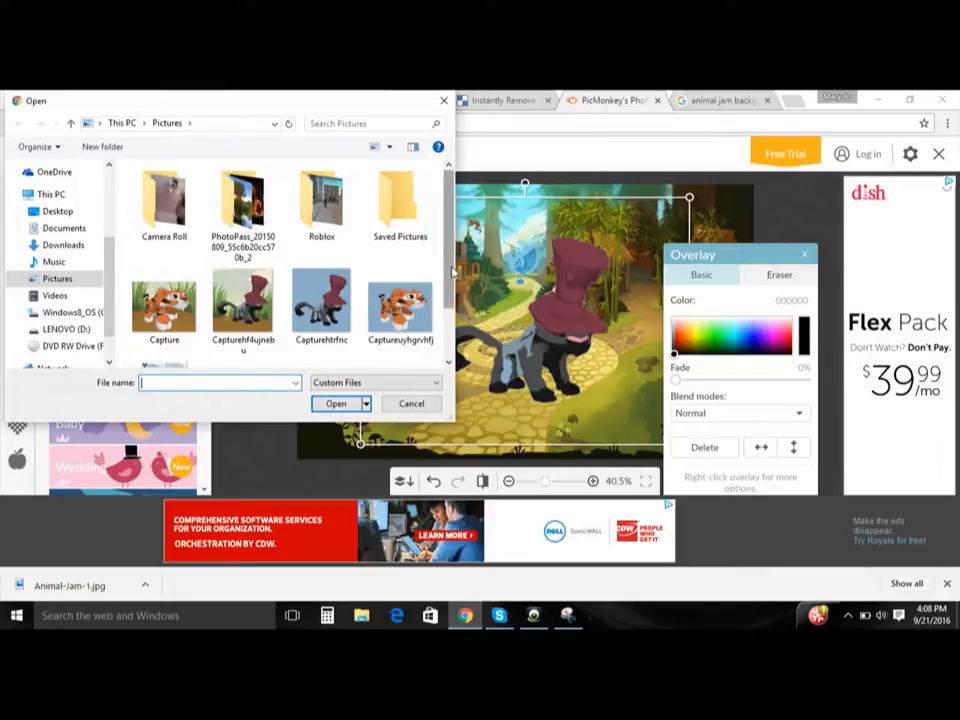
scroll(430, 270, down, 2)
click(398, 345)
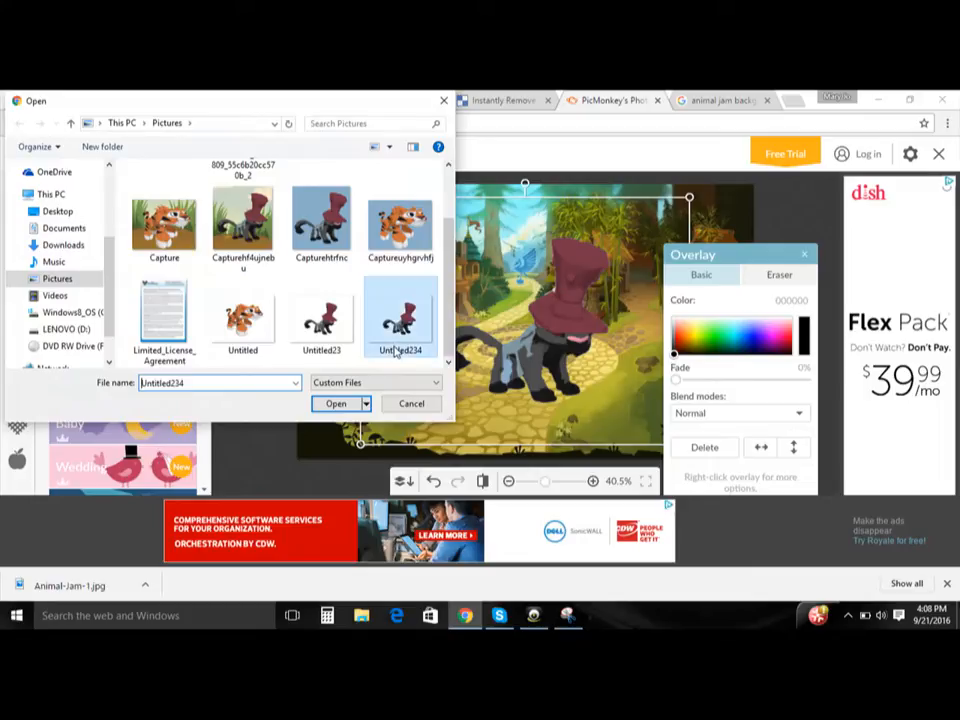
double_click(397, 348)
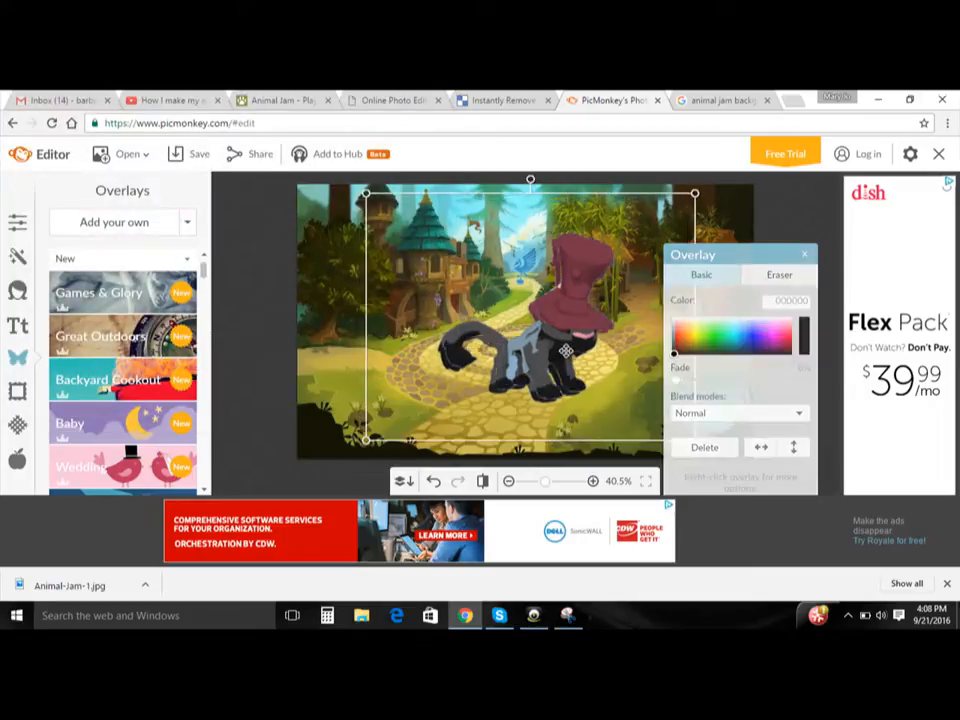
drag(566, 351, 701, 383)
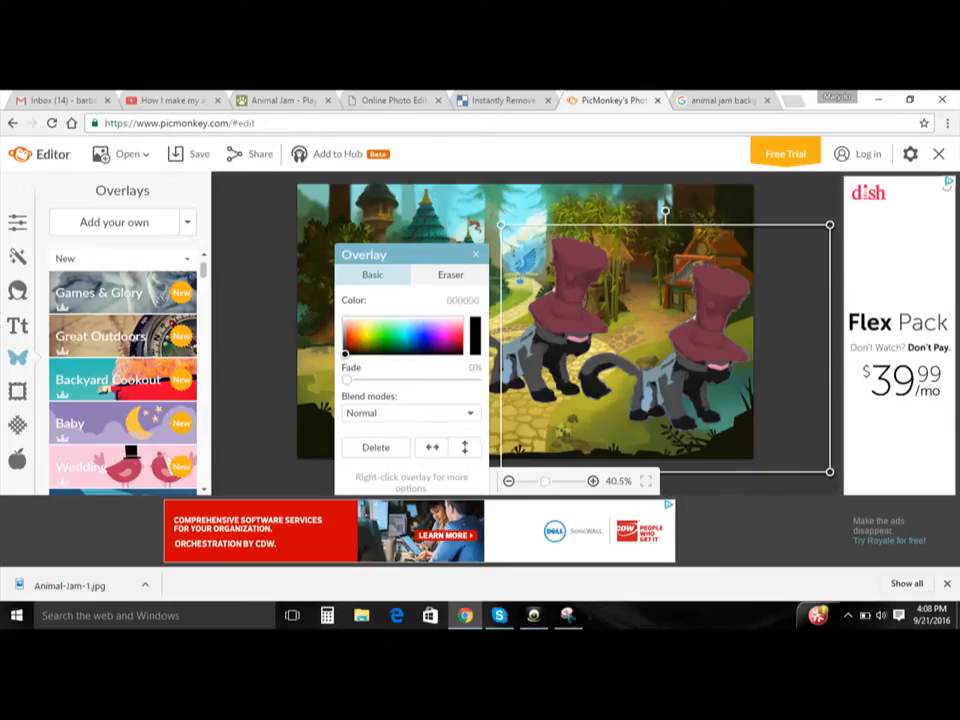
- Move the panther overlay without glow to the left half of the background and reset it to its original size
click(553, 334)
drag(551, 328, 437, 347)
right_click(437, 347)
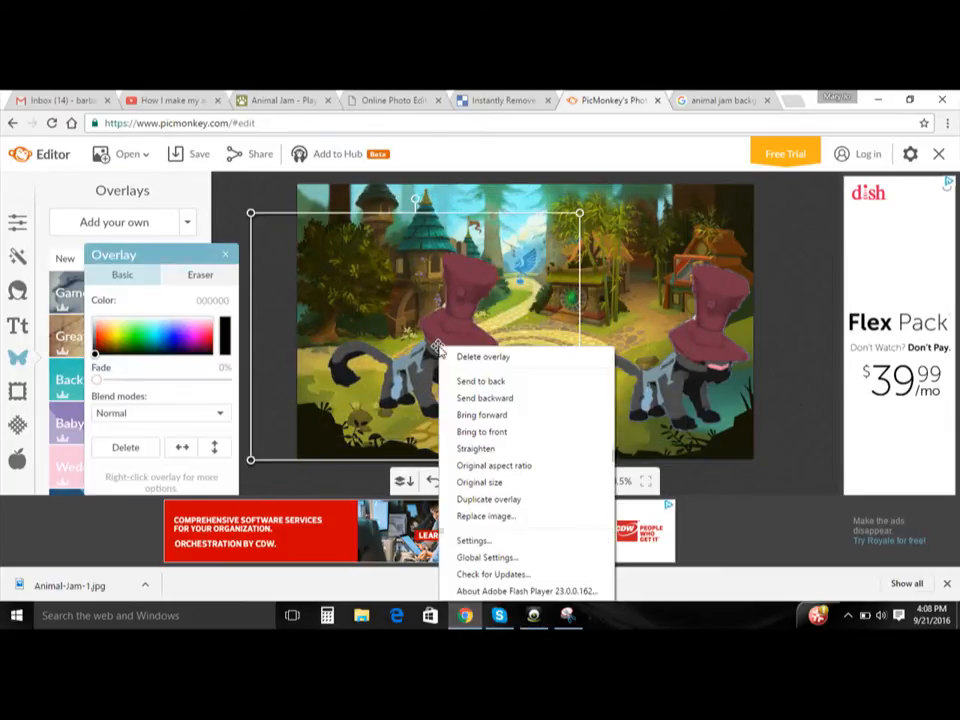
click(479, 481)
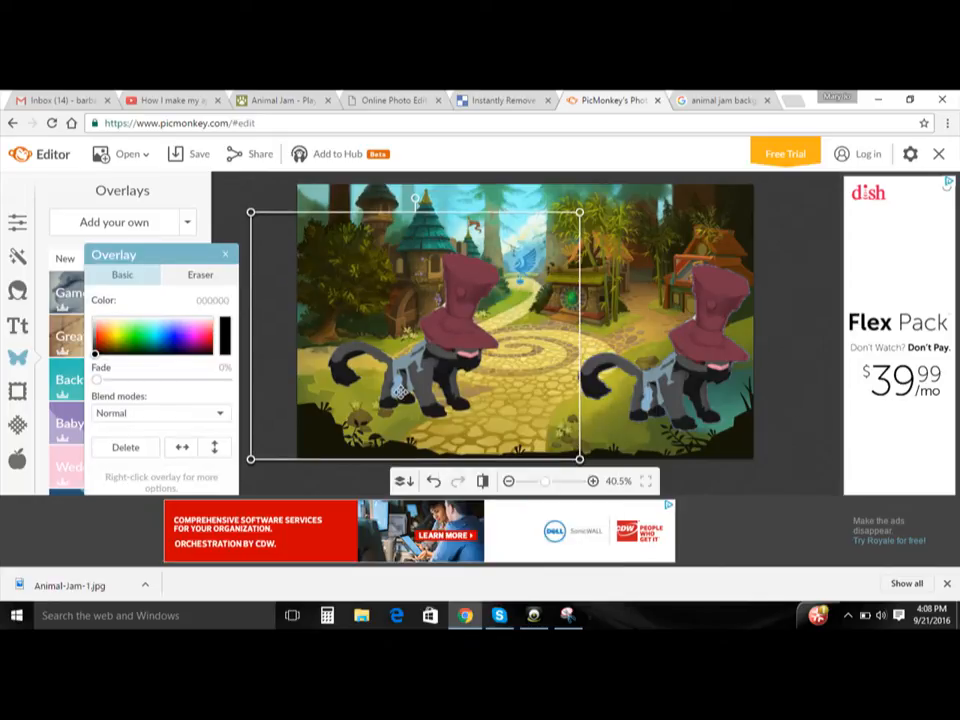
- Flip the left panther horizontally and reposition both panthers on opposite sides of the stone path
click(194, 447)
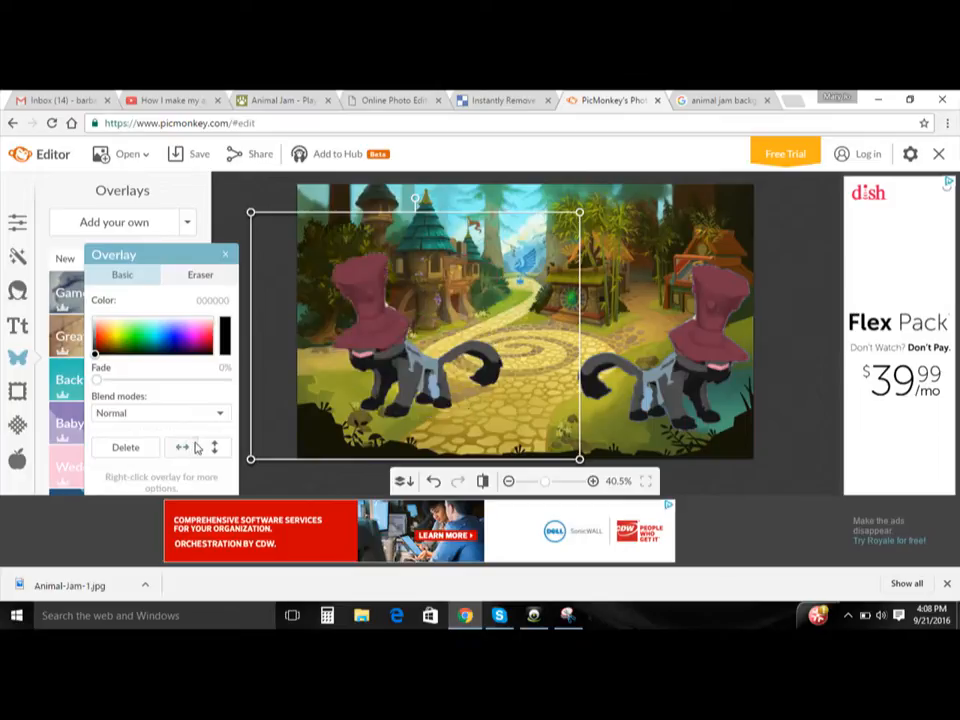
drag(447, 367, 694, 374)
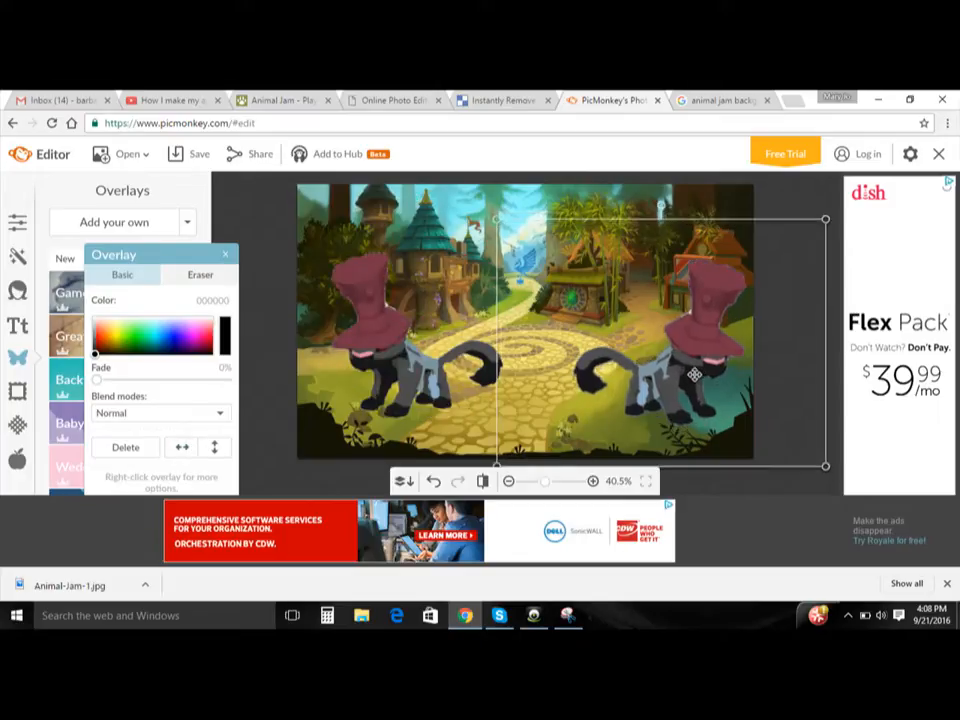
drag(609, 390, 327, 385)
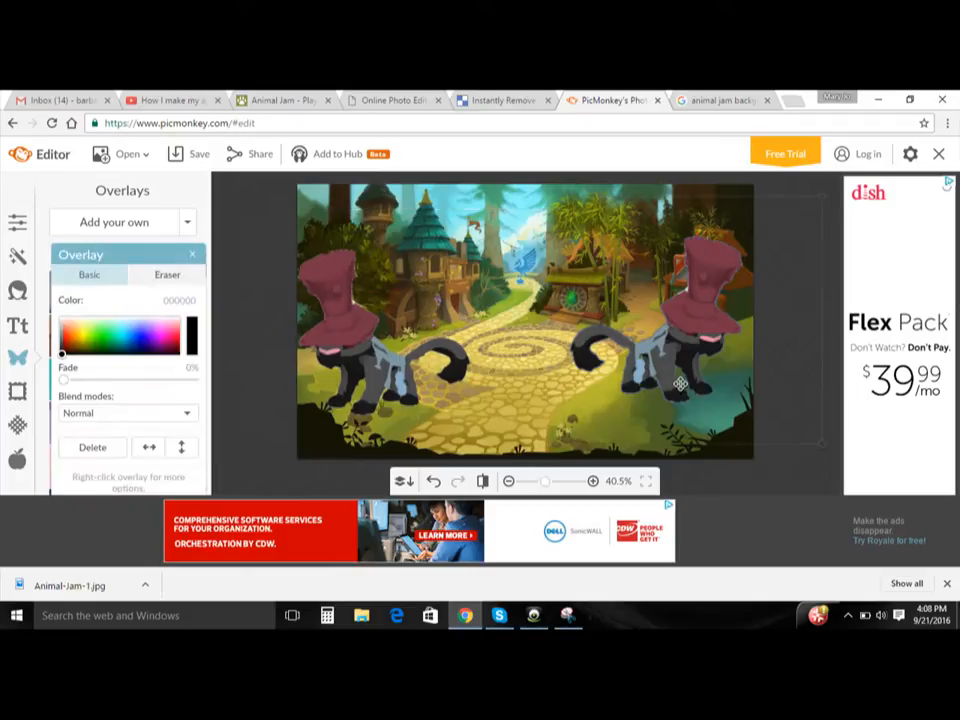
- Reposition the right and left panthers so they line up at the same height on opposite sides of the stone path
drag(680, 384, 652, 360)
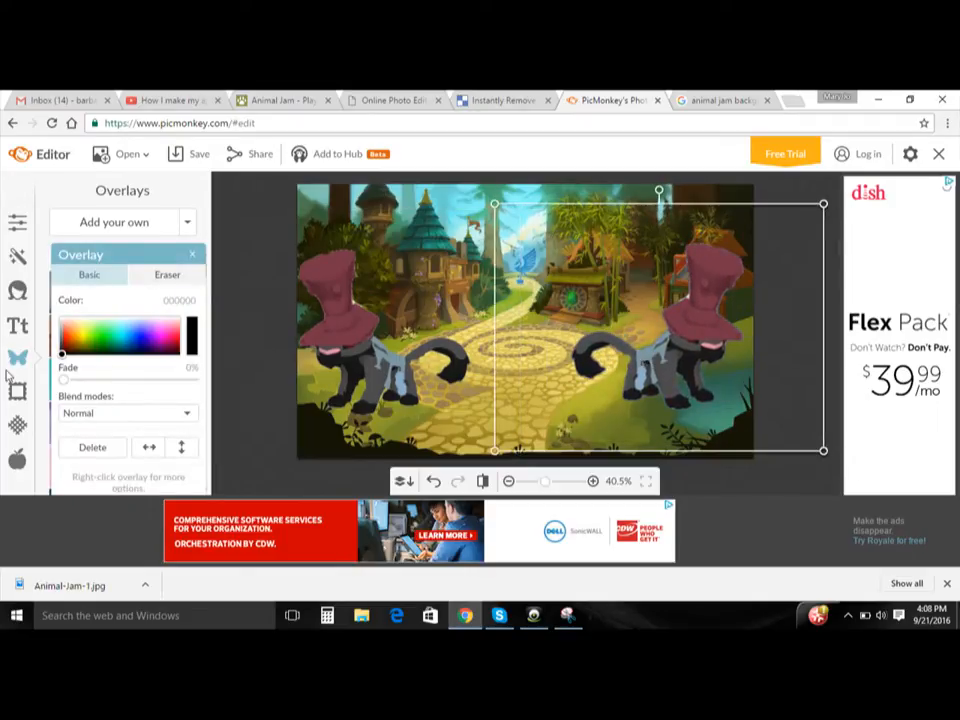
click(302, 318)
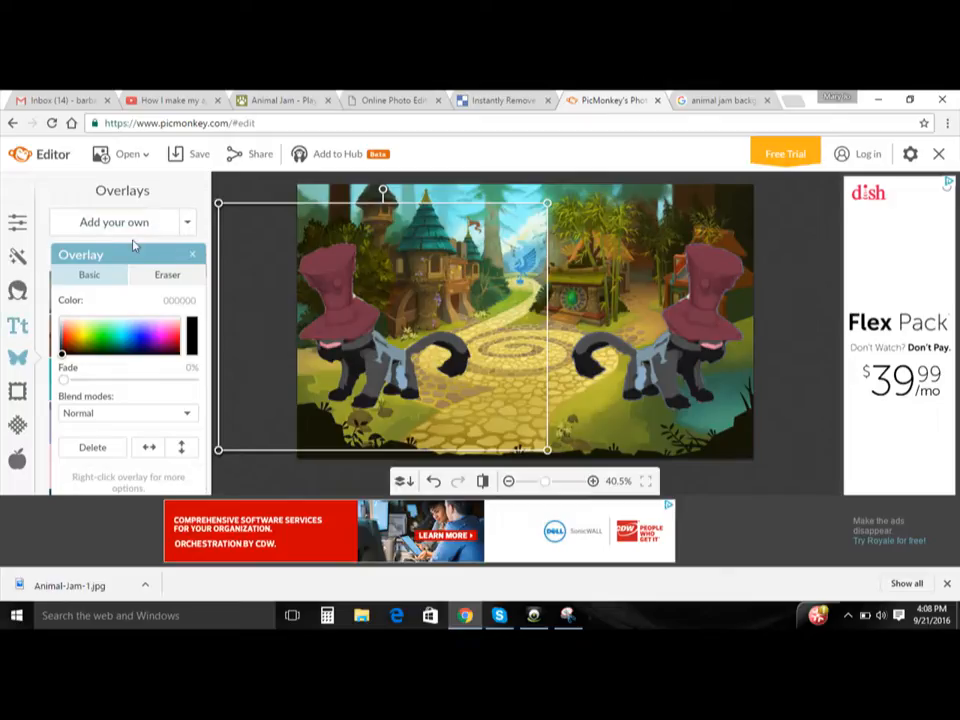
click(560, 215)
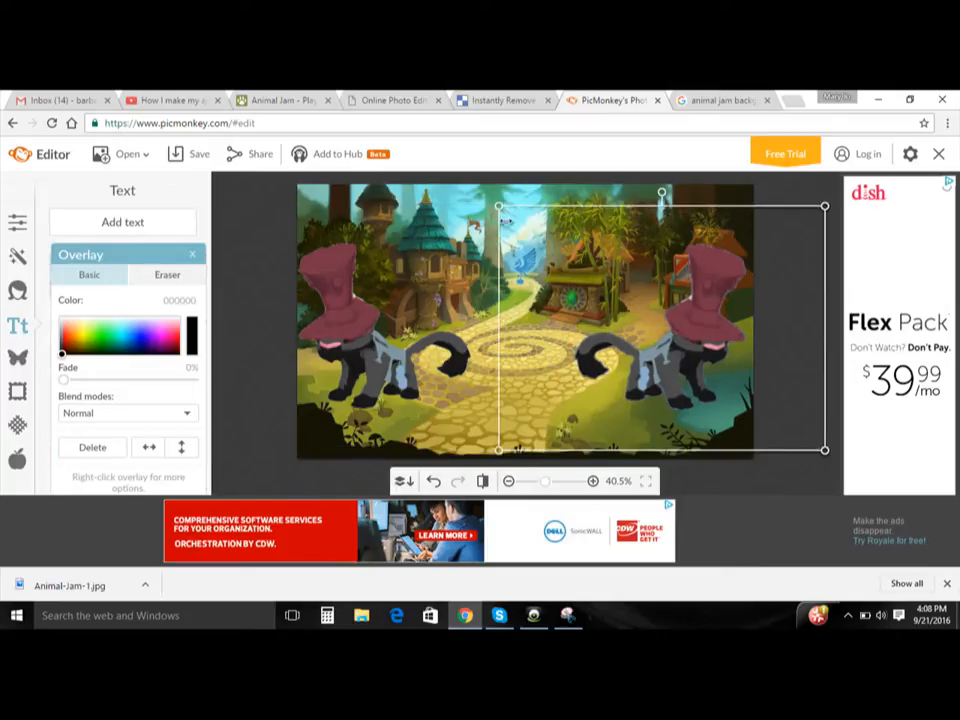
click(468, 218)
click(510, 193)
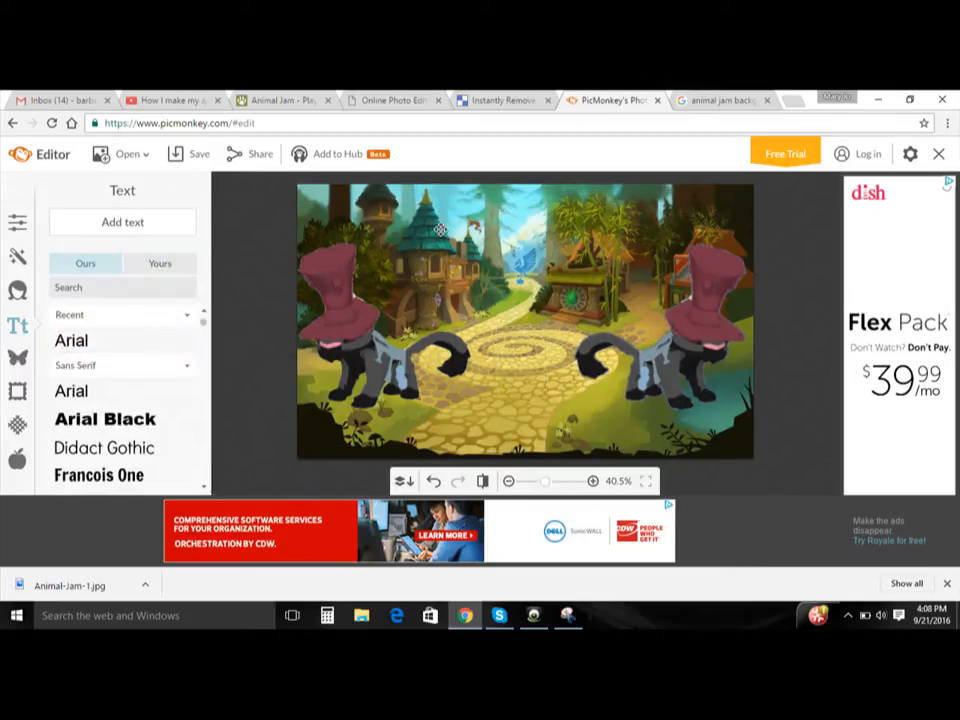
- Add a text box in the TikiIsland font, enlarge it across the upper middle of the background and color it green 40ff2e
click(158, 264)
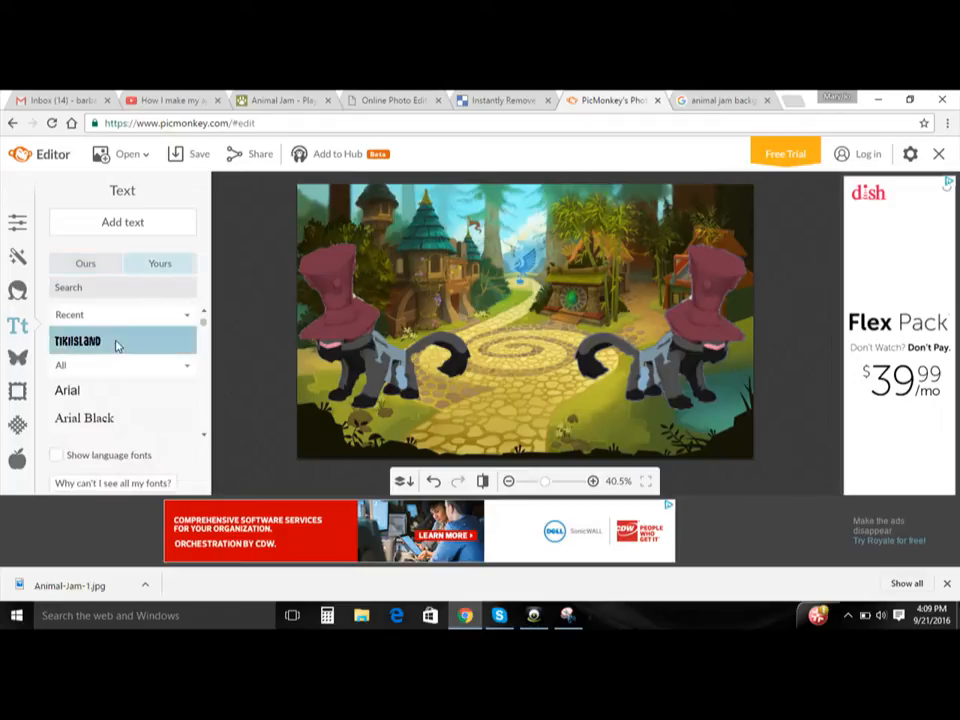
click(177, 217)
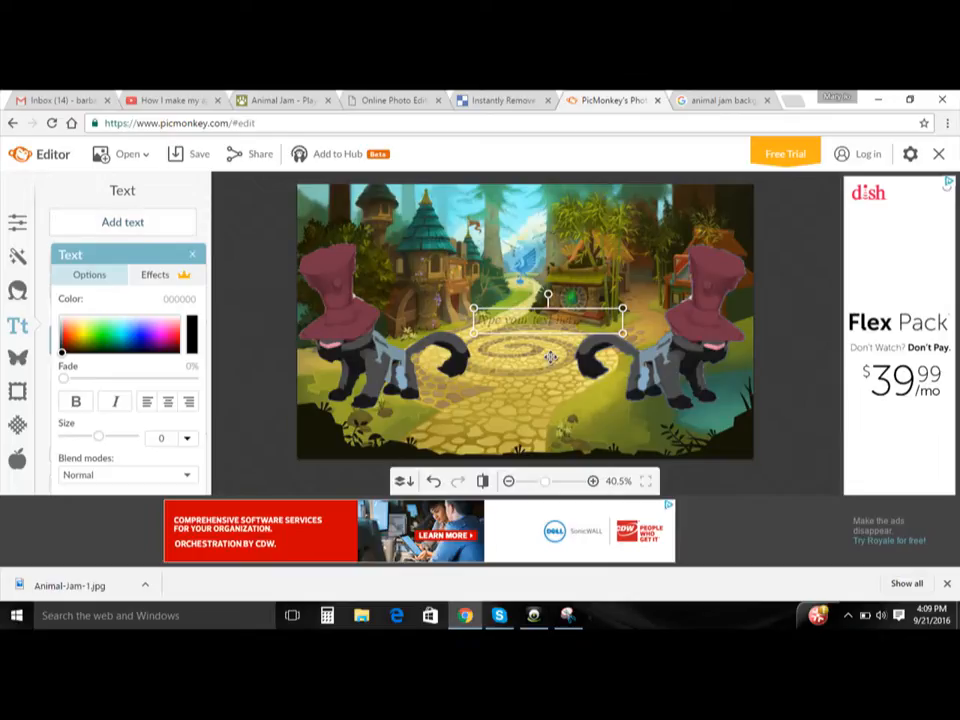
mouse_move(522, 312)
mouse_down()
mouse_move(512, 264)
mouse_move(519, 288)
mouse_up()
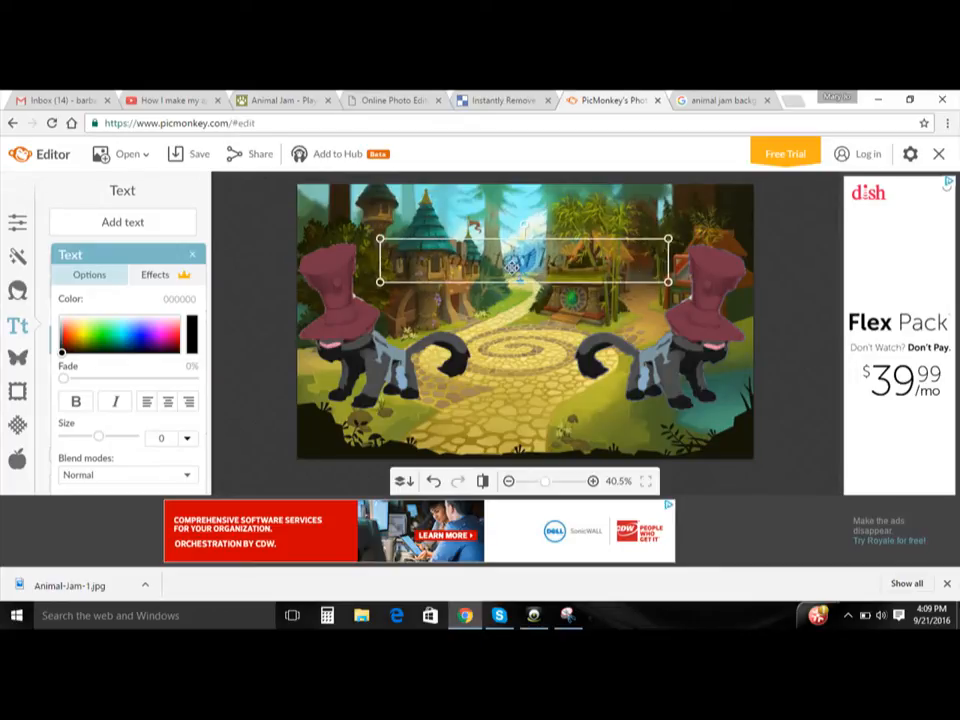
click(511, 267)
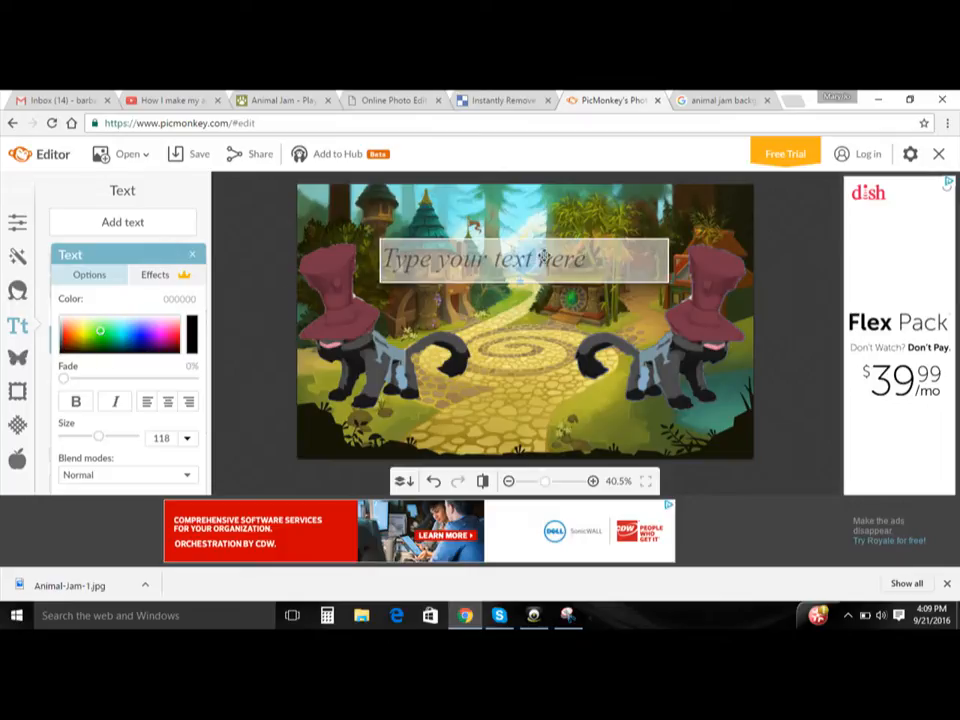
- Enter the thumbnail title "How to Make a Animal Jam animal transparent!" in the text box
click(528, 259)
text(HOW TO)
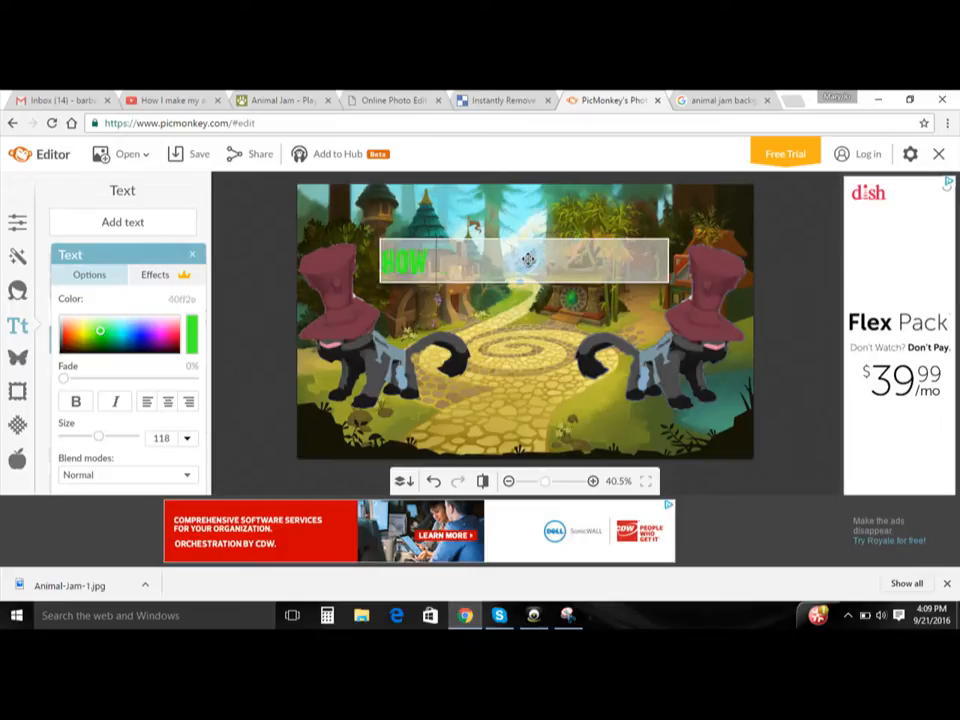
text( Make)
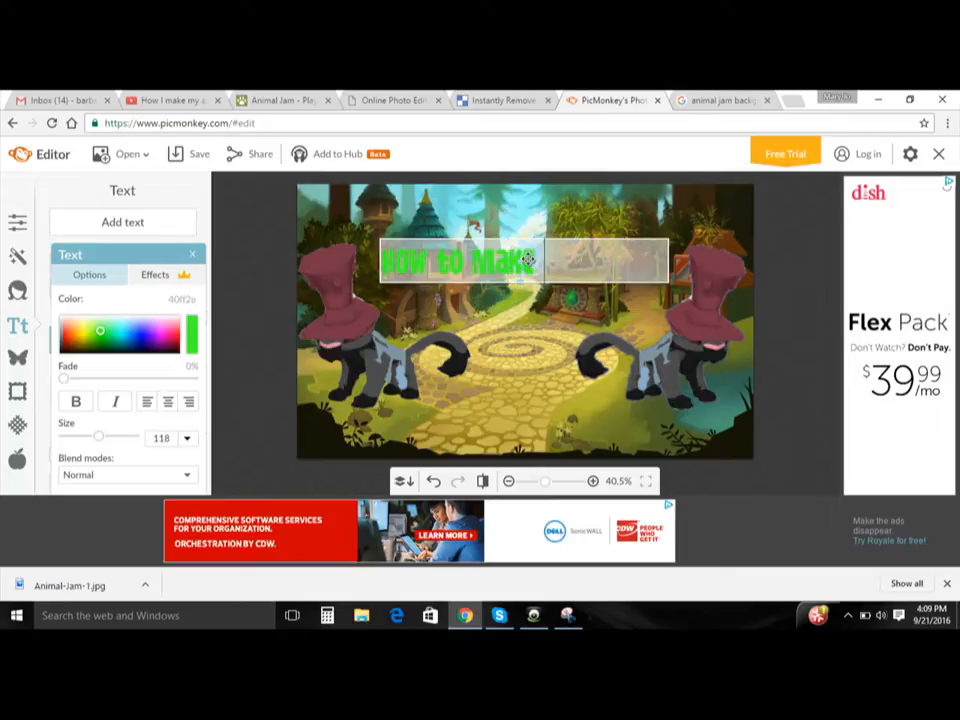
text( a an)
key(BackSpace)
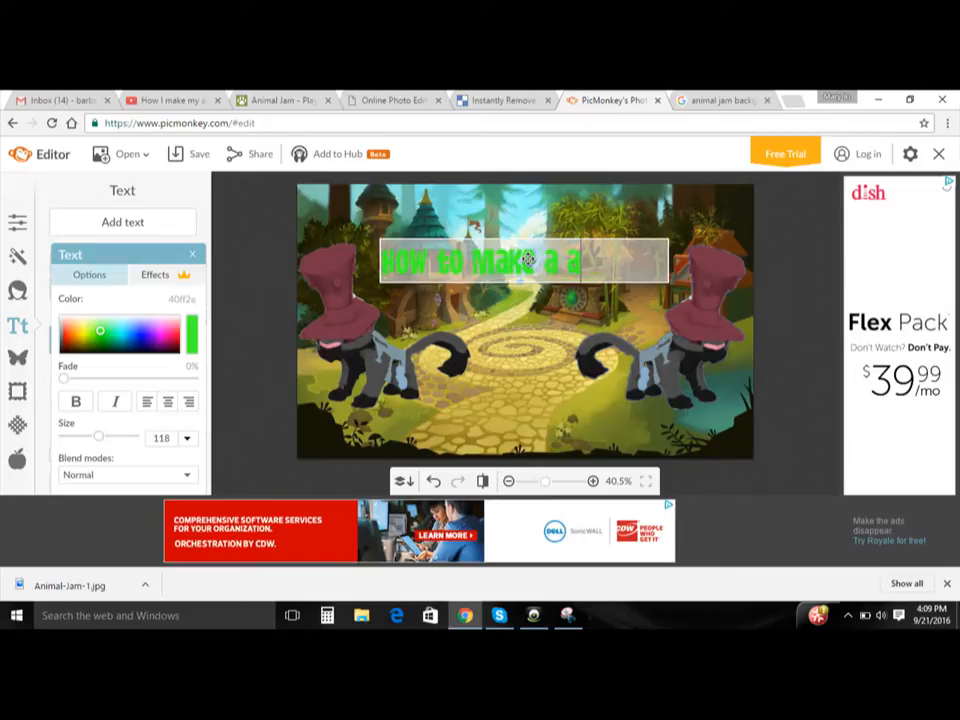
key(BackSpace)
text(Animal)
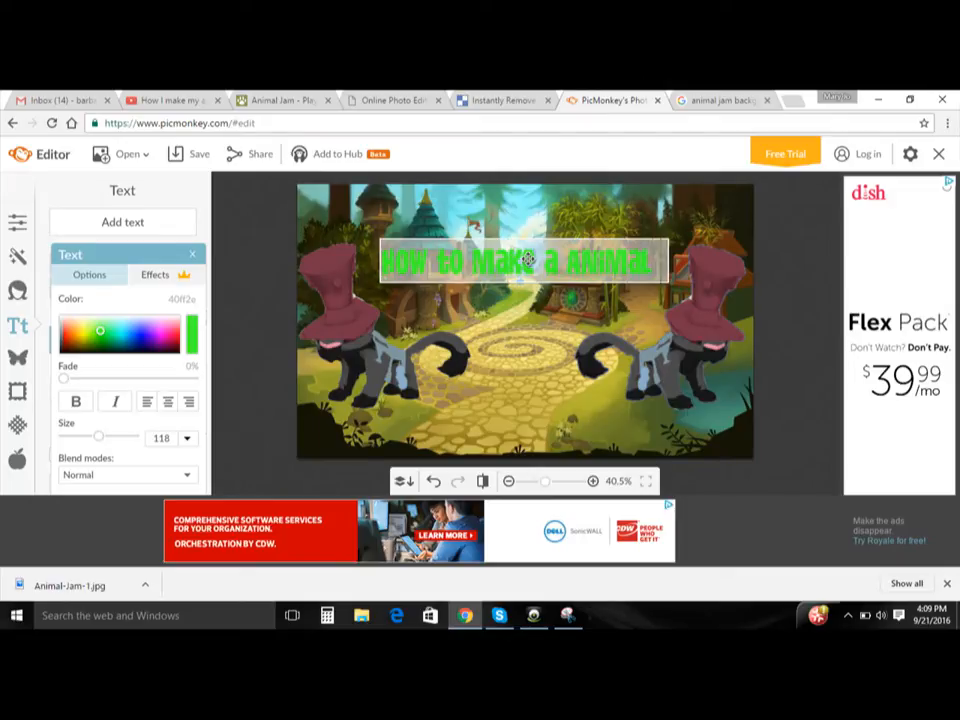
text( Jam)
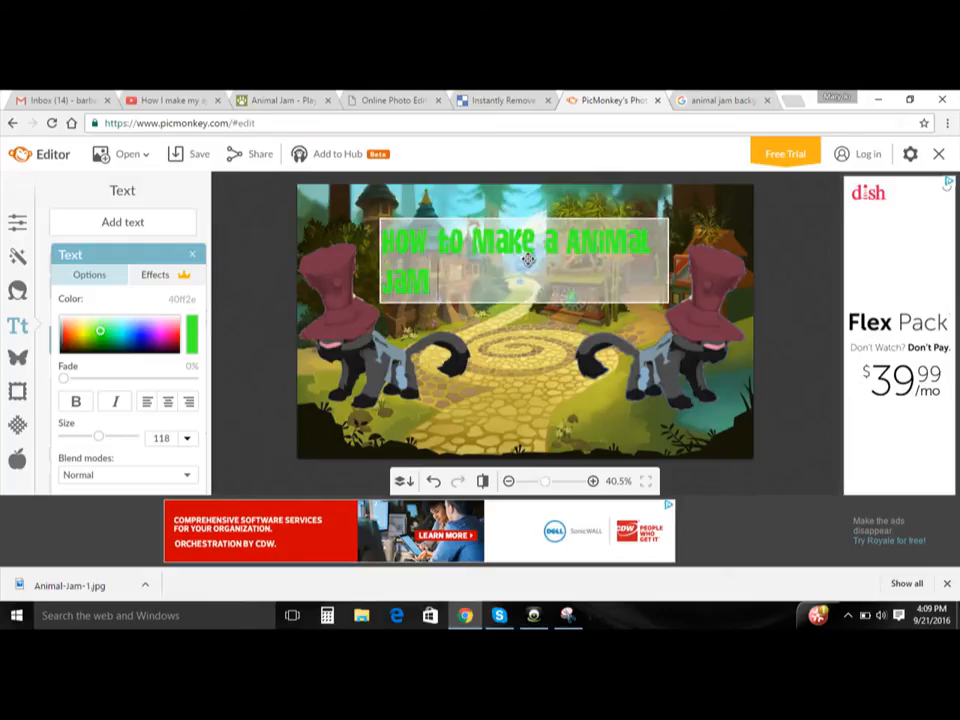
text( animal)
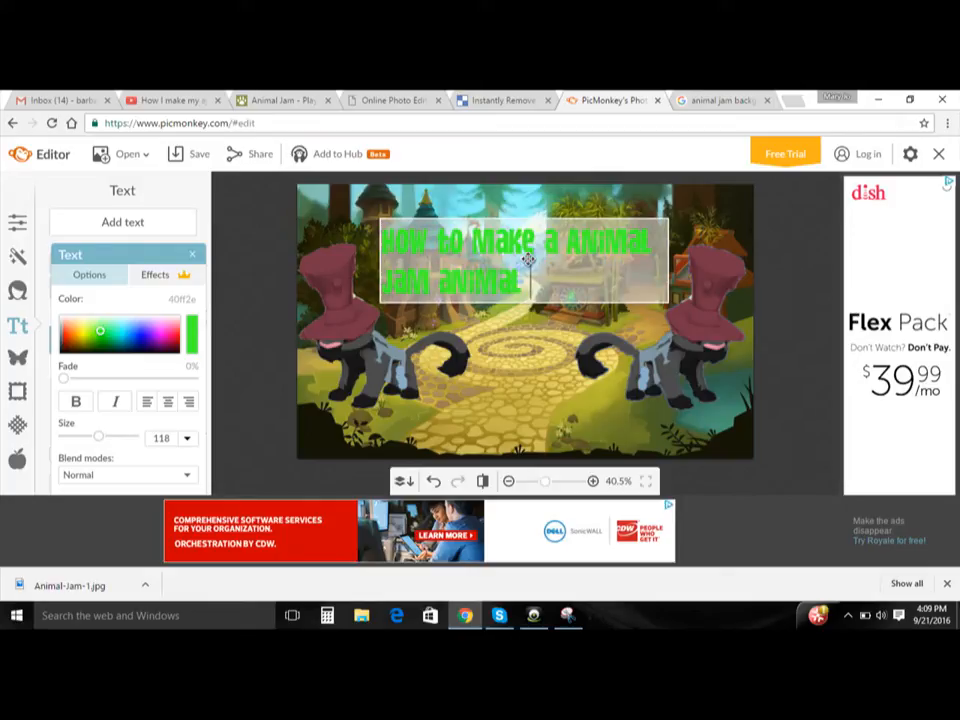
text( transpa)
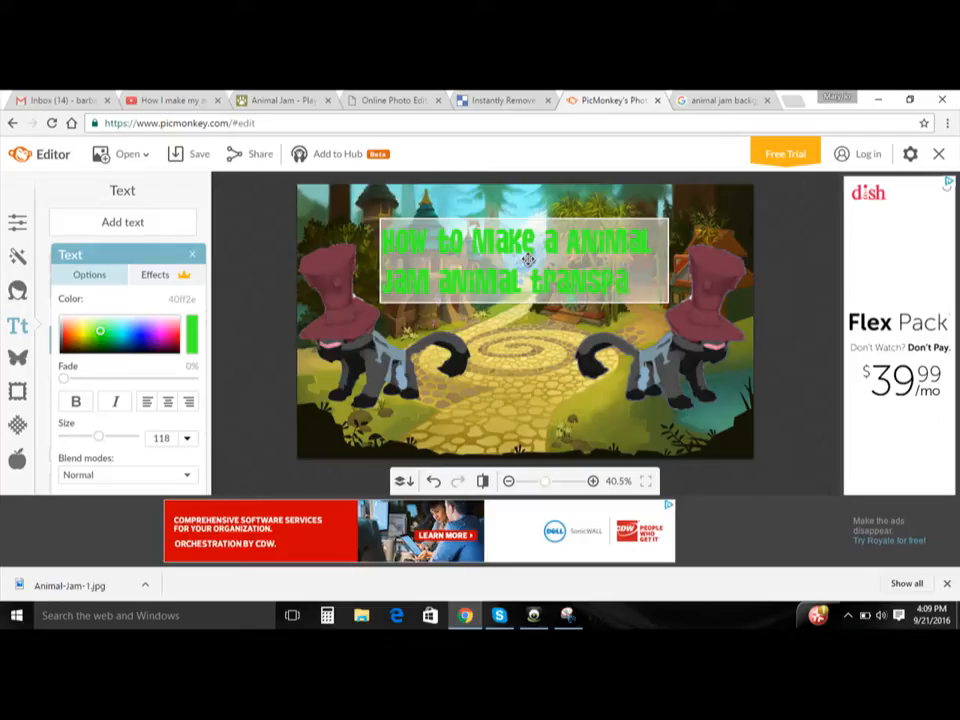
text(rent)
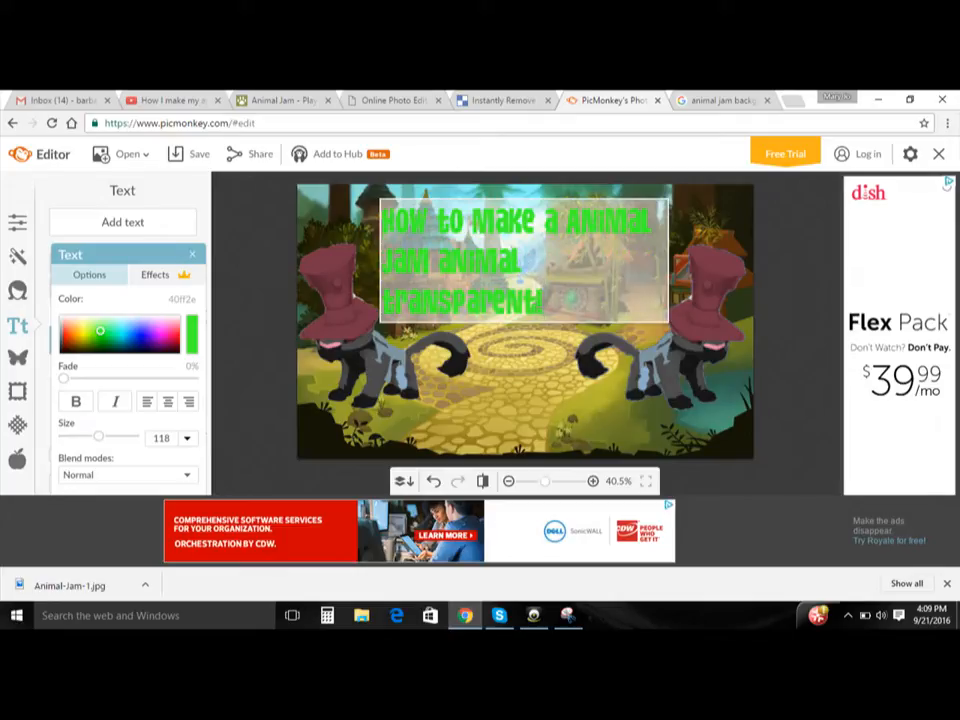
- Center-align the title text and shift it slightly down between the two panthers
click(169, 403)
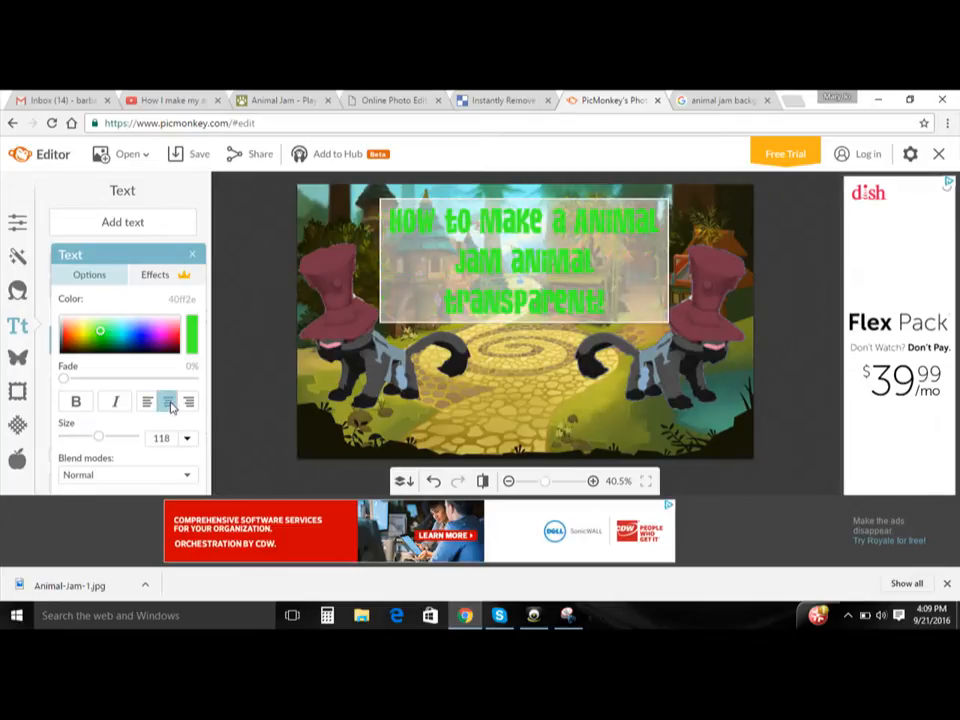
click(535, 391)
click(533, 388)
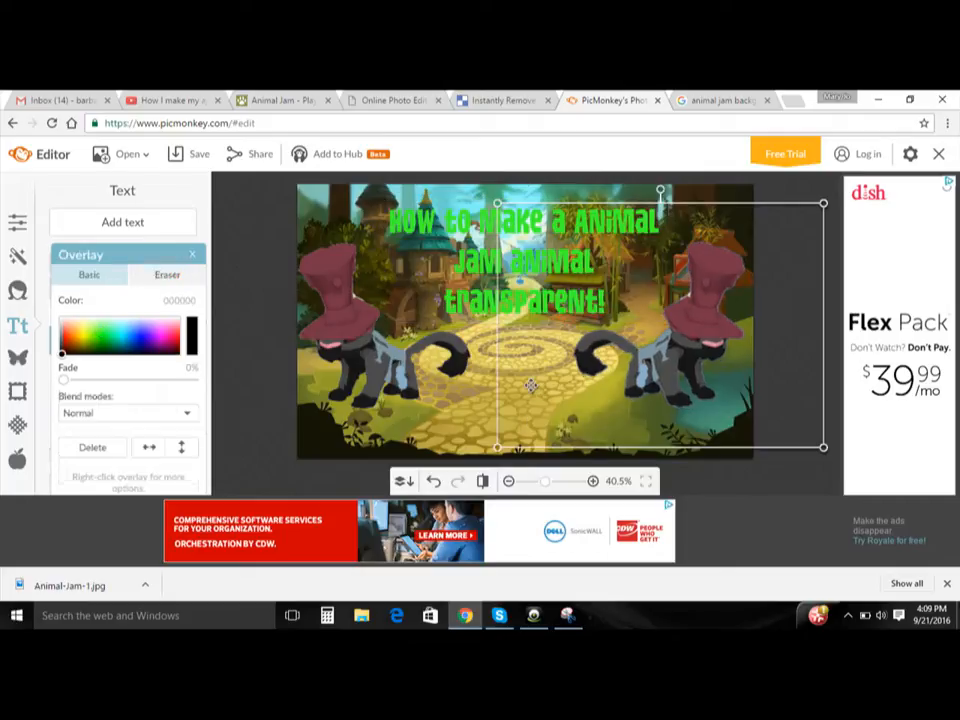
click(508, 316)
mouse_move(467, 277)
mouse_down()
mouse_move(467, 307)
mouse_move(467, 284)
mouse_up()
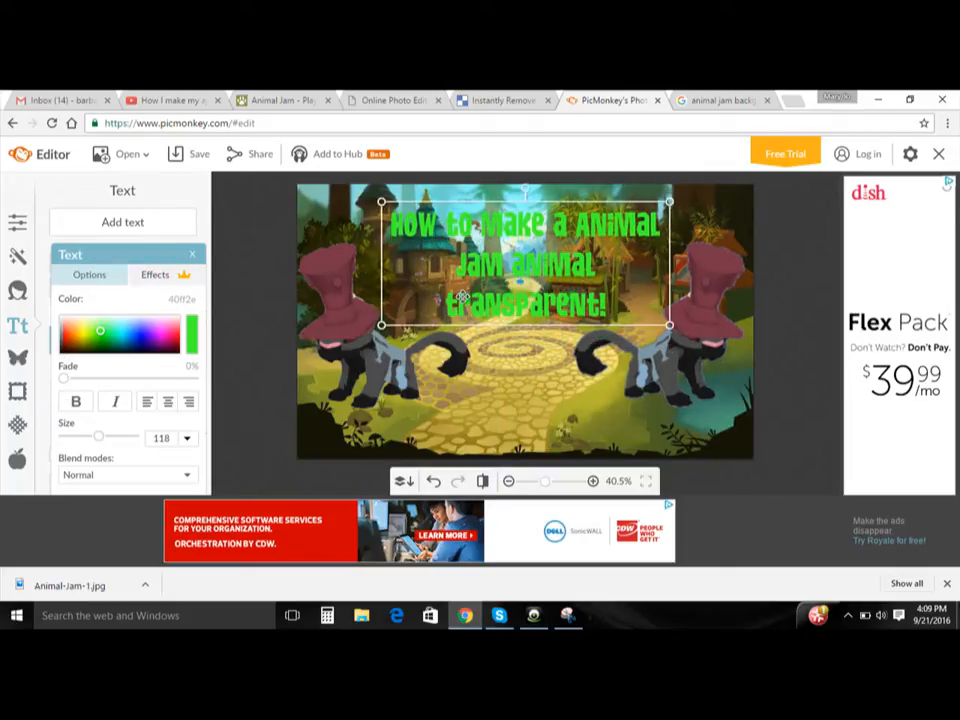
- Tint the right panther overlay blue with color 004e69 and the left panther overlay with color 003a44
click(289, 309)
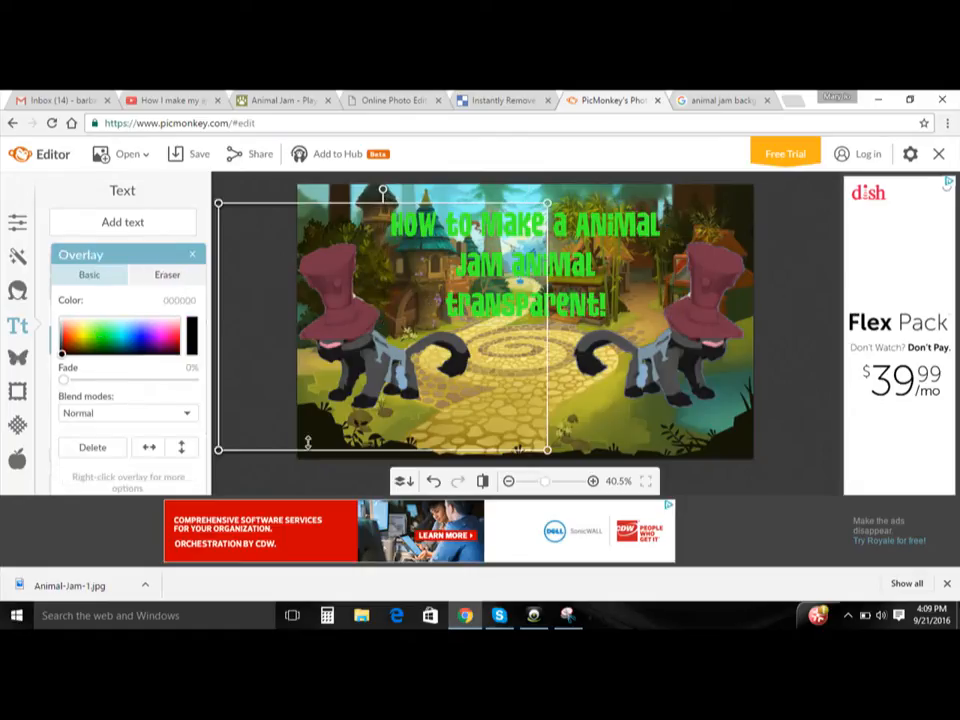
click(775, 395)
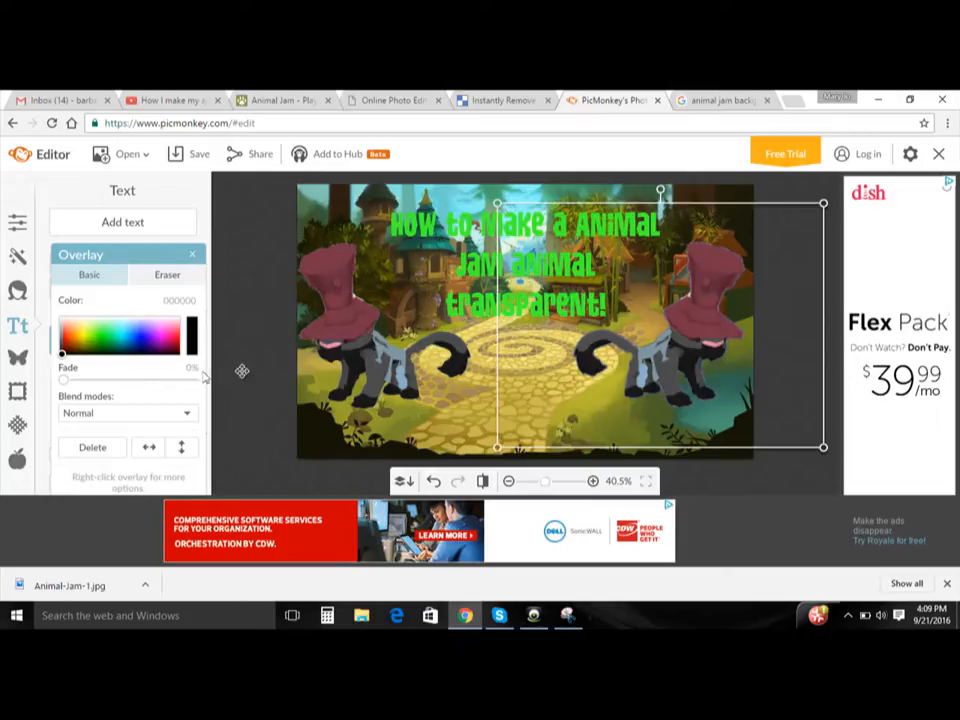
mouse_move(118, 338)
mouse_down()
mouse_move(133, 337)
mouse_move(137, 348)
mouse_move(162, 343)
mouse_move(155, 360)
mouse_move(139, 343)
mouse_move(128, 357)
mouse_move(127, 349)
mouse_up()
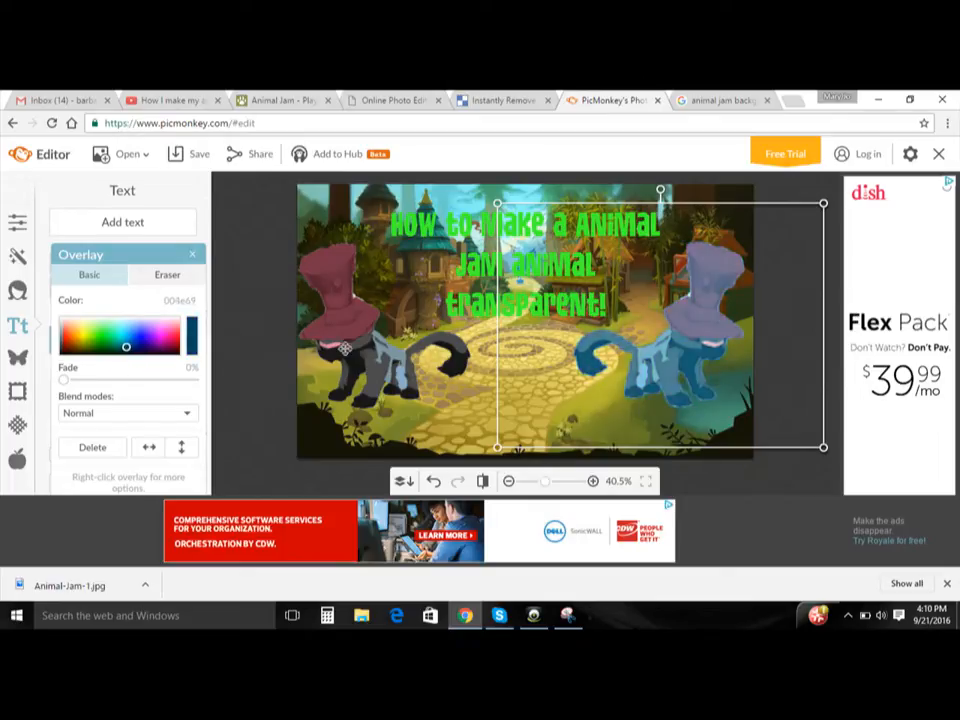
click(258, 259)
click(139, 350)
mouse_move(139, 353)
mouse_down()
mouse_move(126, 357)
mouse_move(122, 336)
mouse_move(126, 356)
mouse_up()
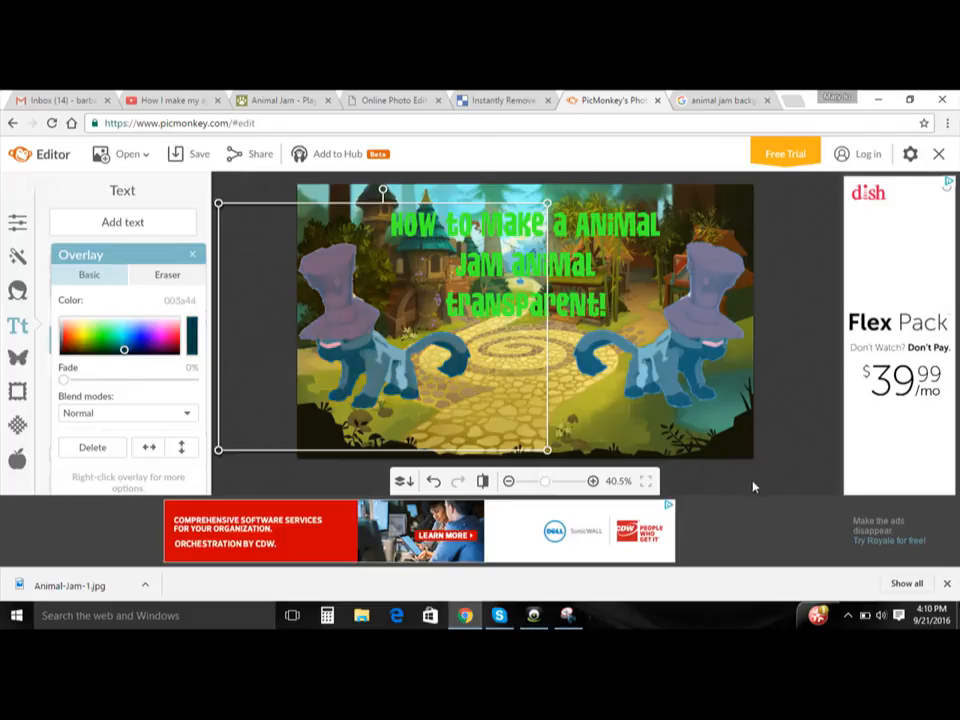
click(432, 191)
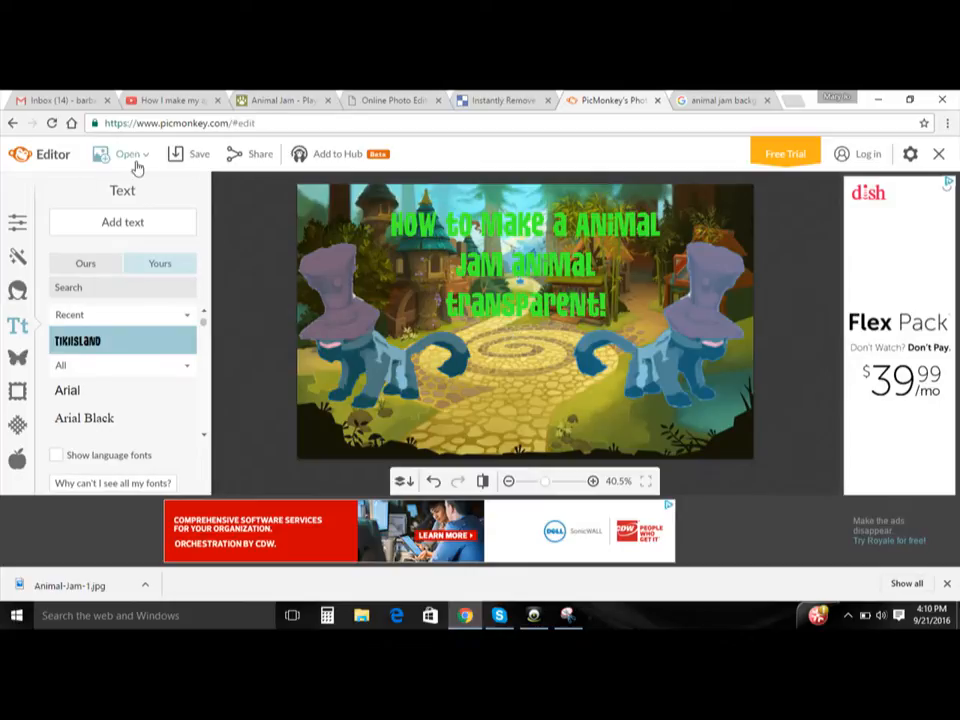
- Save the finished thumbnail to the Pictures folder as a JPG named Animal-Jam-12
click(200, 157)
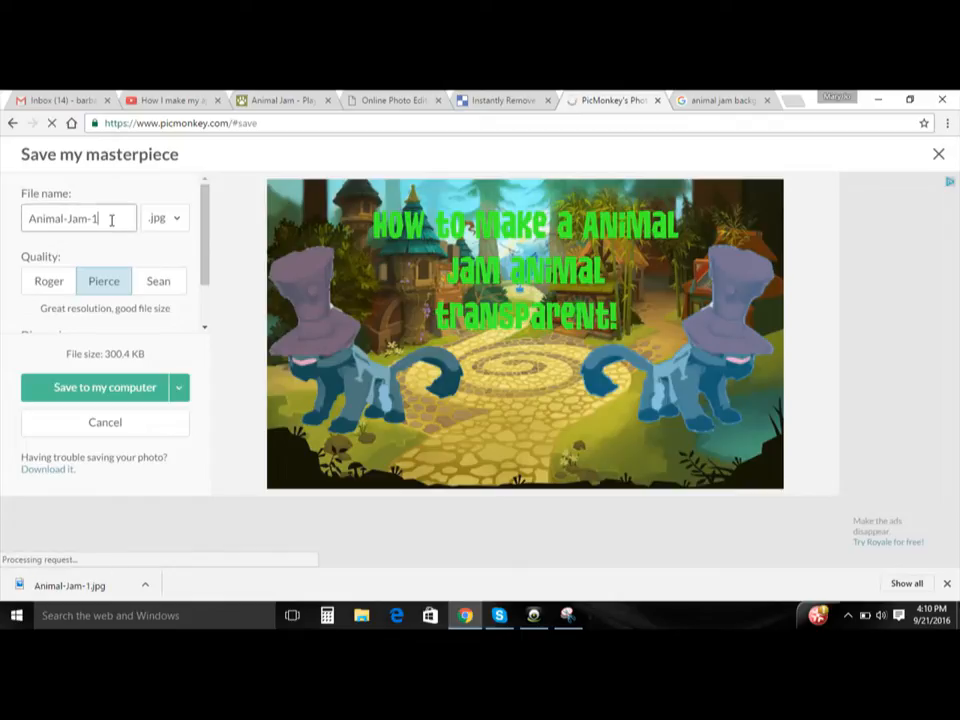
text(2)
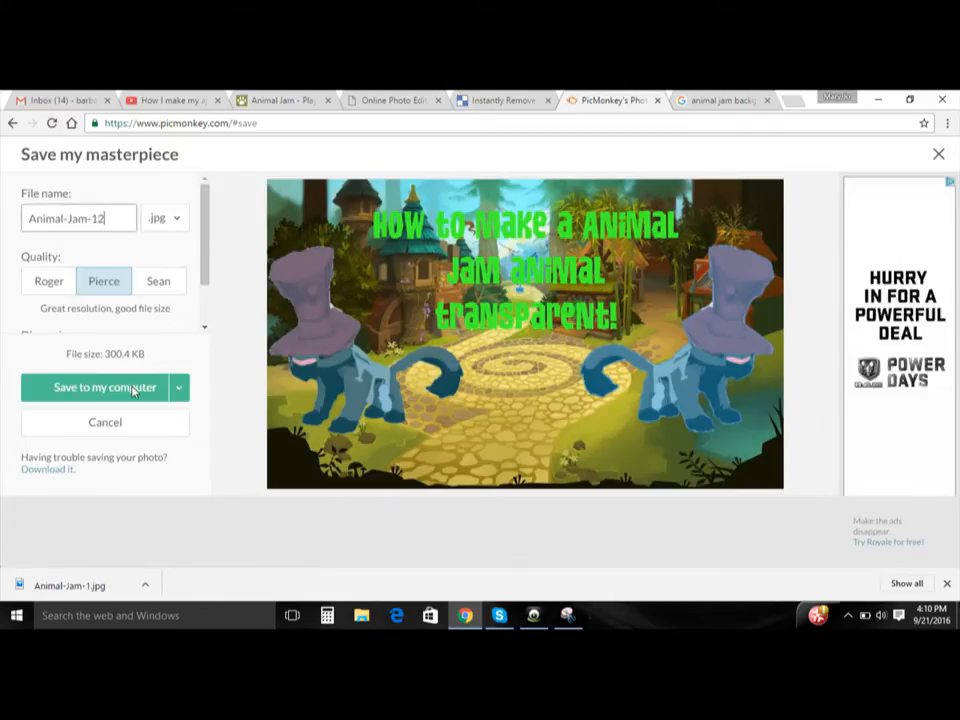
click(129, 386)
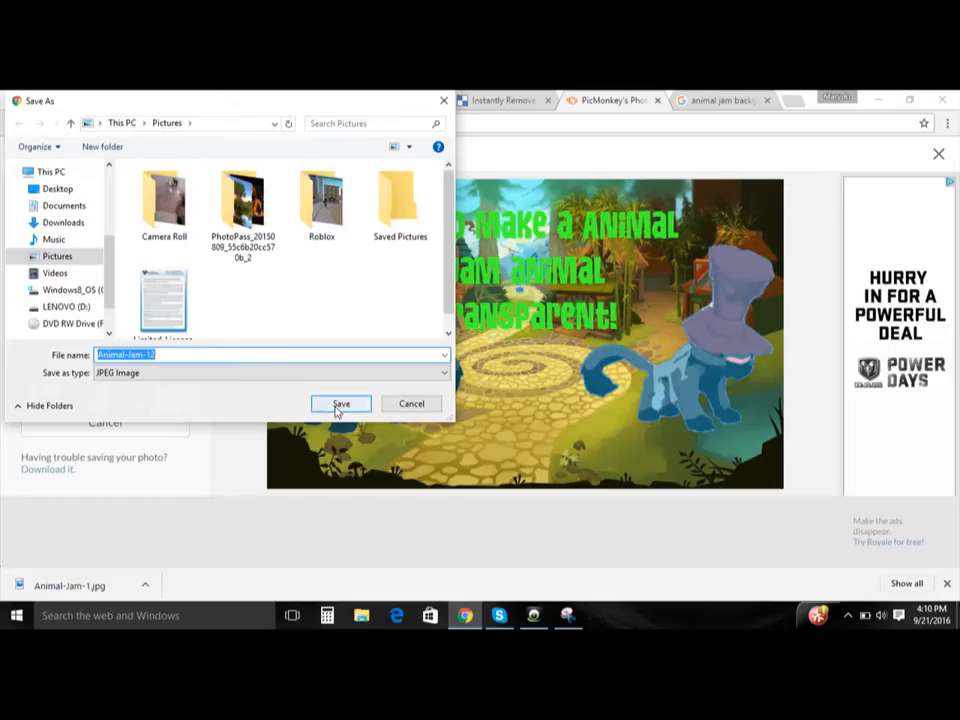
click(337, 403)
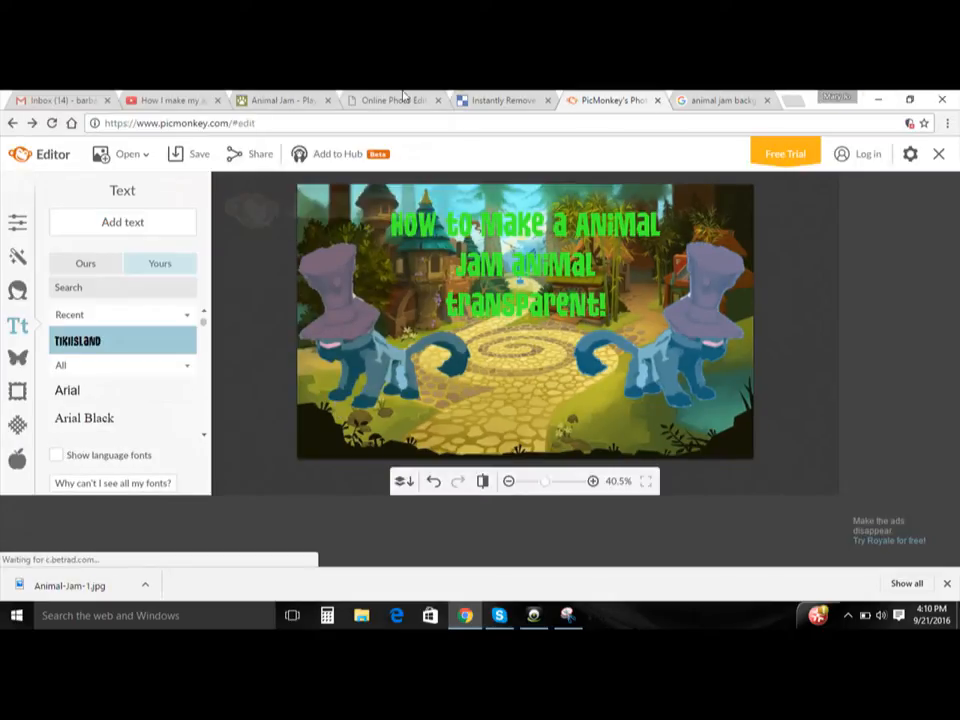
- Switch to the Animal Jam game and send the chat message "Hi"
click(280, 100)
click(479, 249)
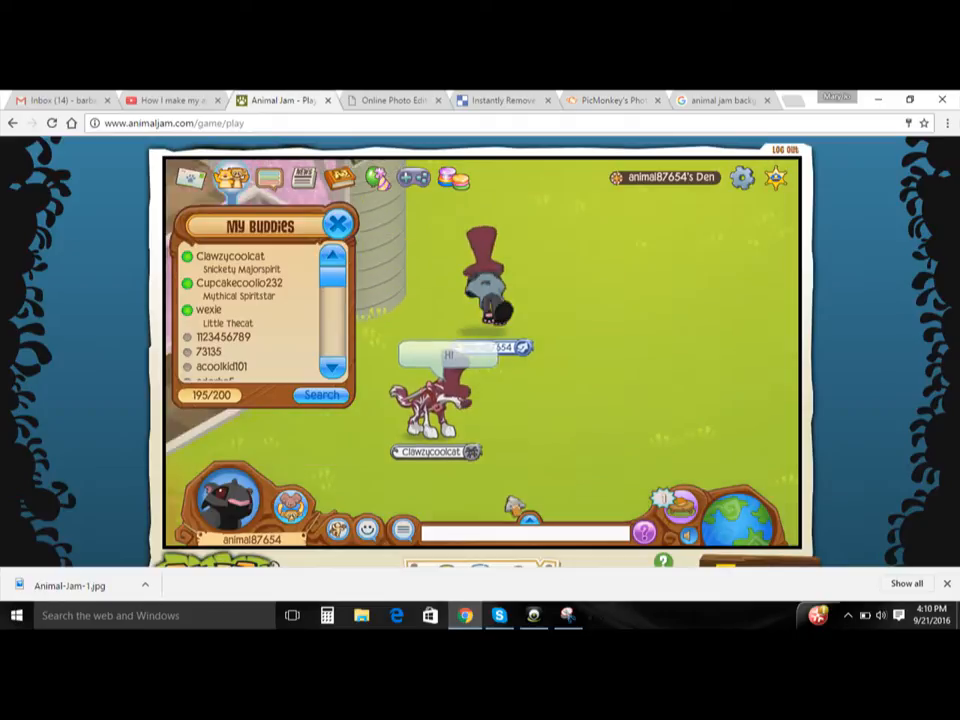
text(Hi)
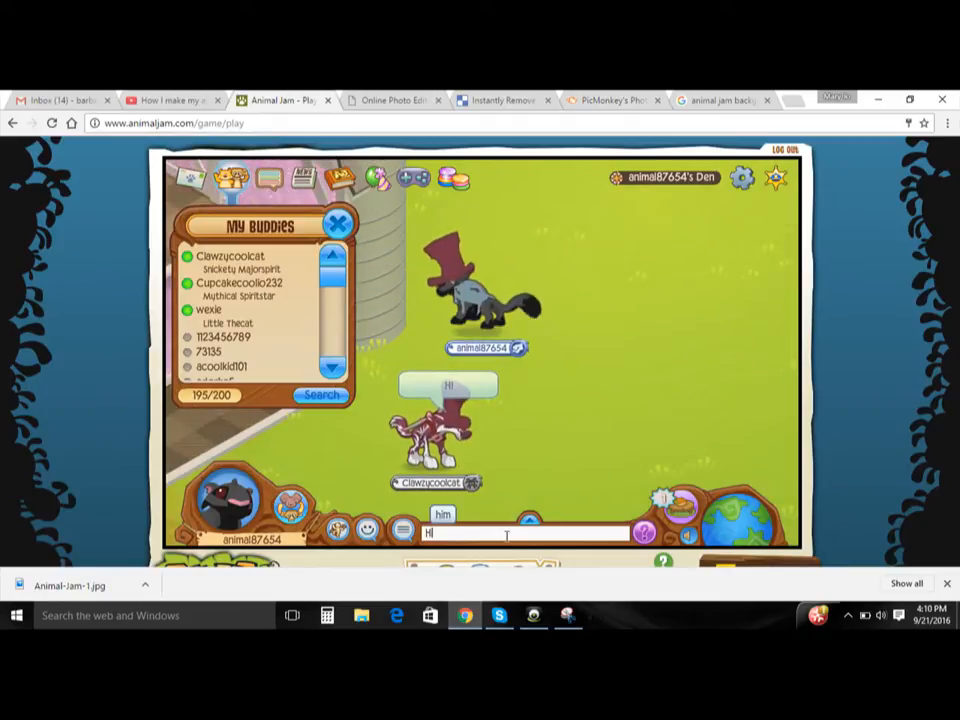
key(Return)
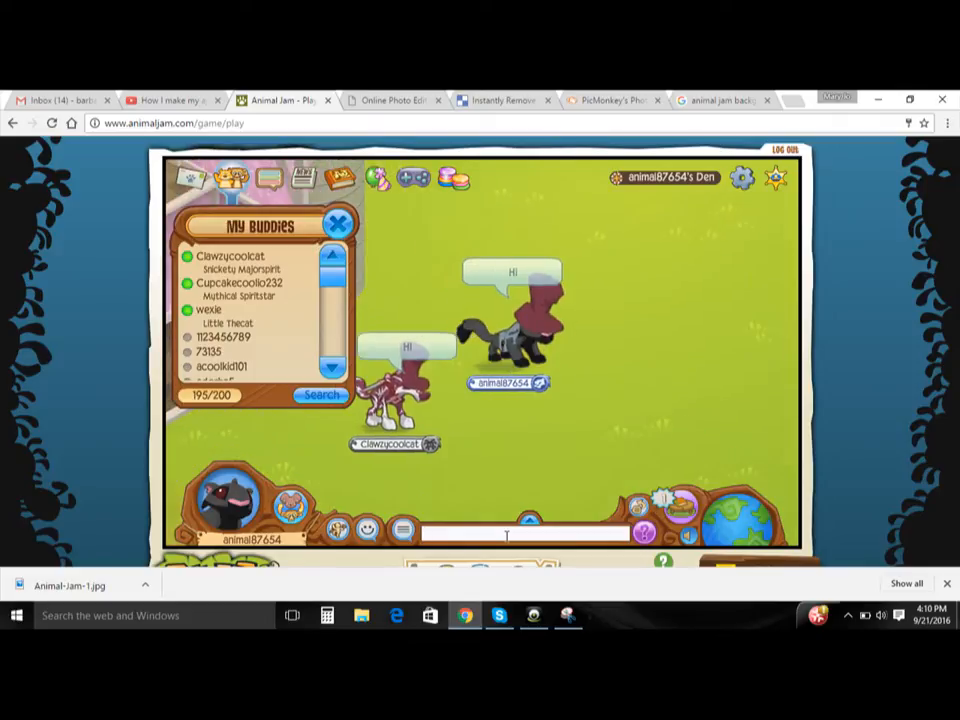
- Send the chat message "Sorry I was doing a video"
text(s)
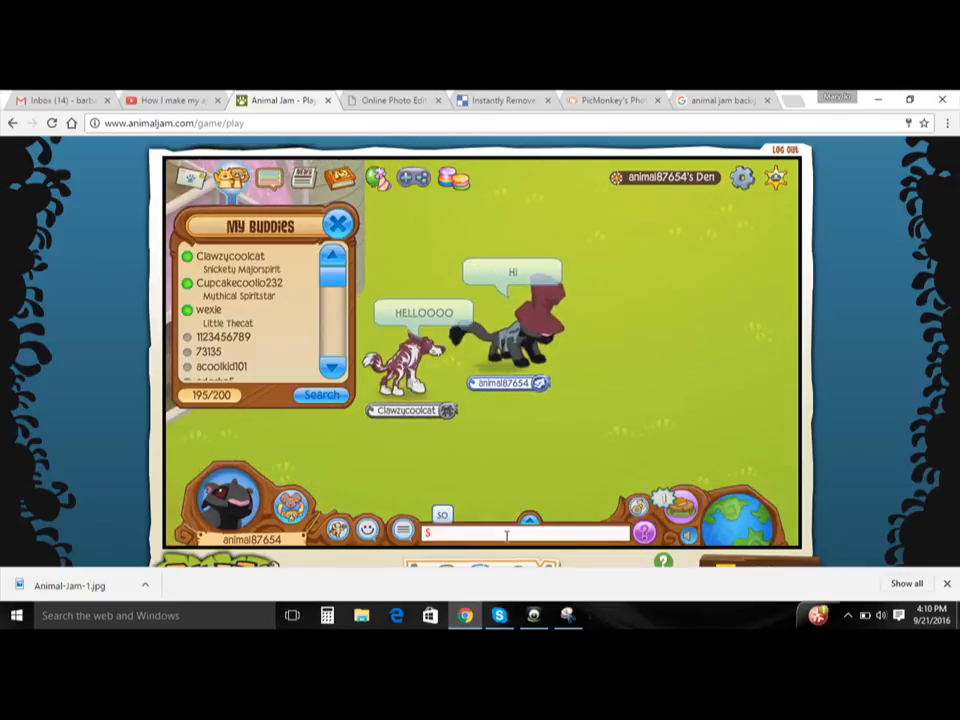
text(orry I was)
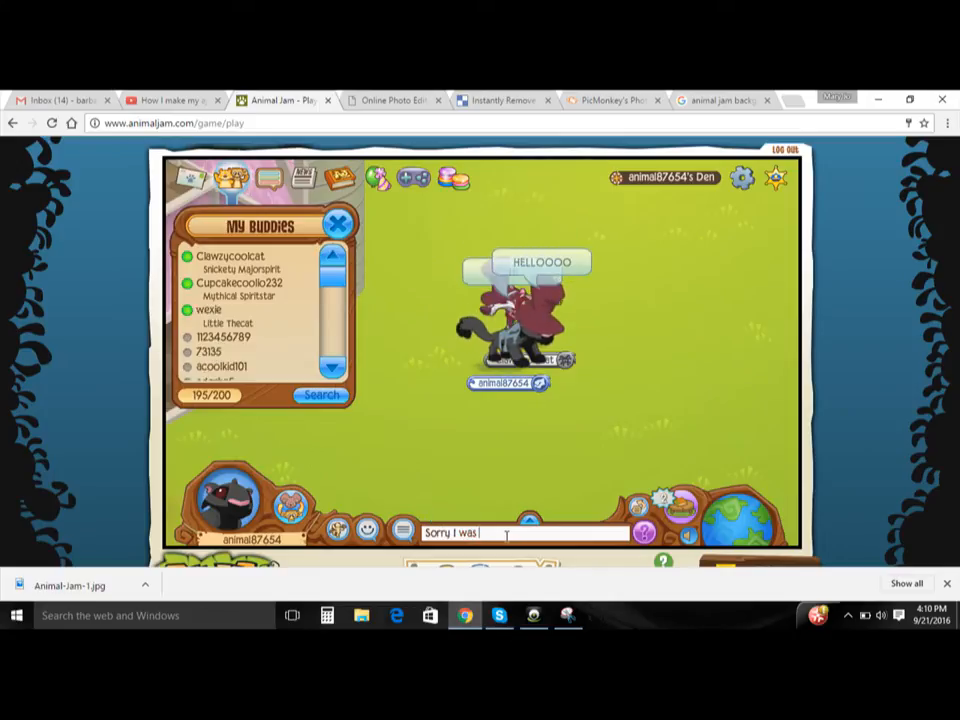
key(BackSpace)
key(BackSpace)
key(BackSpace)
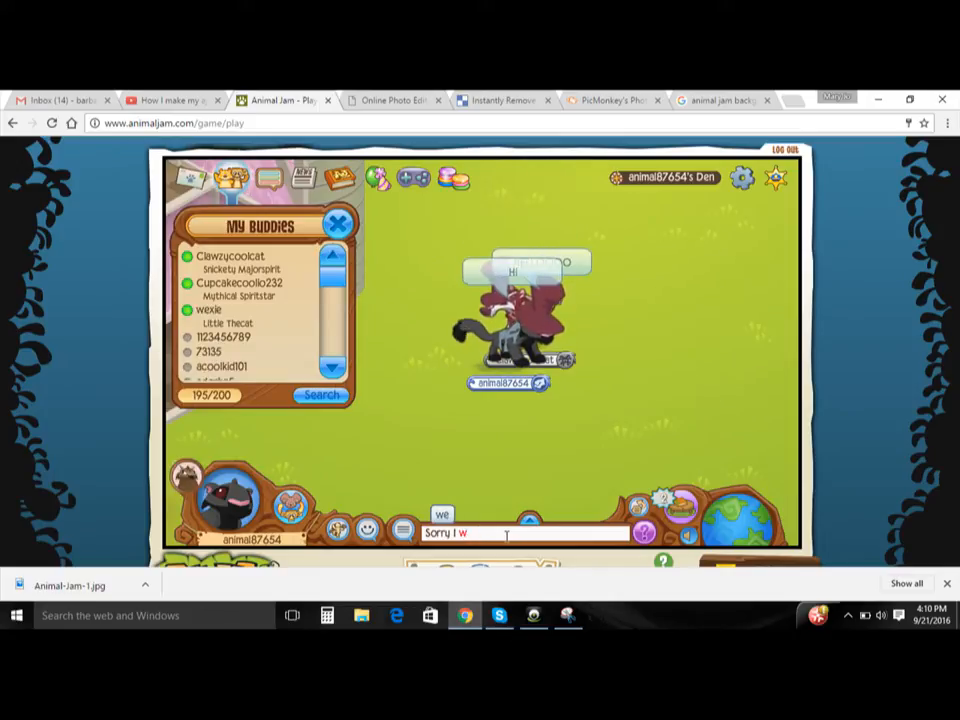
key(BackSpace)
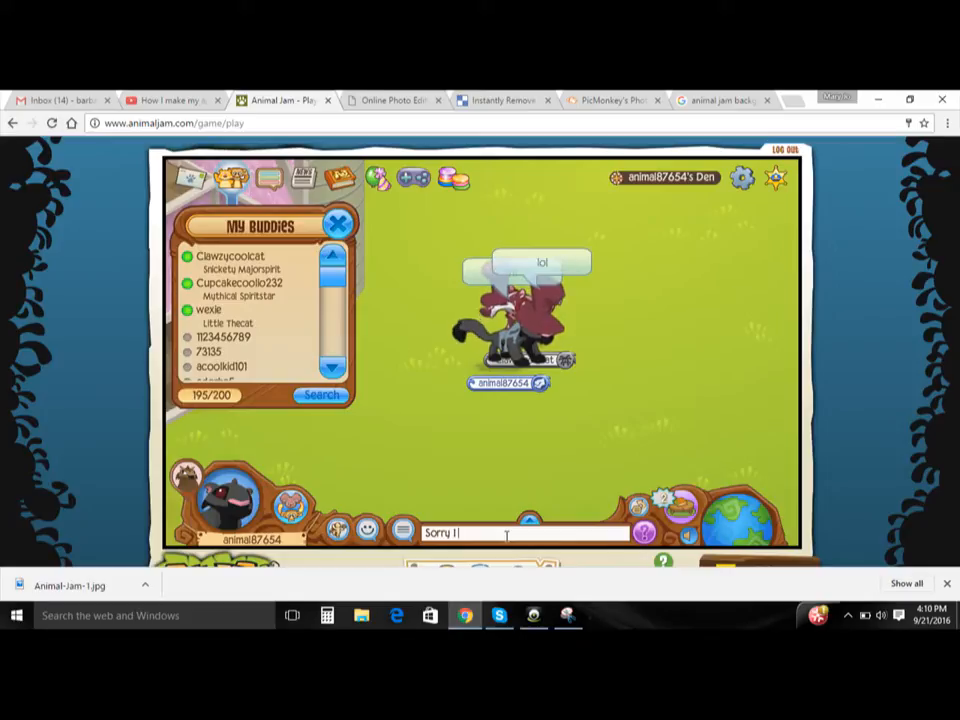
text(was do)
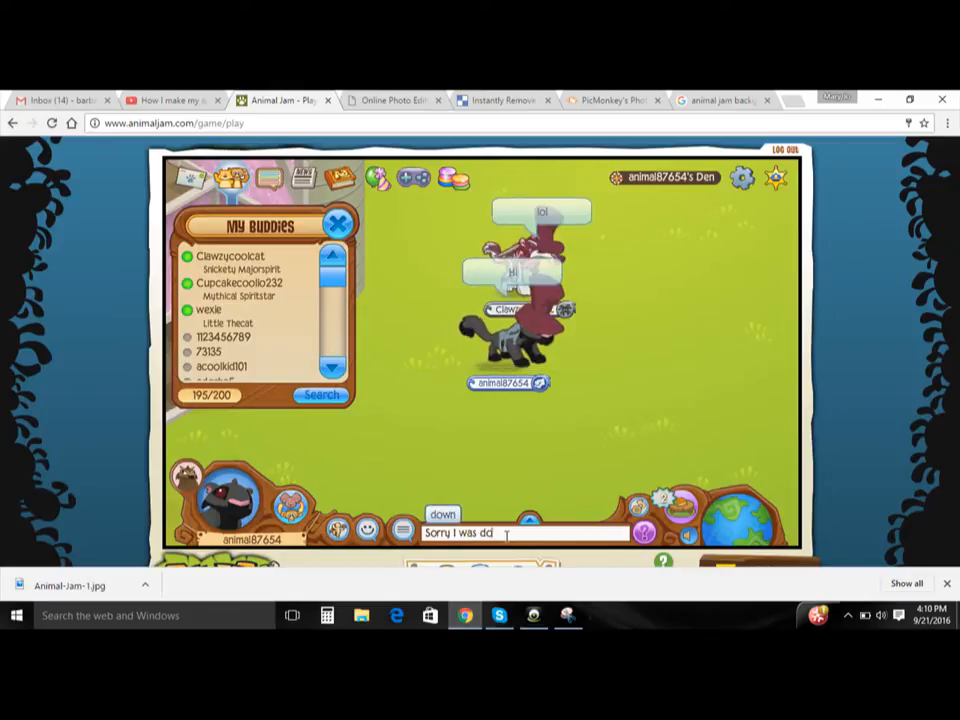
text(ingra video)
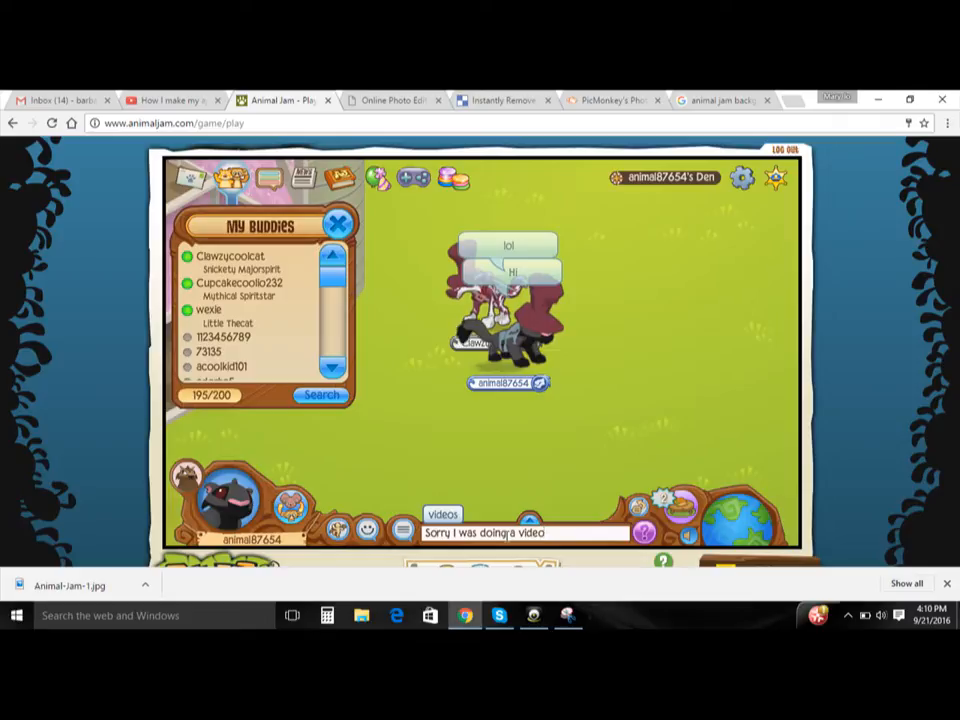
key(Return)
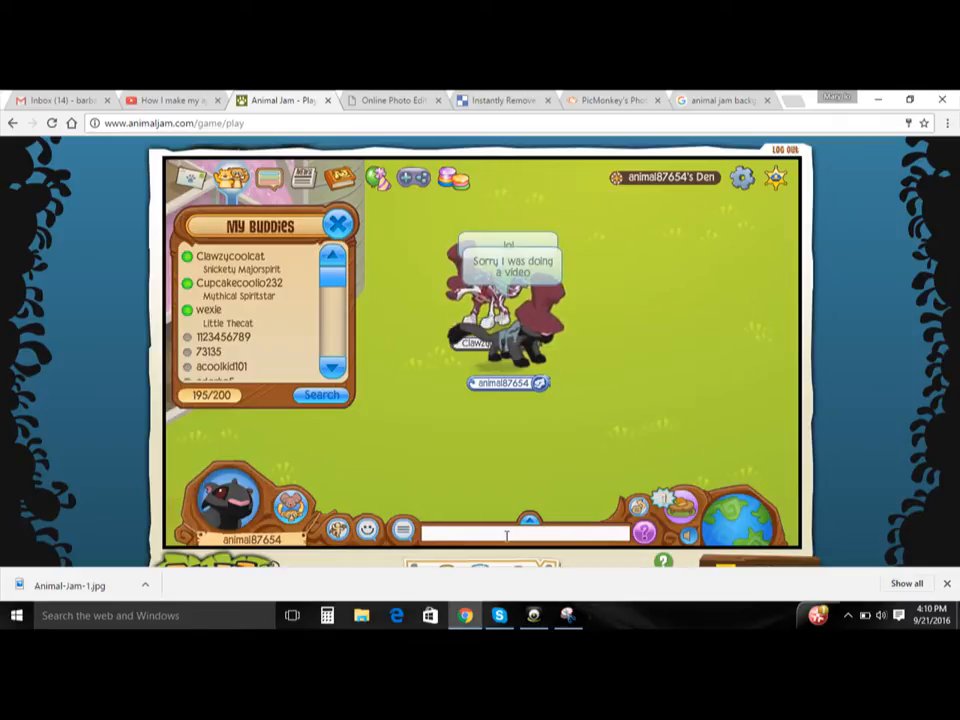
- Send the chat message "On how to make a animal jam transparent"
text(On)
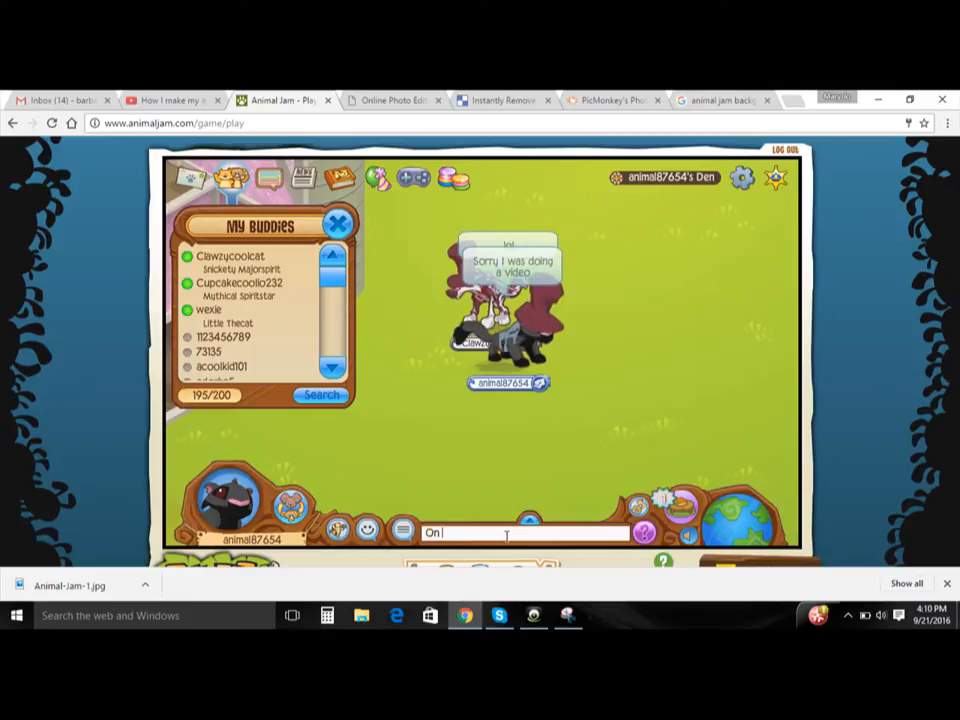
text( how to to make a)
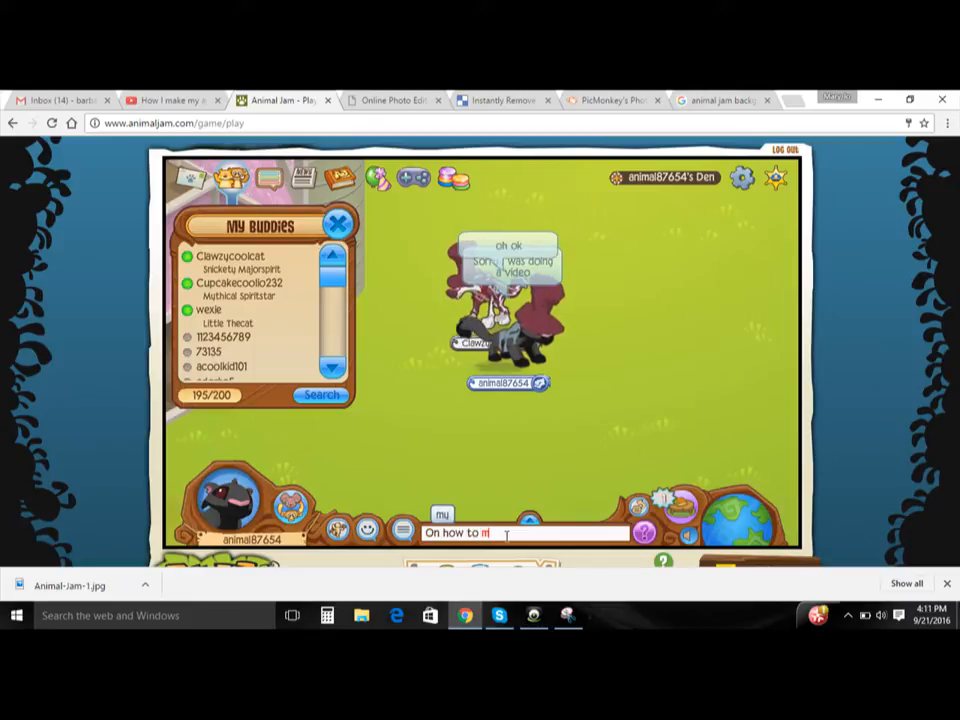
text( anim)
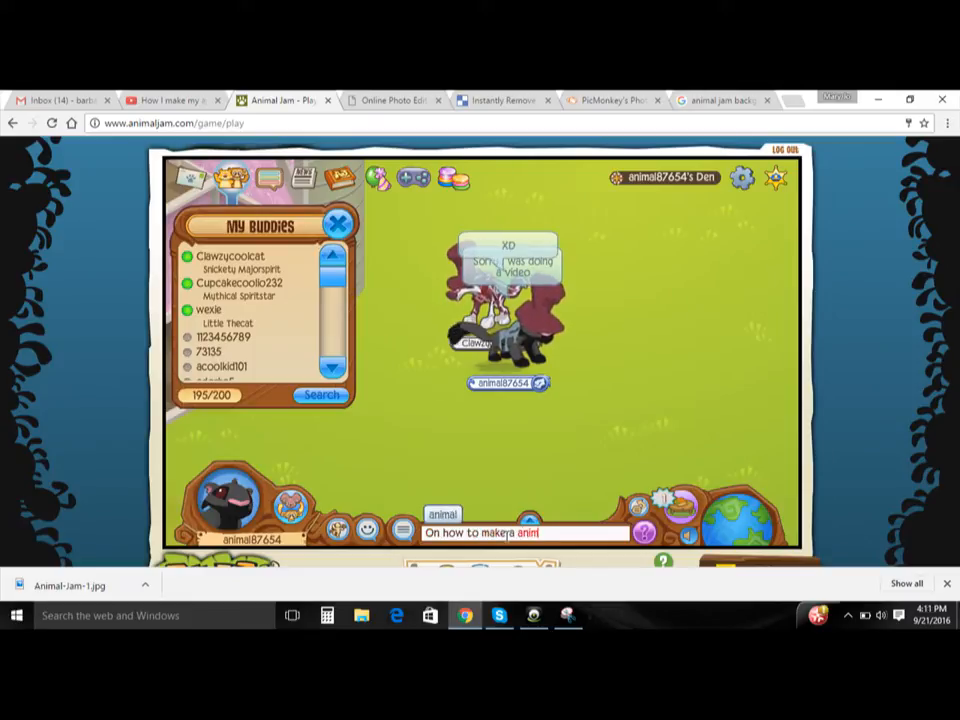
text(al jam transpar)
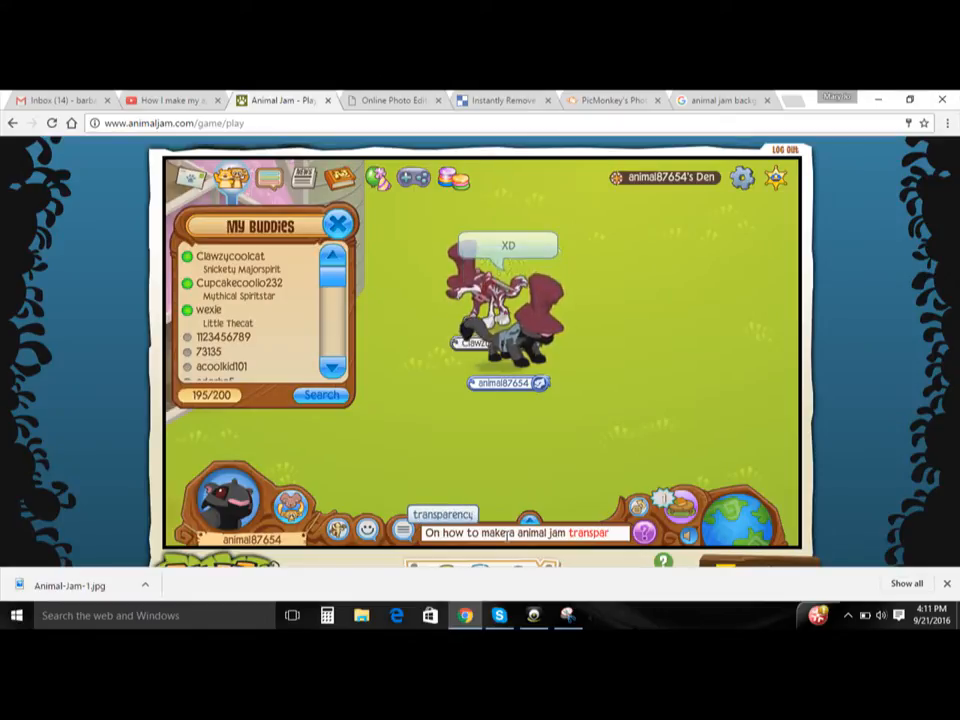
text(ent)
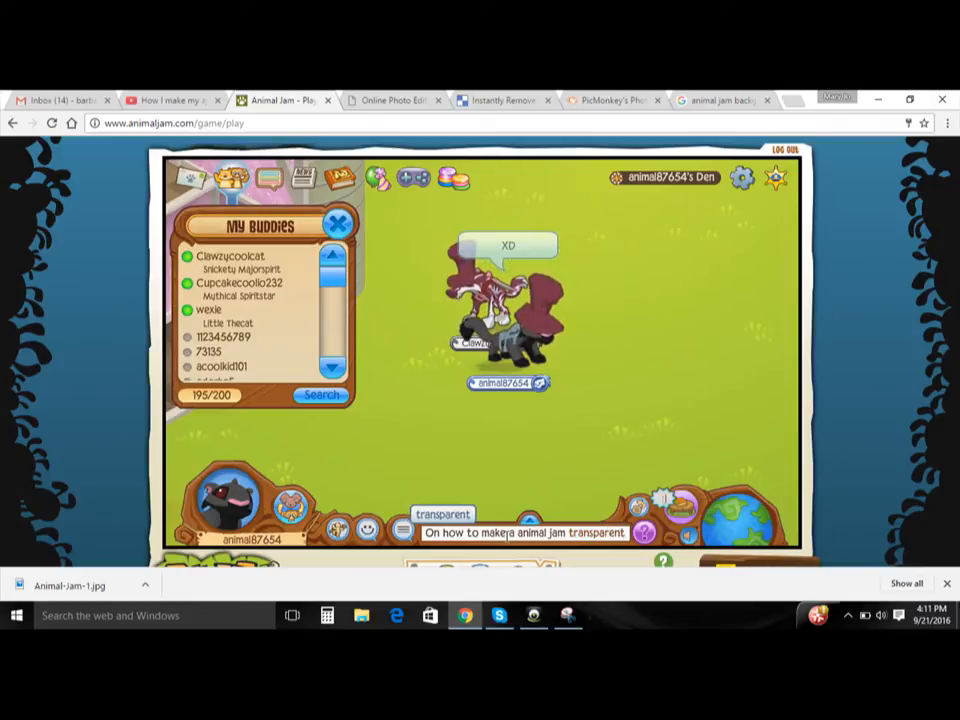
key(Return)
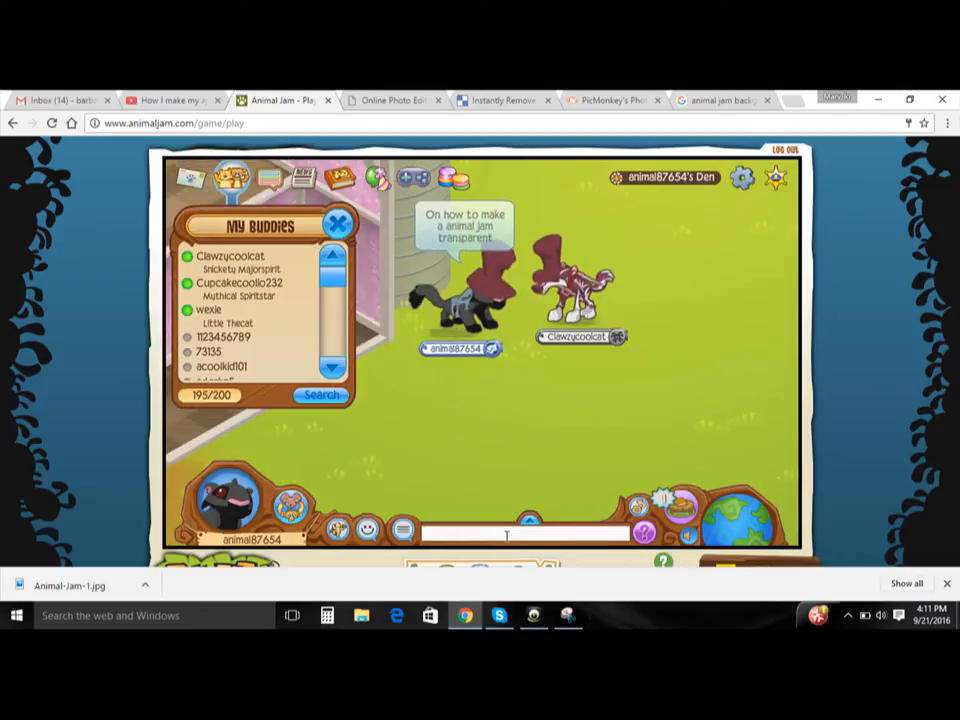
- Close the buddy list and send the chat message "know what?"
click(338, 225)
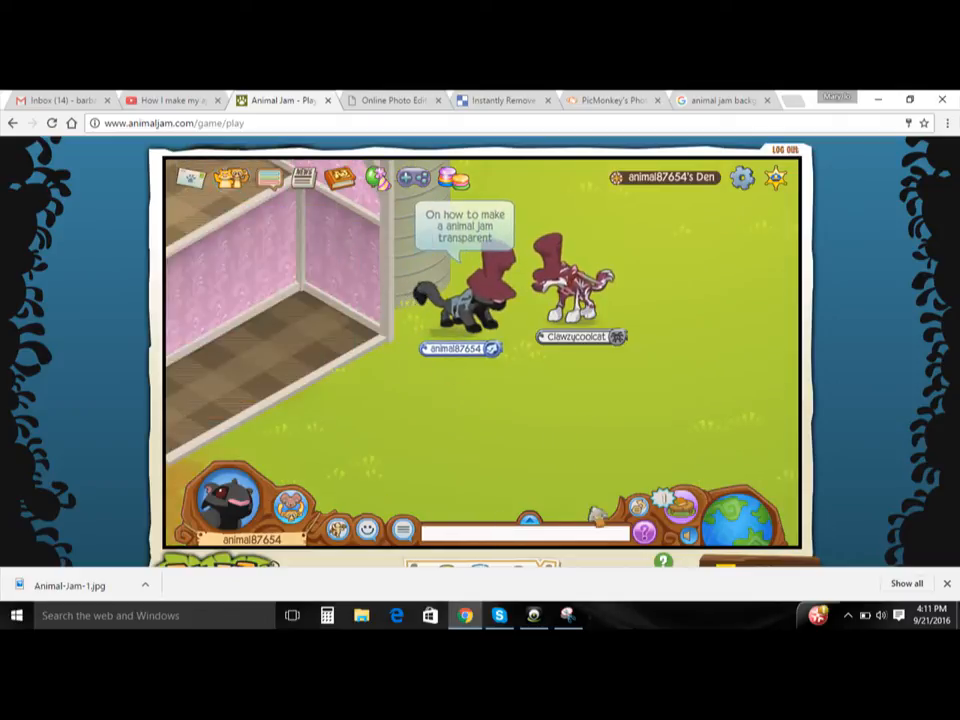
text(n)
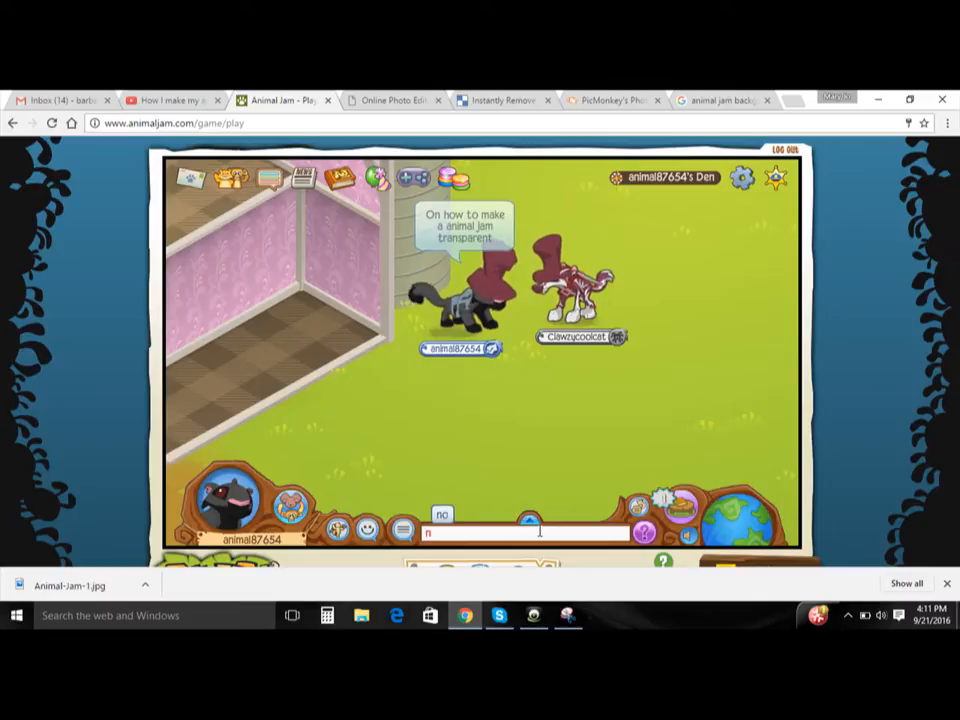
key(BackSpace)
text(know )
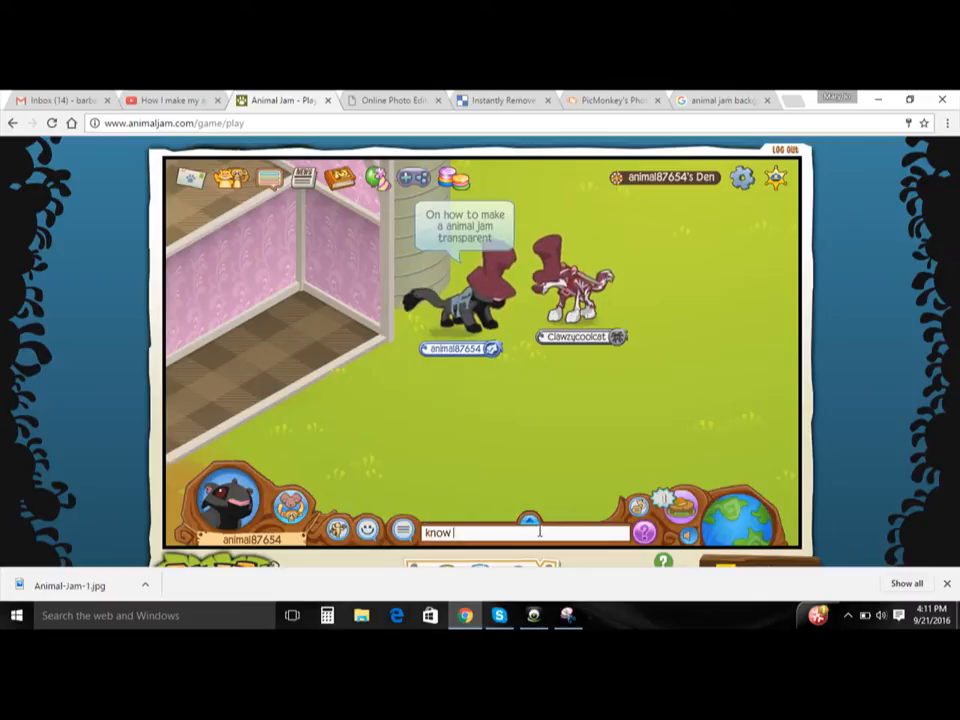
text(what?)
key(Return)
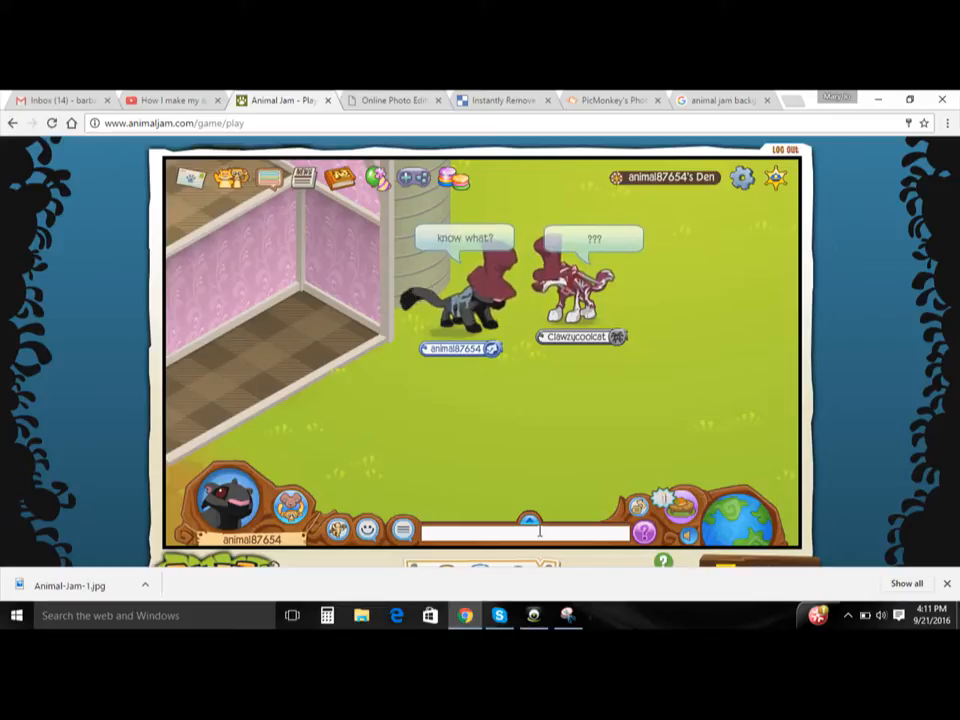
- Send the chat message "U r in my video right now"
text(U r in)
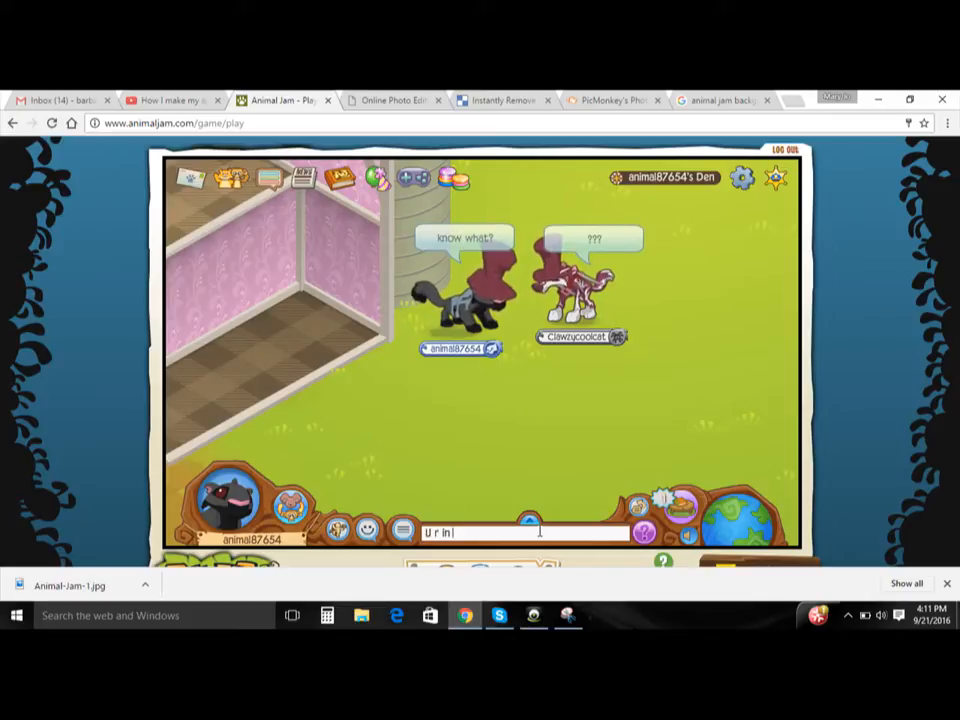
text( my v)
text(ide)
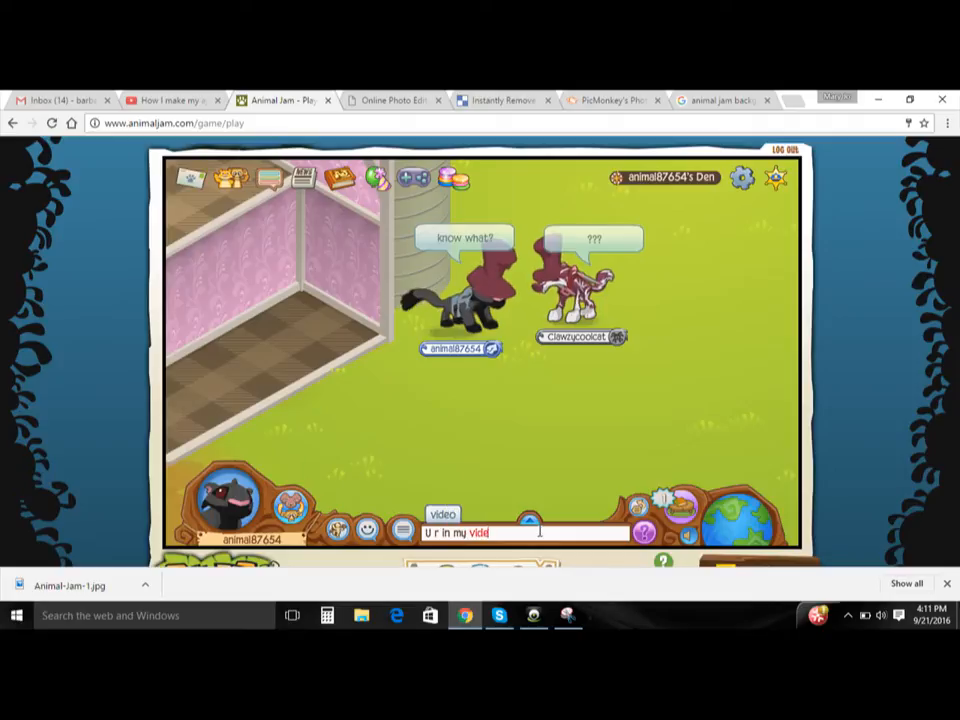
text(o right now)
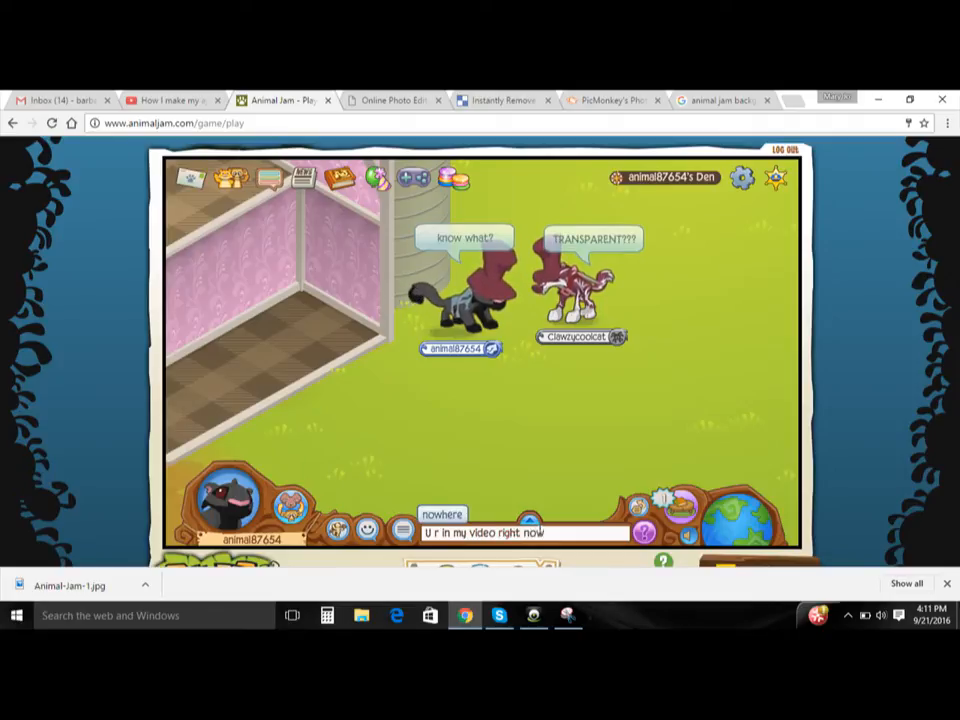
key(Return)
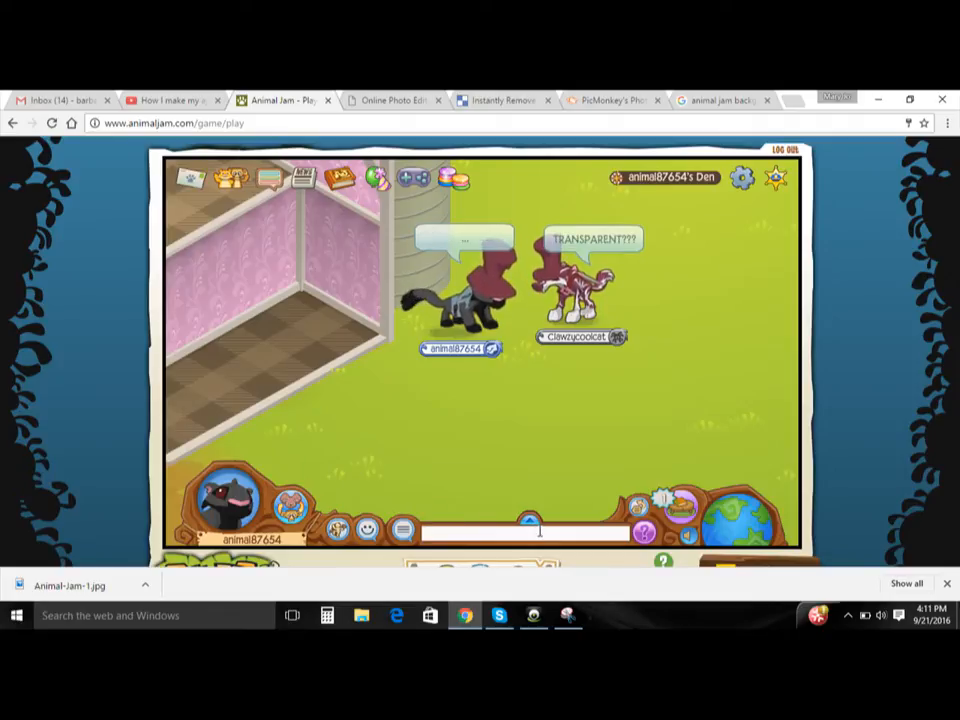
- Show a smiling-face emote above the panther and walk it over to the buddy's animal in the den
click(368, 529)
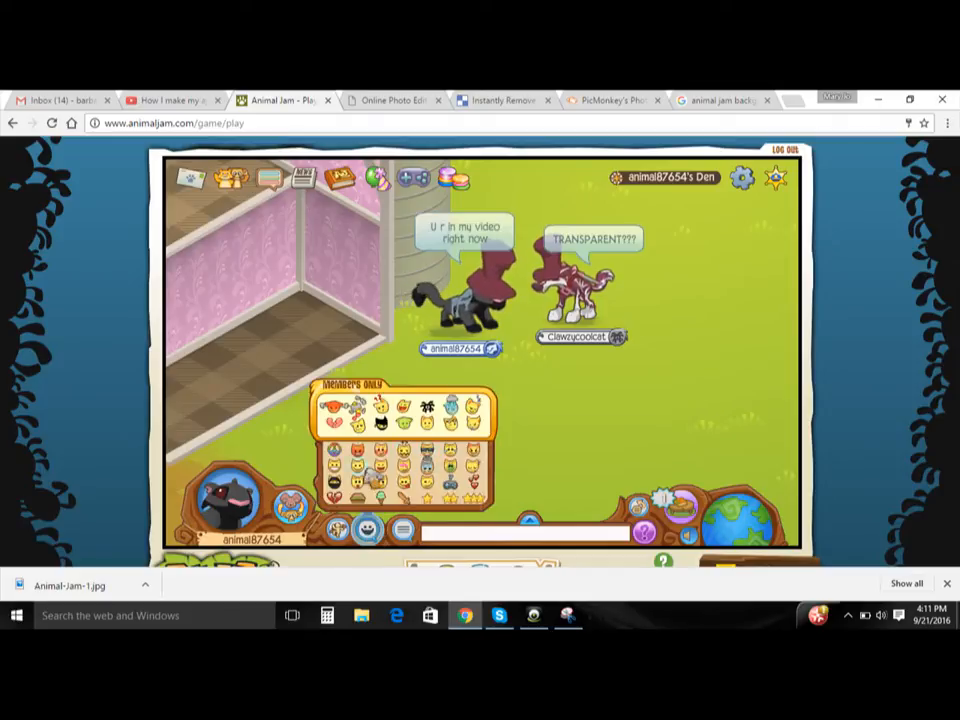
click(359, 474)
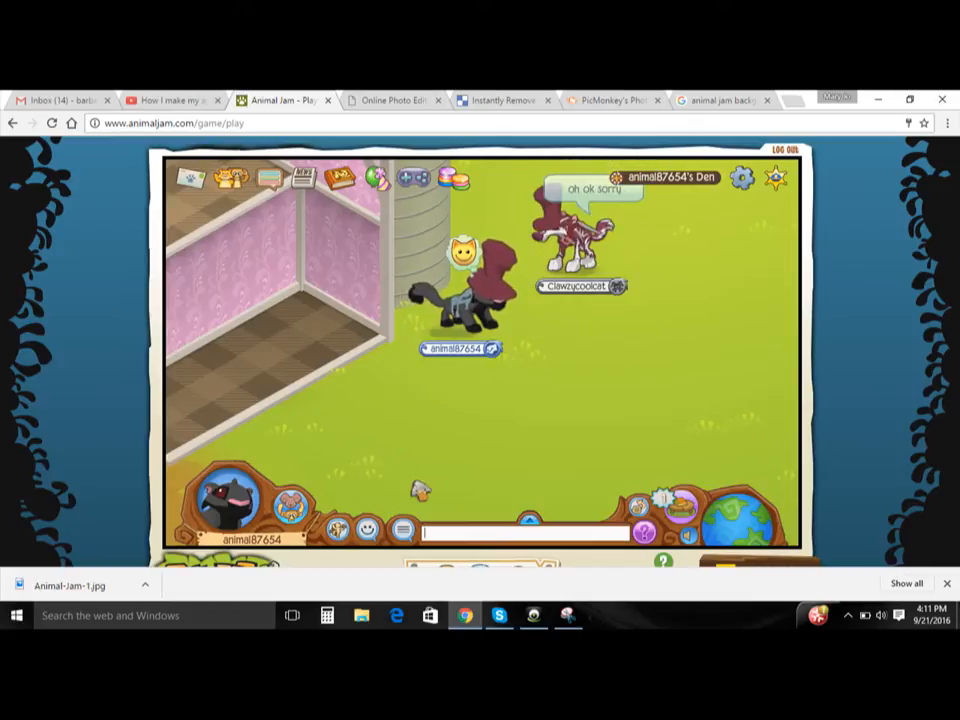
key(Up)
key(Right)
key(Left)
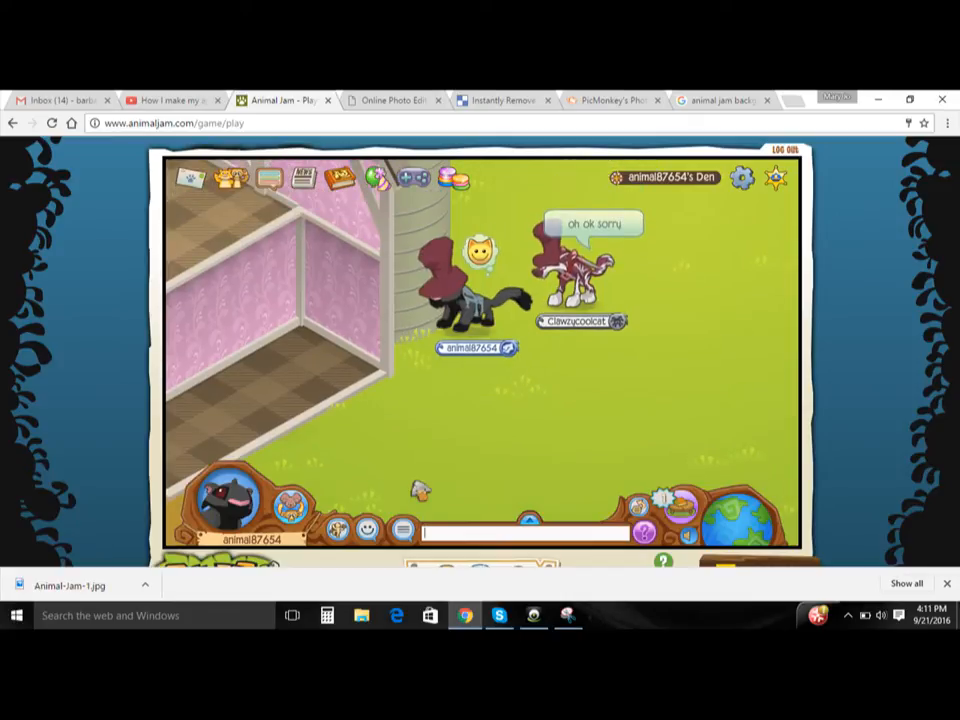
key(Right)
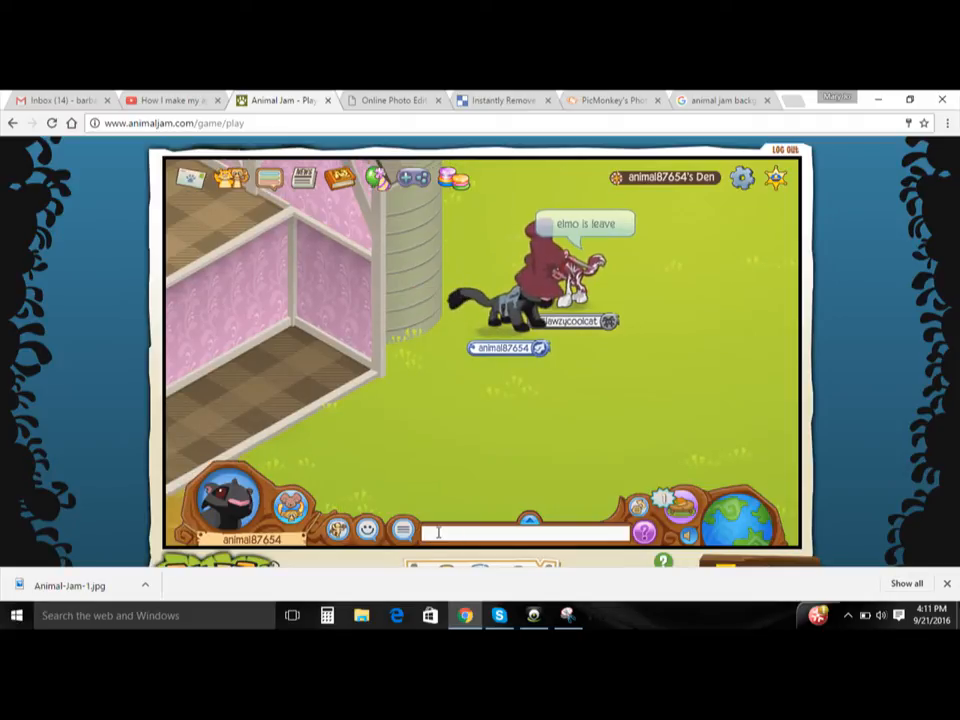
- Send the chat message "no dont leave" and walk the panther around the den to stay near the buddy's animal
text(no)
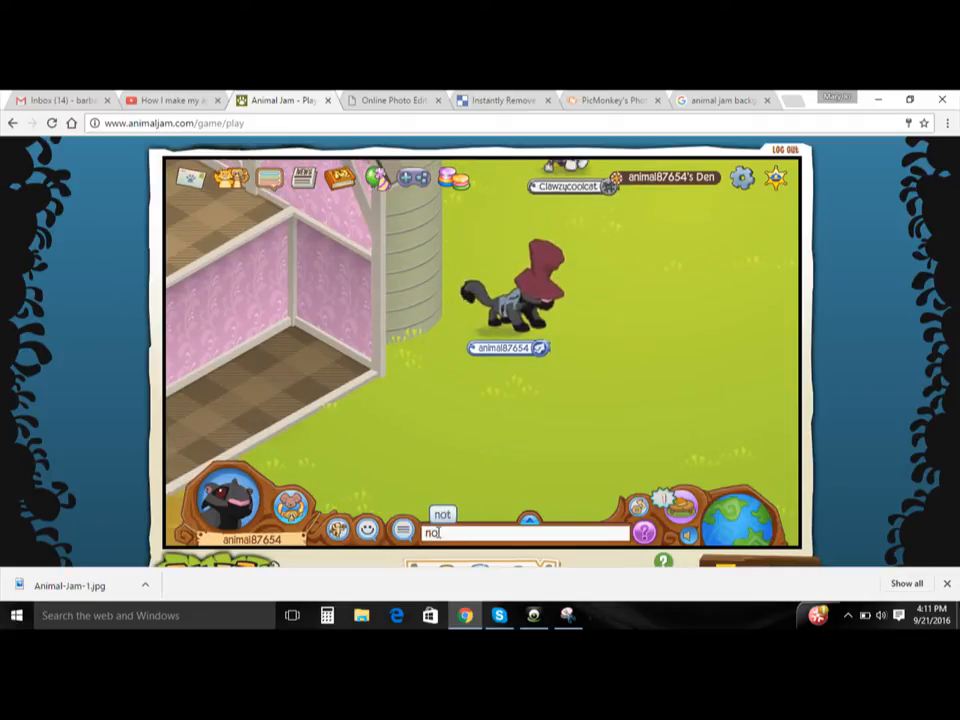
text( dont leave)
key(Return)
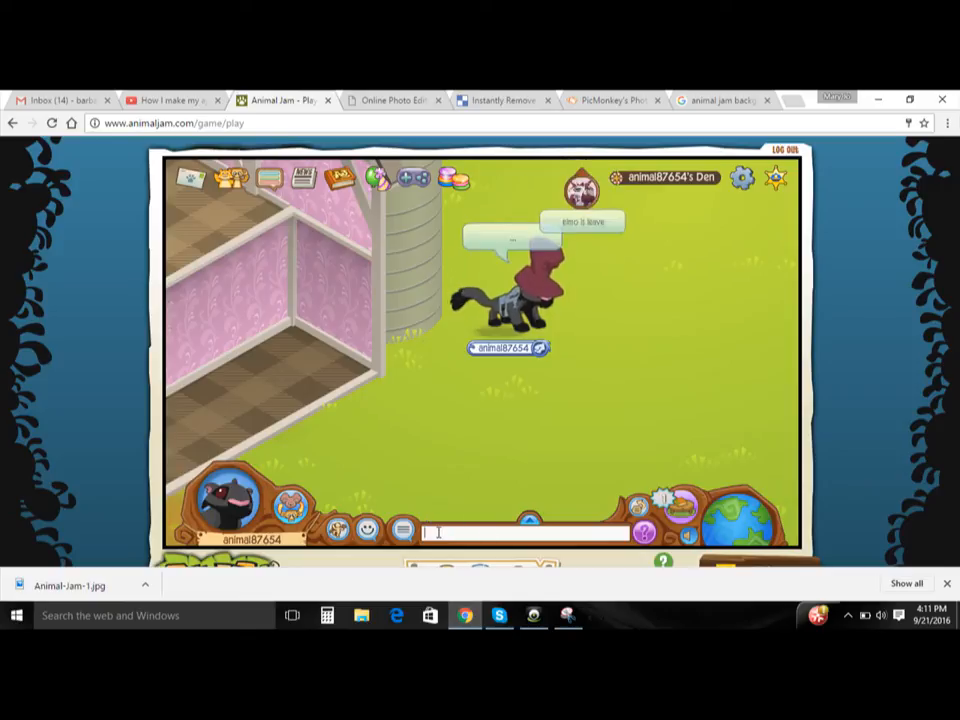
key(Up)
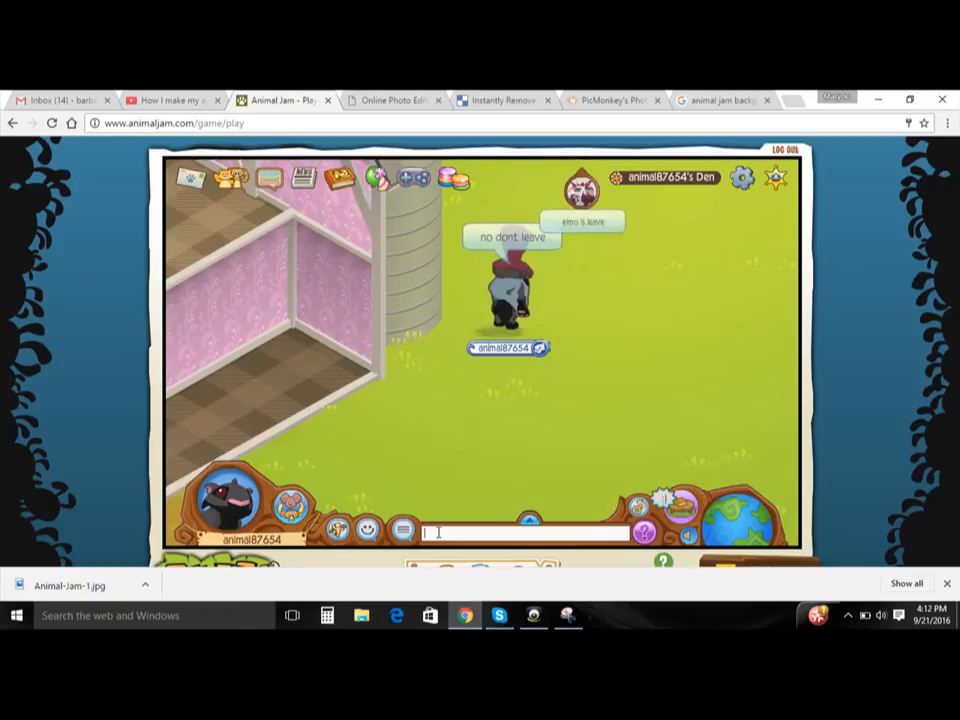
key(Right)
key(Down)
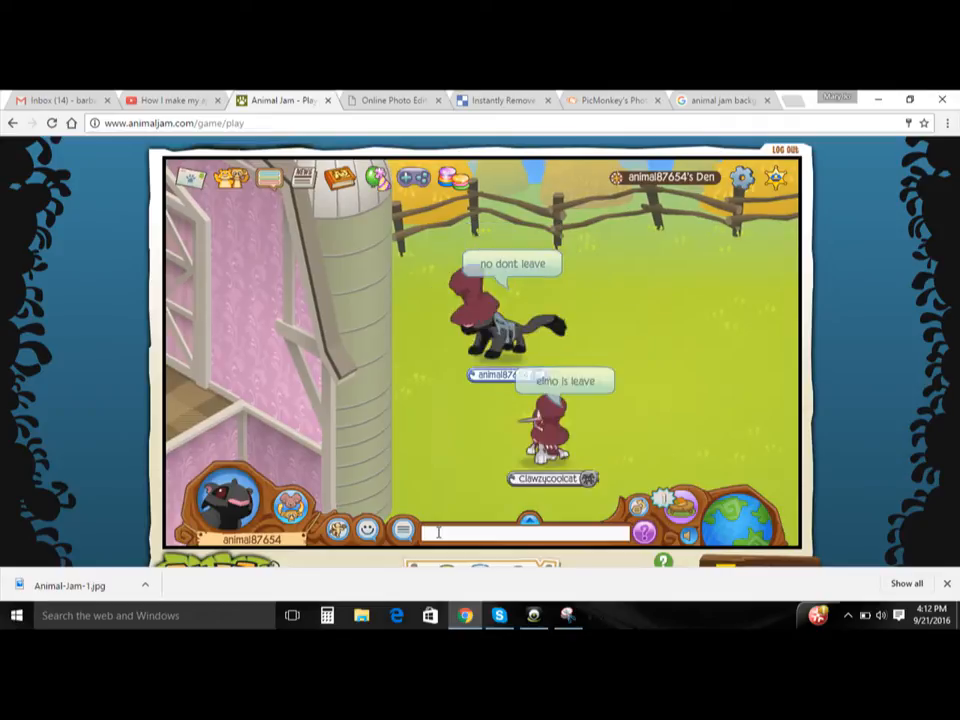
key(Left)
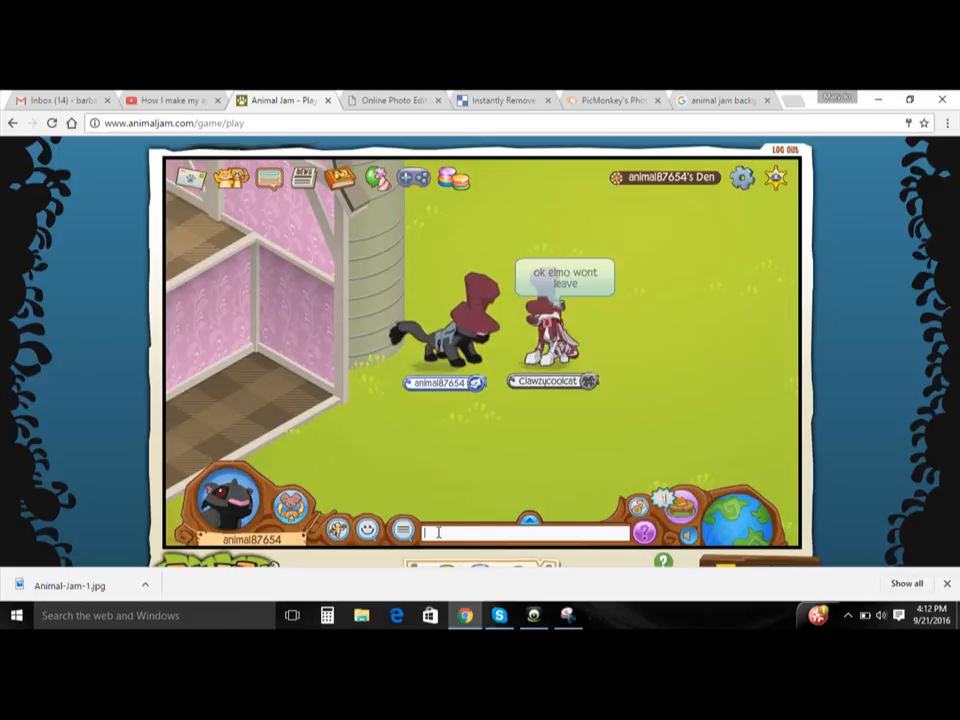
- Make the panther sit beside the buddy's animal and send the chat message "thanks elmo lol"
click(338, 531)
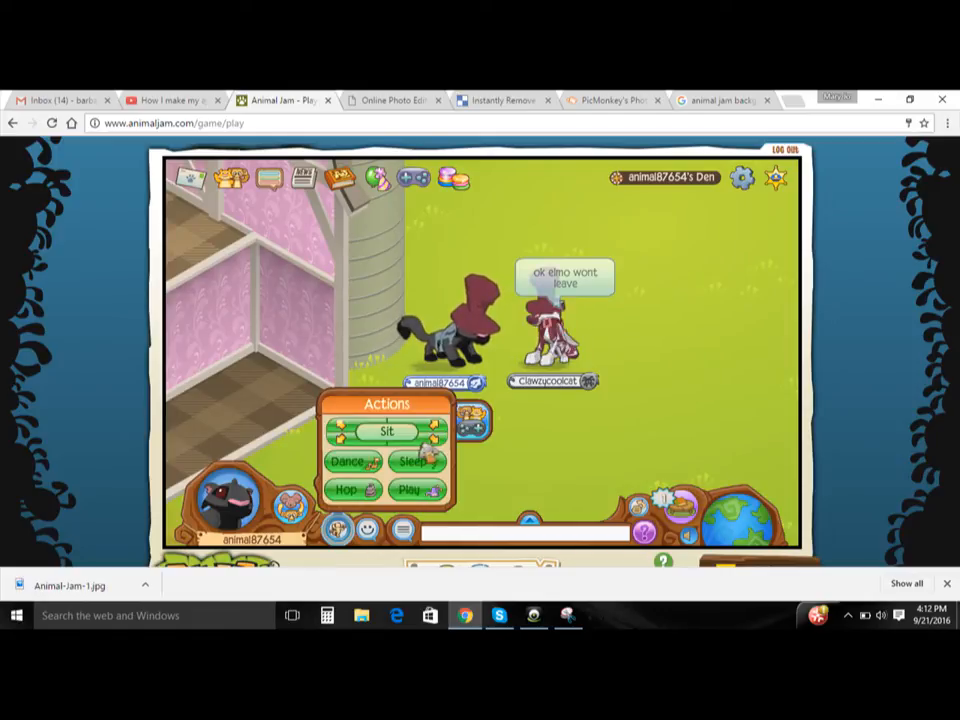
click(429, 486)
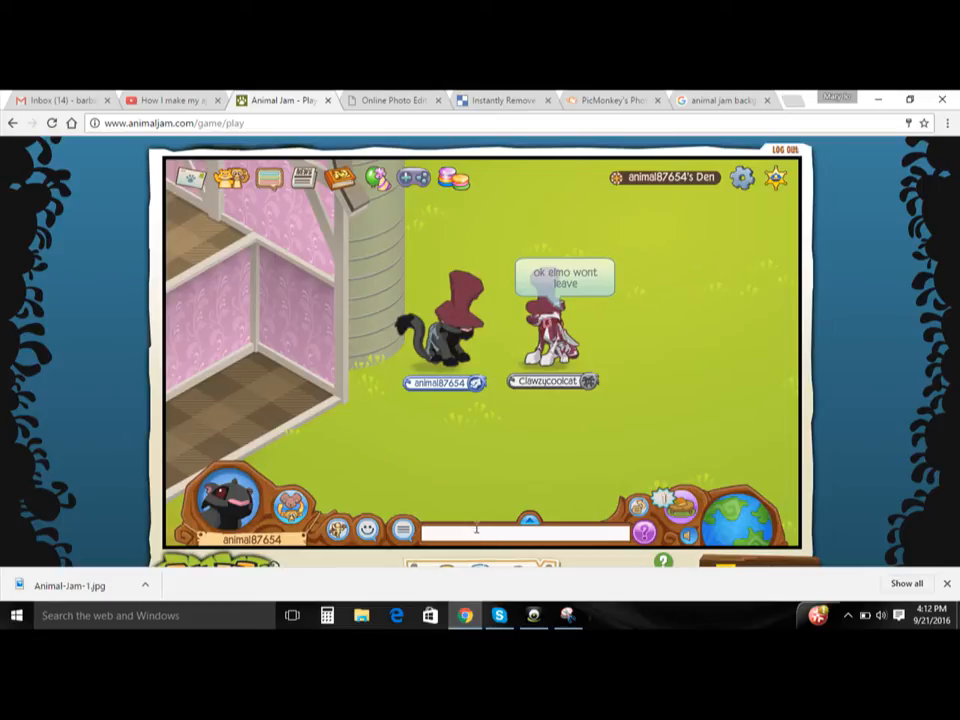
text(thanks)
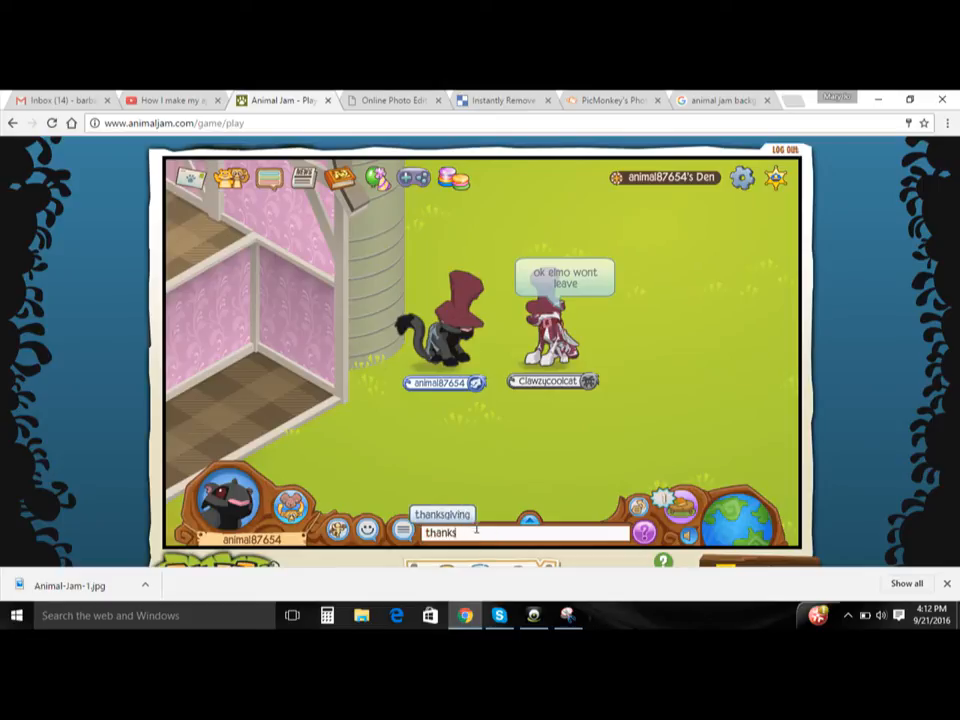
text( elmo lol)
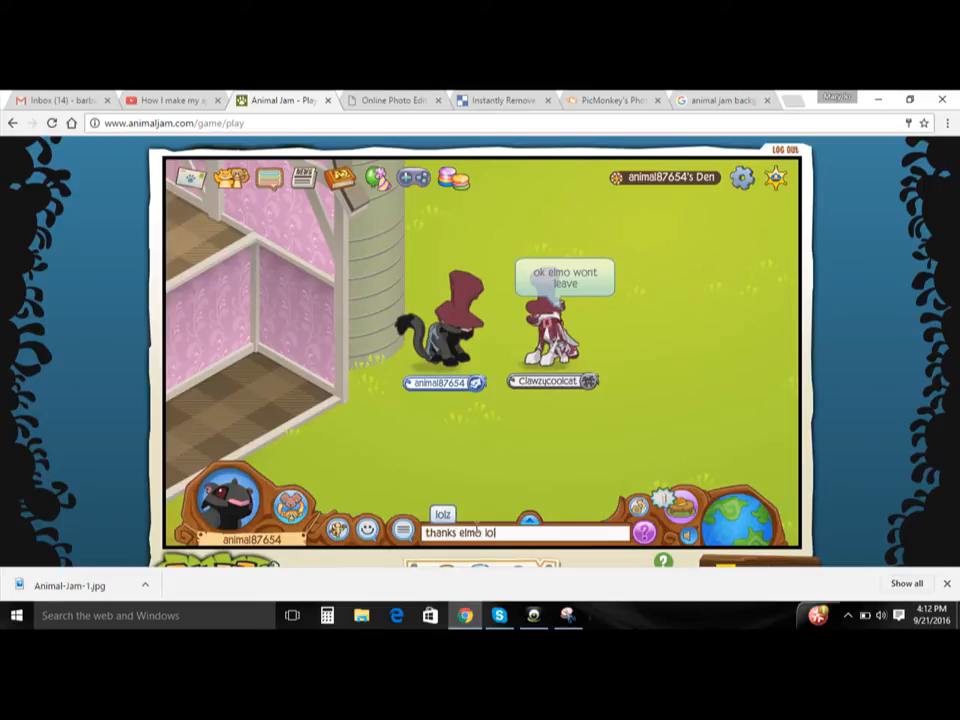
key(Return)
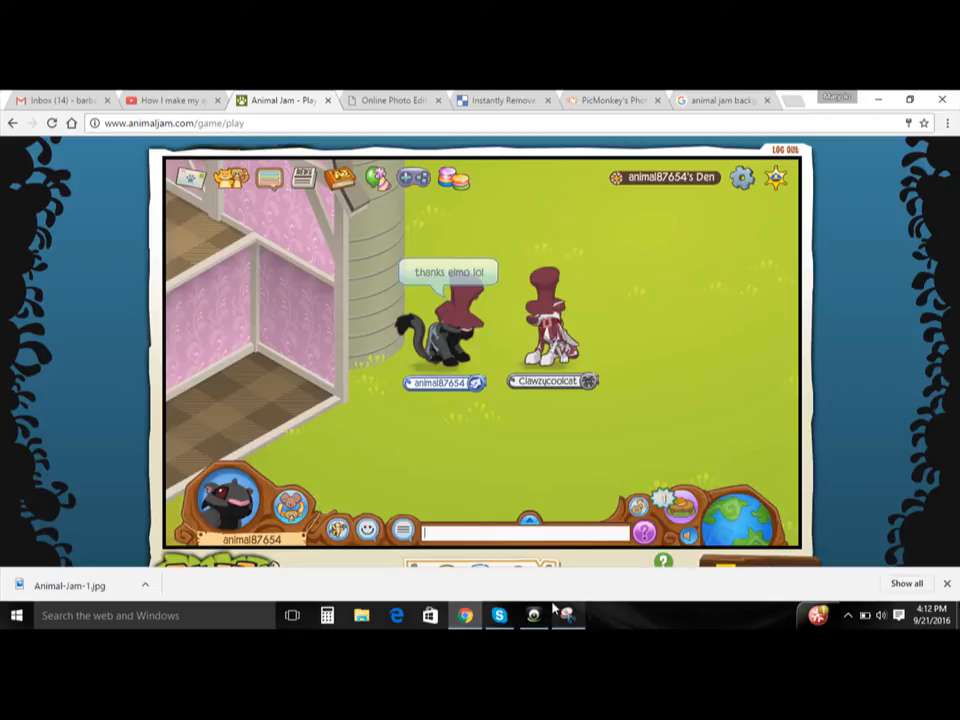
- Switch to the Desktop Capture recorder window
mouse_move(540, 620)
click(536, 574)
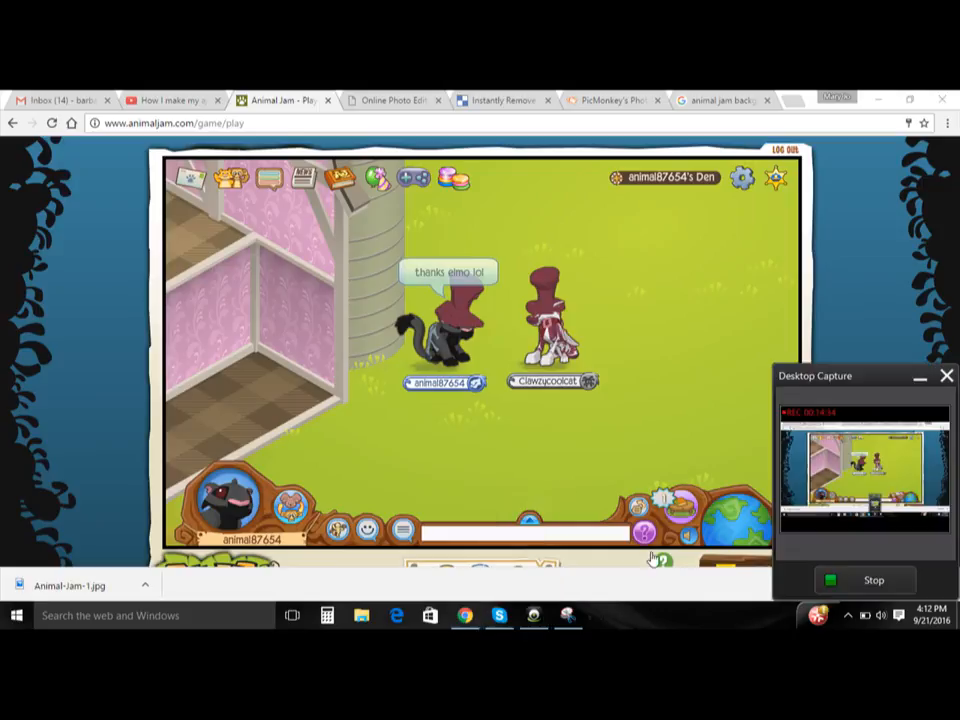